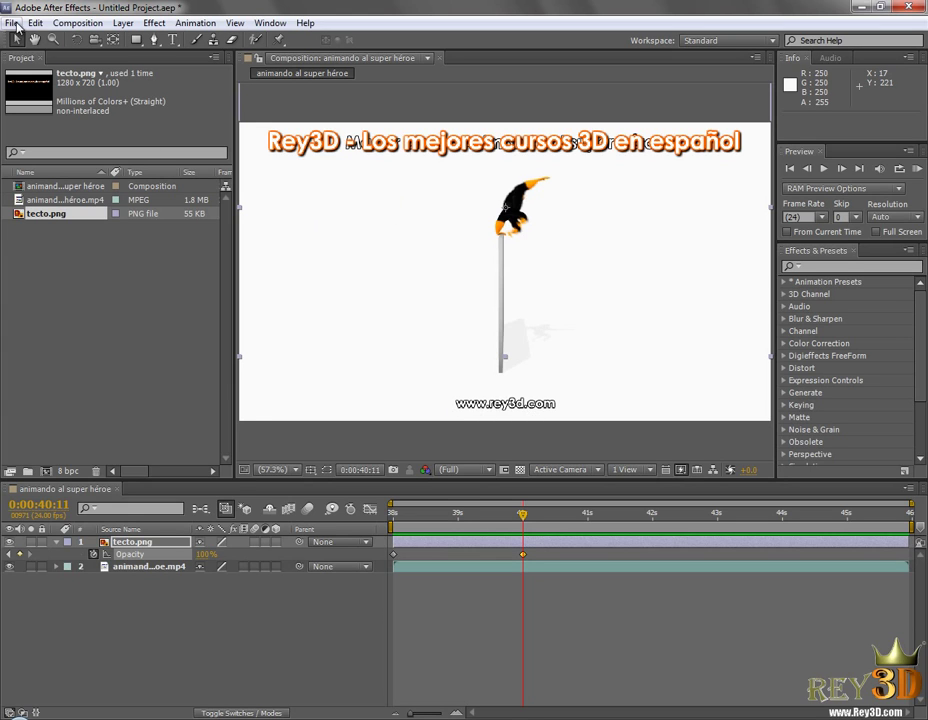
- Look over the File and Window menus, then enlarge panels and play the superhero animation
{"action": "left_click", "coordinate": [12, 22]}
{"action": "mouse_move", "coordinate": [76, 36]}
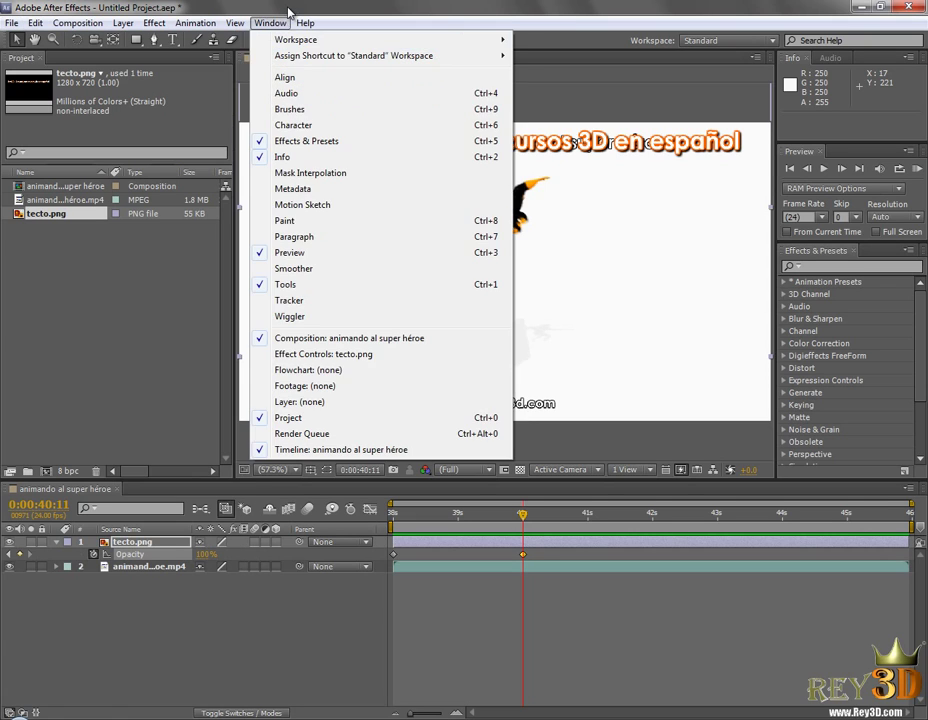
{"action": "left_click", "coordinate": [270, 22]}
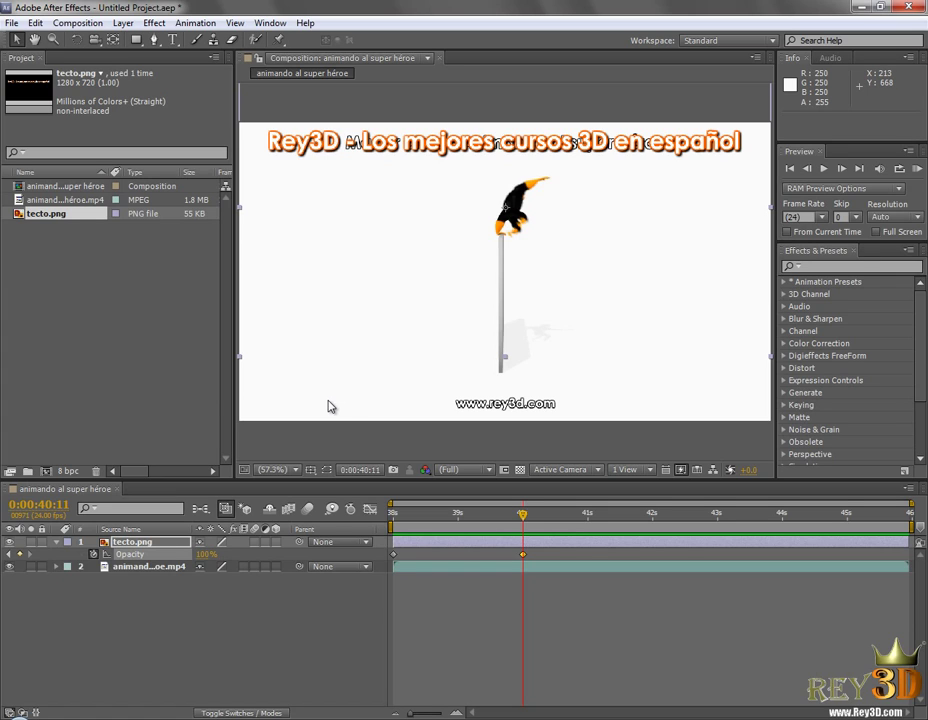
{"action": "key", "text": "grave"}
{"action": "key", "text": "grave"}
{"action": "key", "text": "grave"}
{"action": "key", "text": "grave"}
{"action": "key", "text": "grave"}
{"action": "key", "text": "grave"}
{"action": "key", "text": "grave"}
{"action": "key", "text": "grave"}
{"action": "key", "text": "grave"}
{"action": "key", "text": "grave"}
{"action": "key", "text": "grave"}
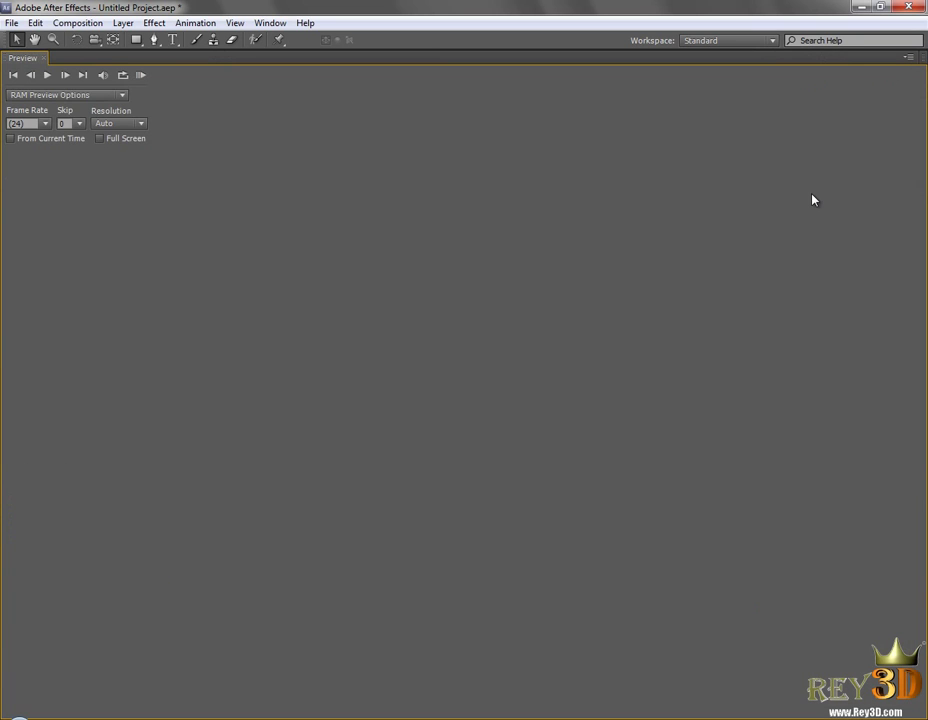
{"action": "key", "text": "grave"}
{"action": "key", "text": "grave"}
{"action": "key", "text": "grave"}
{"action": "key", "text": "grave"}
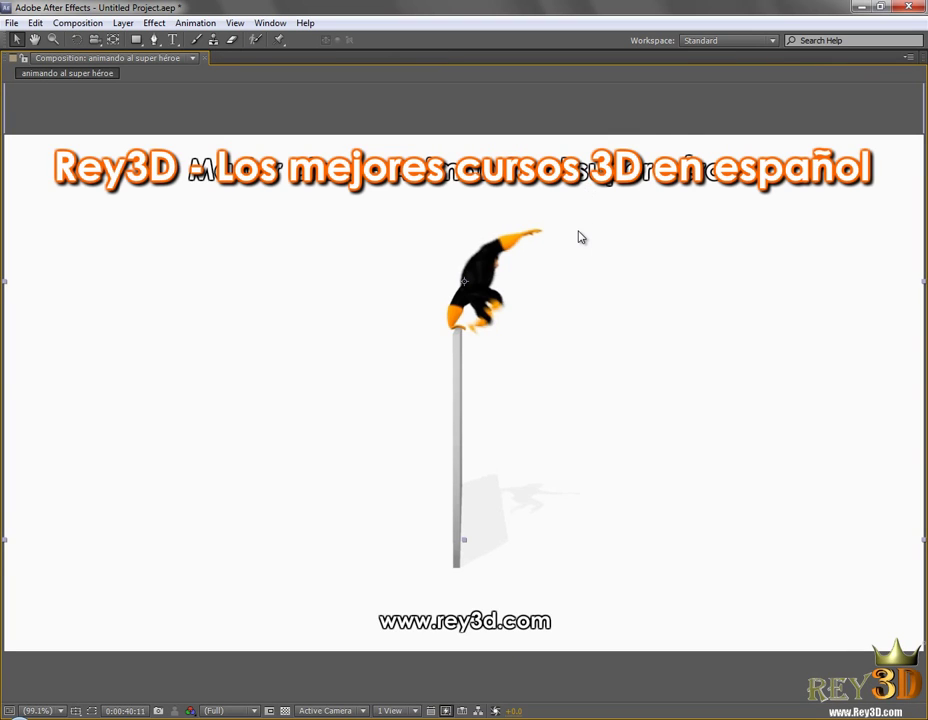
{"action": "key", "text": "KP_0"}
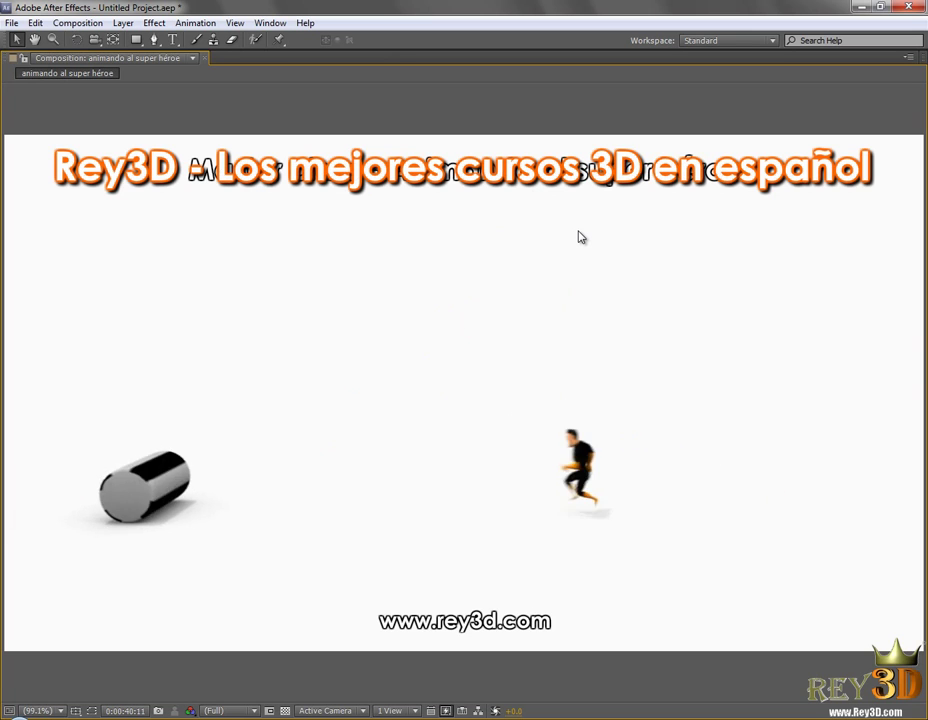
{"action": "key", "text": "space"}
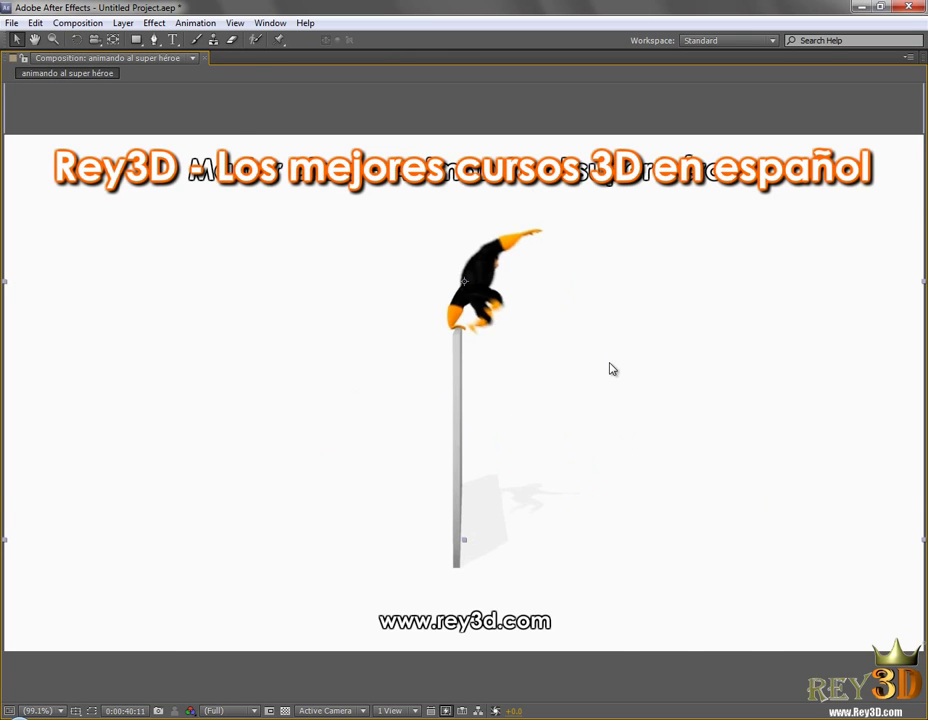
{"action": "key", "text": "grave"}
{"action": "key", "text": "grave"}
{"action": "key", "text": "grave"}
{"action": "key", "text": "grave"}
{"action": "key", "text": "grave"}
{"action": "key", "text": "grave"}
{"action": "key", "text": "grave"}
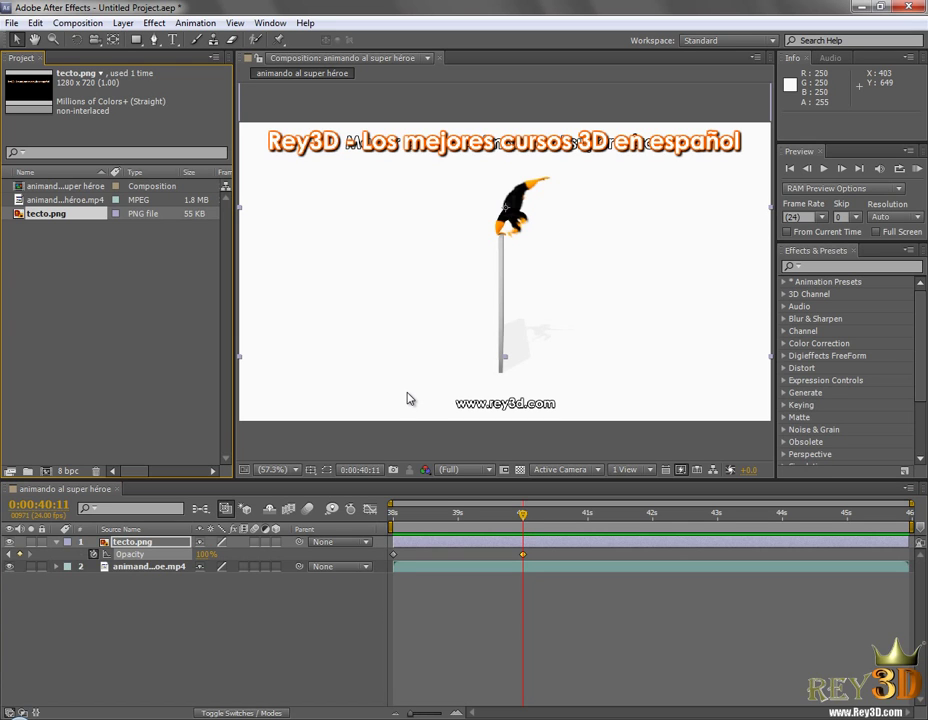
- Toggle the composition, timeline and project panels to full-window size and back
{"action": "key", "text": "grave"}
{"action": "key", "text": "grave"}
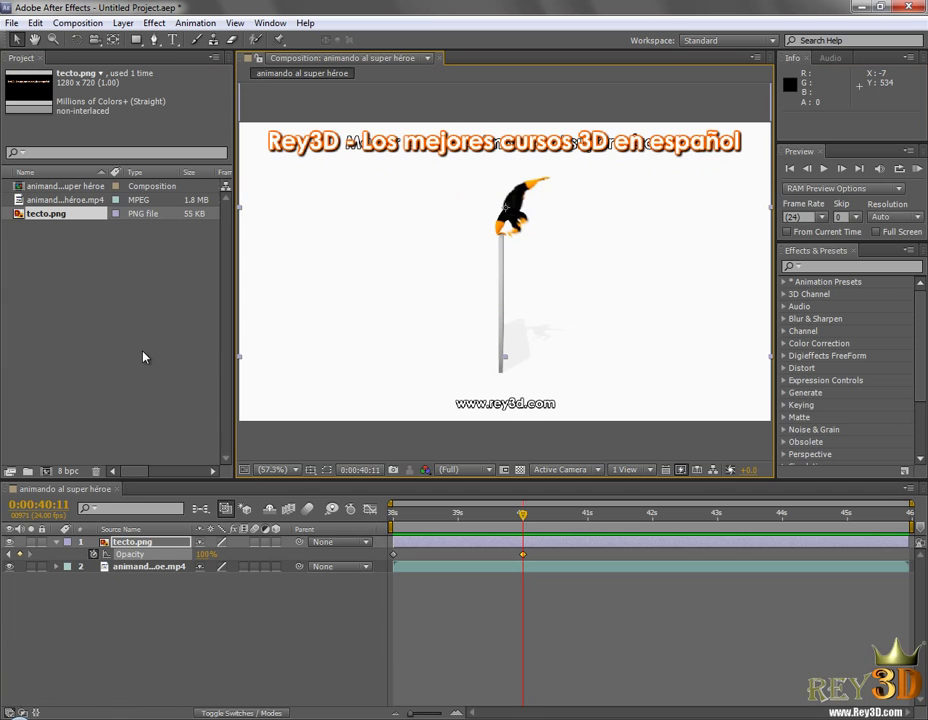
{"action": "key", "text": "grave"}
{"action": "key", "text": "grave"}
{"action": "key", "text": "grave"}
{"action": "key", "text": "grave"}
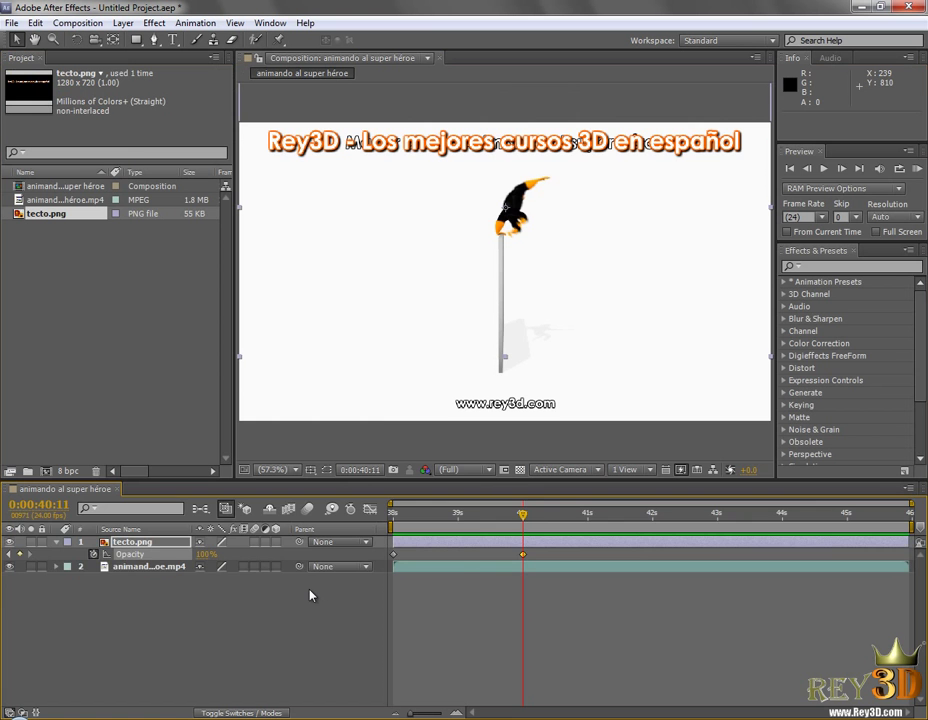
{"action": "key", "text": "grave"}
{"action": "key", "text": "grave"}
{"action": "key", "text": "grave"}
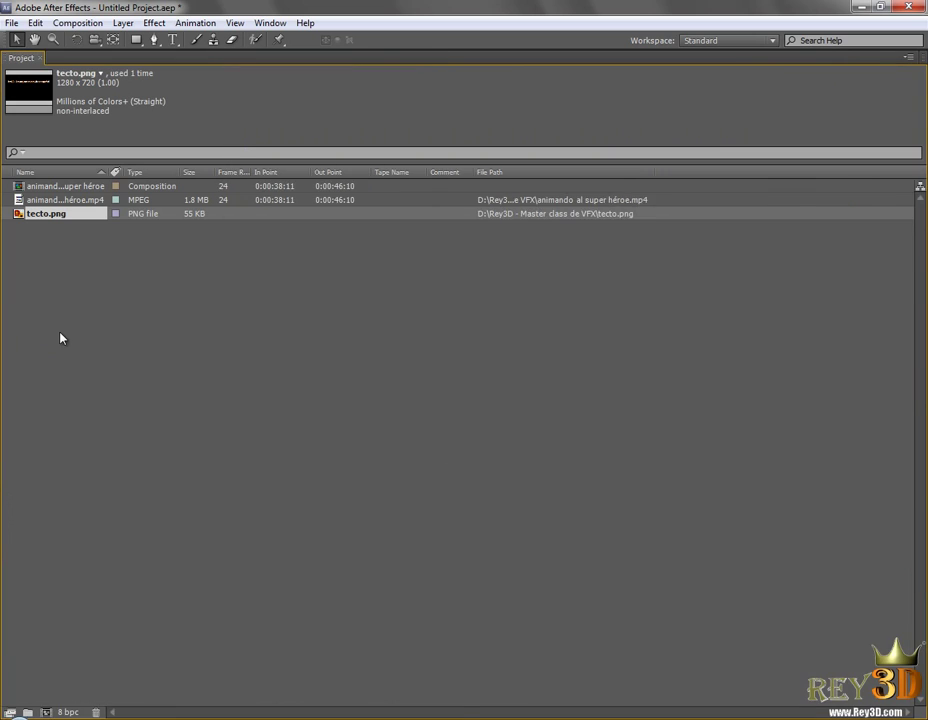
{"action": "key", "text": "grave"}
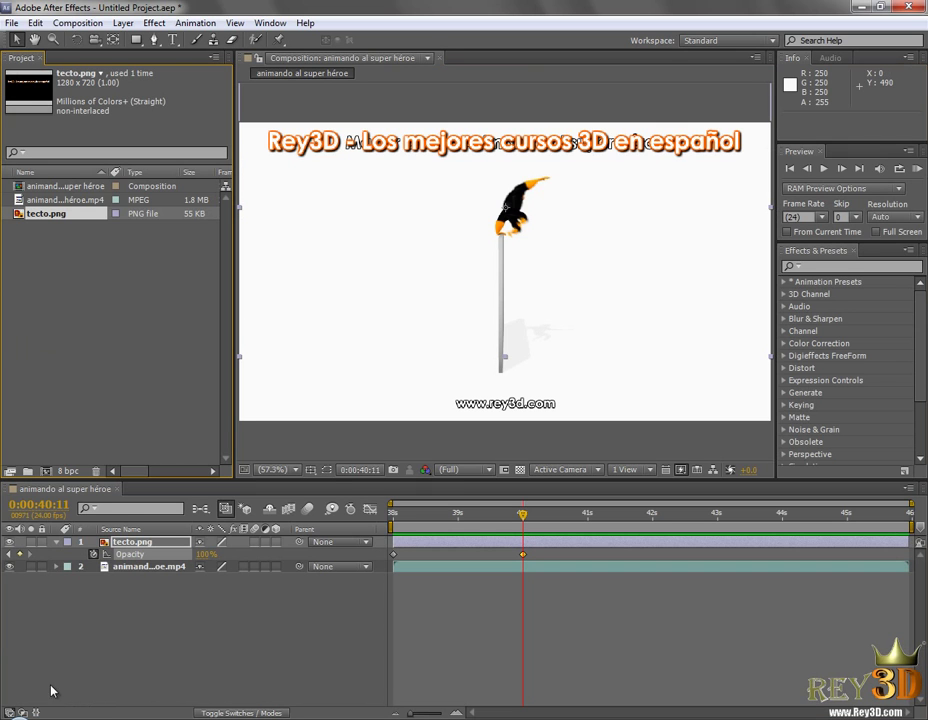
- Open the Control Panel's regional and language settings at the keyboard and input language options
{"action": "key", "text": "super"}
{"action": "left_click", "coordinate": [311, 575]}
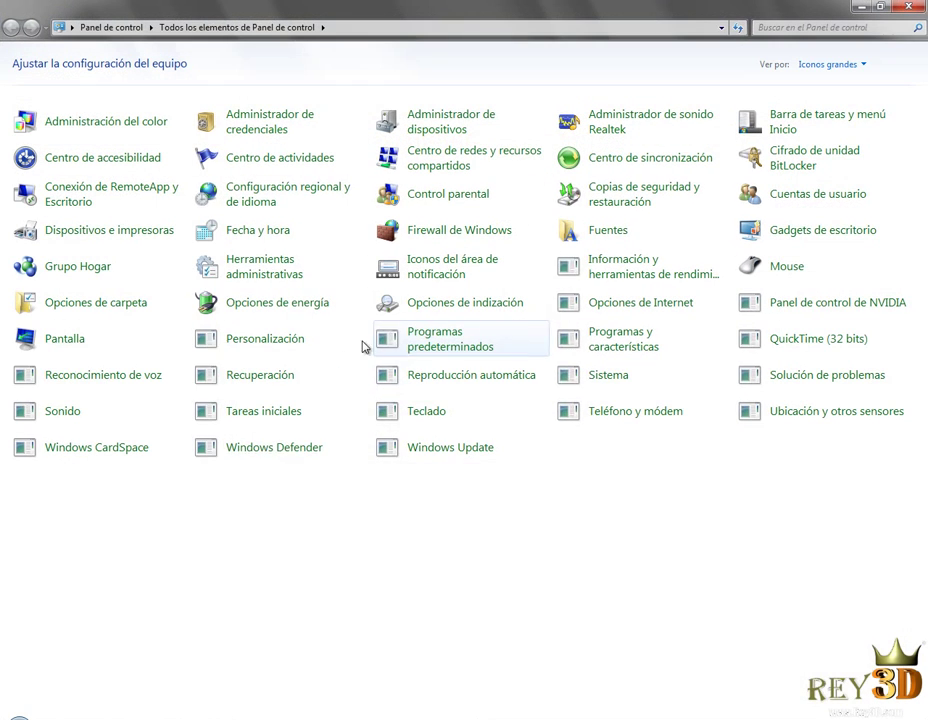
{"action": "left_click", "coordinate": [329, 207]}
{"action": "mouse_move", "coordinate": [302, 186]}
{"action": "left_mouse_down"}
{"action": "mouse_move", "coordinate": [295, 160]}
{"action": "mouse_move", "coordinate": [318, 140]}
{"action": "left_mouse_up"}
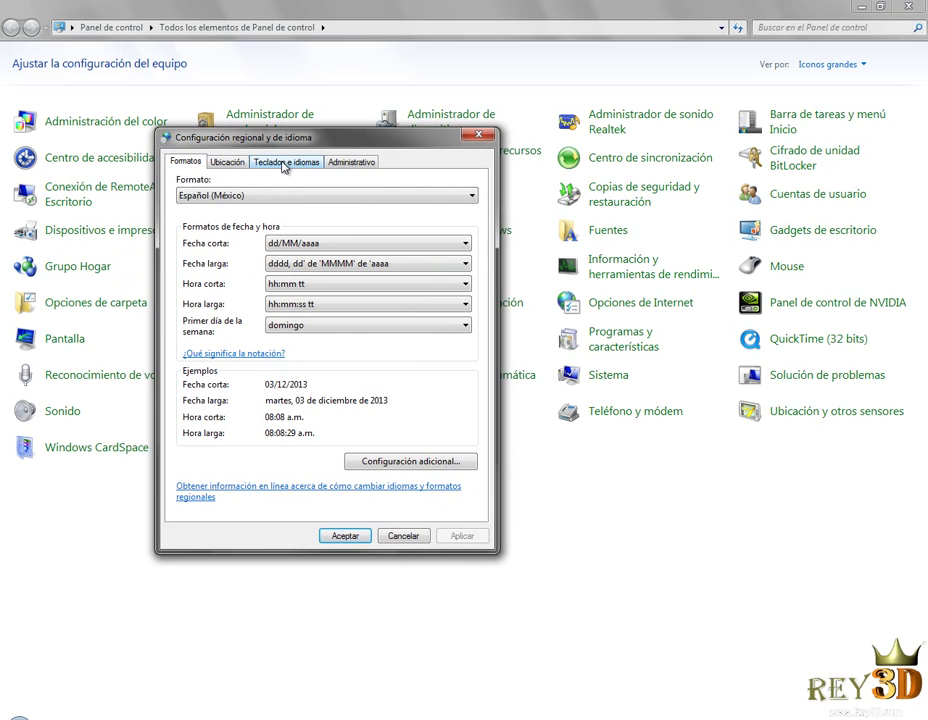
{"action": "left_click", "coordinate": [285, 162]}
{"action": "left_click", "coordinate": [389, 204]}
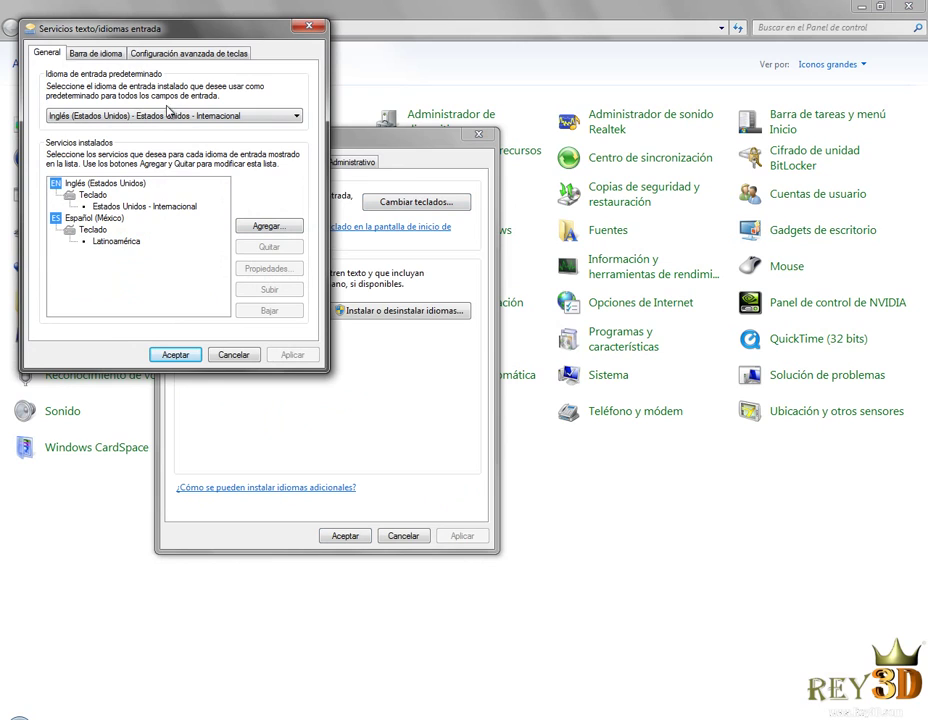
- Keep English (United States) - International as the default input language and close both dialogs
{"action": "left_click", "coordinate": [184, 116]}
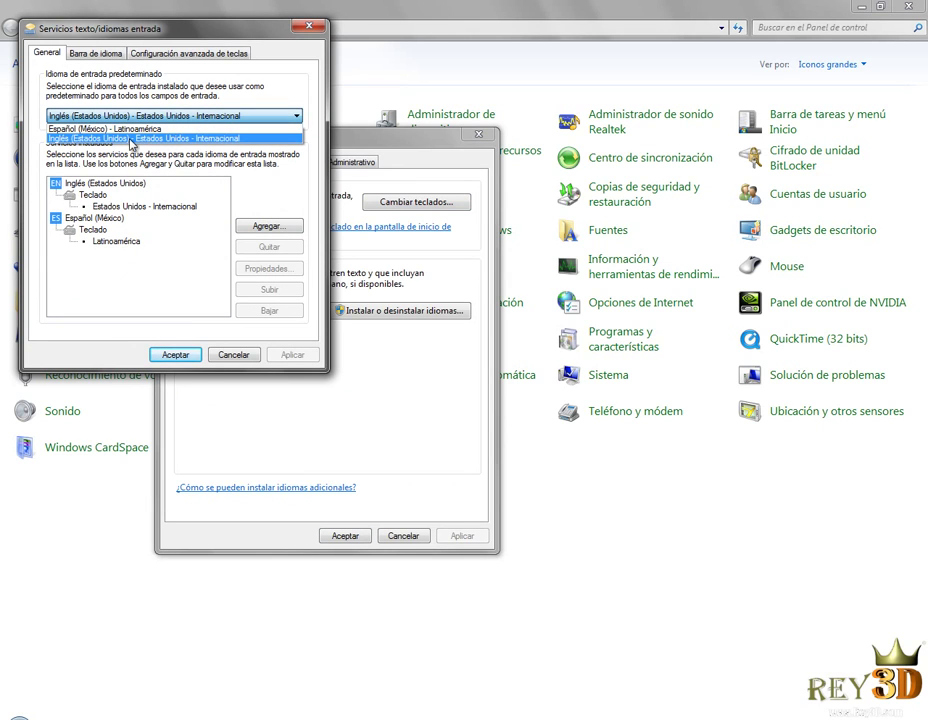
{"action": "left_click", "coordinate": [234, 115]}
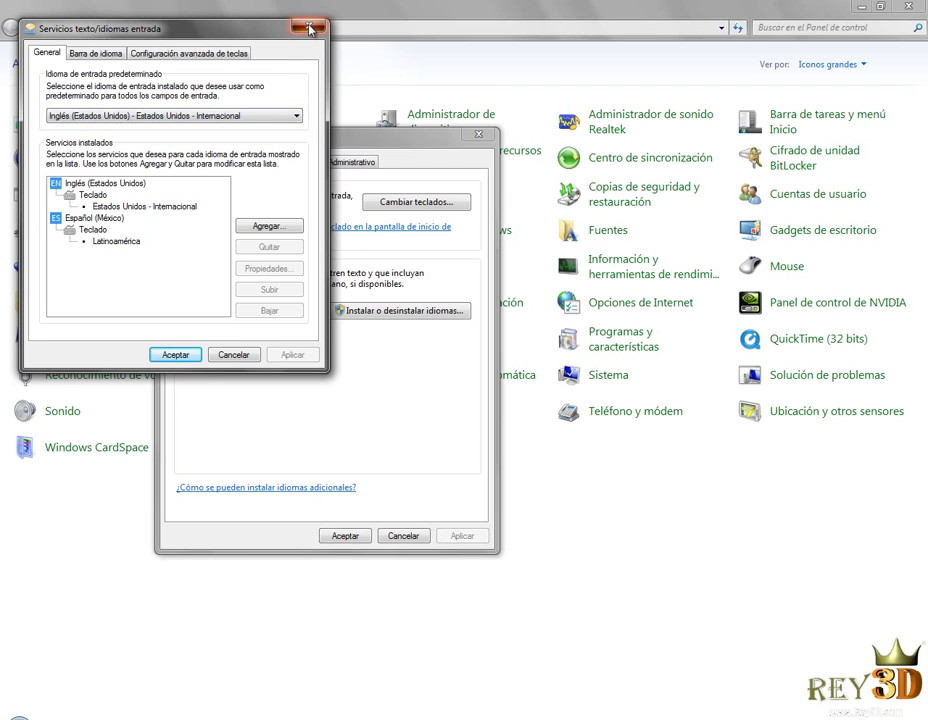
{"action": "left_click", "coordinate": [310, 28]}
{"action": "left_click", "coordinate": [478, 134]}
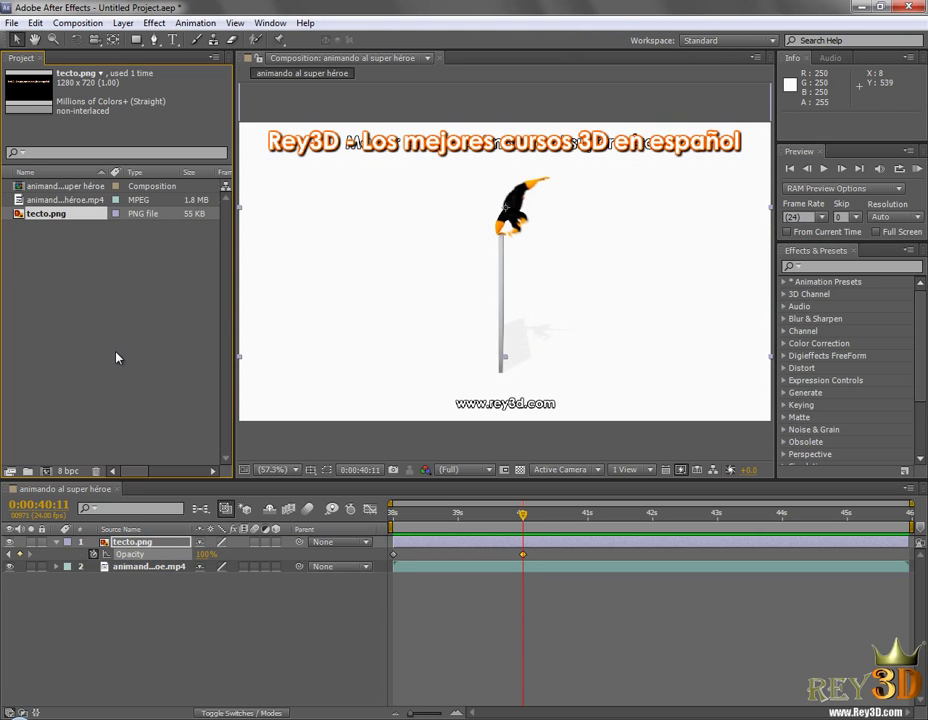
{"action": "key", "text": "grave"}
{"action": "key", "text": "grave"}
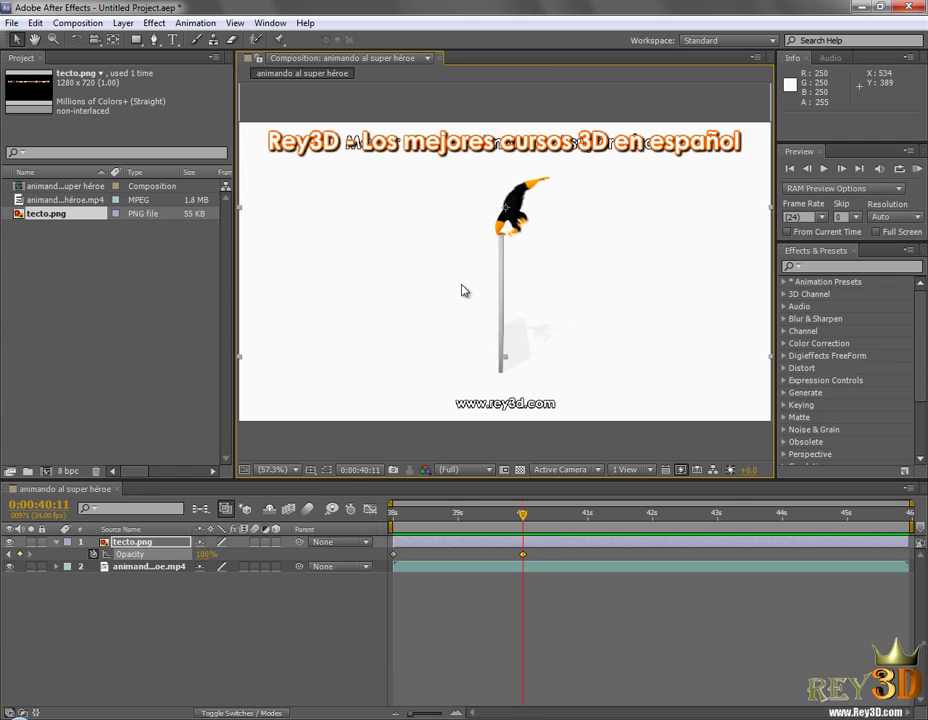
{"action": "key", "text": "grave"}
{"action": "key", "text": "grave"}
{"action": "key", "text": "grave"}
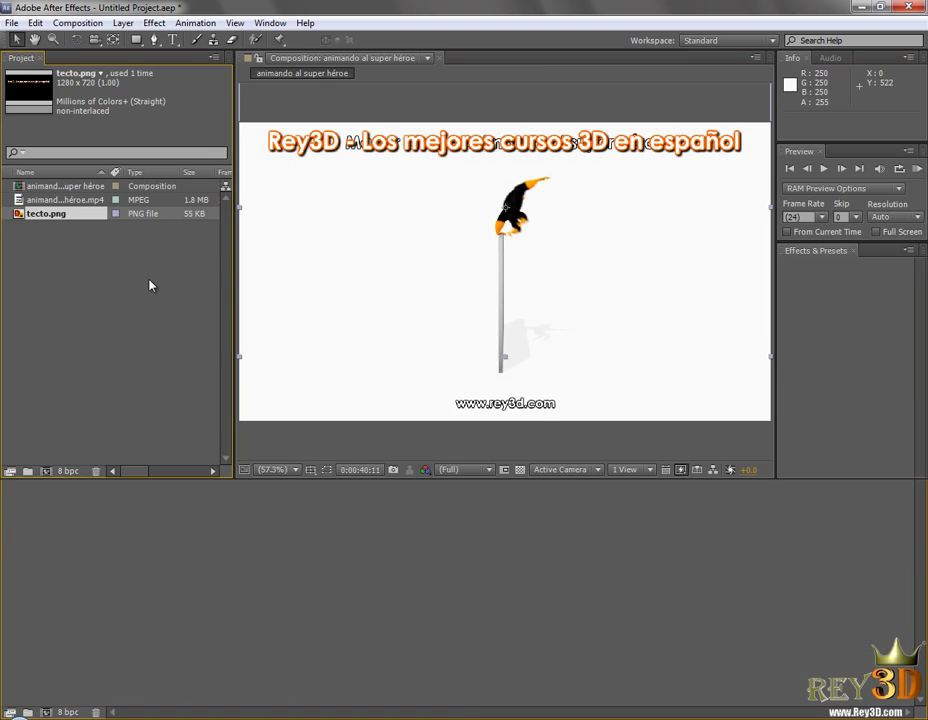
{"action": "key", "text": "grave"}
{"action": "key", "text": "grave"}
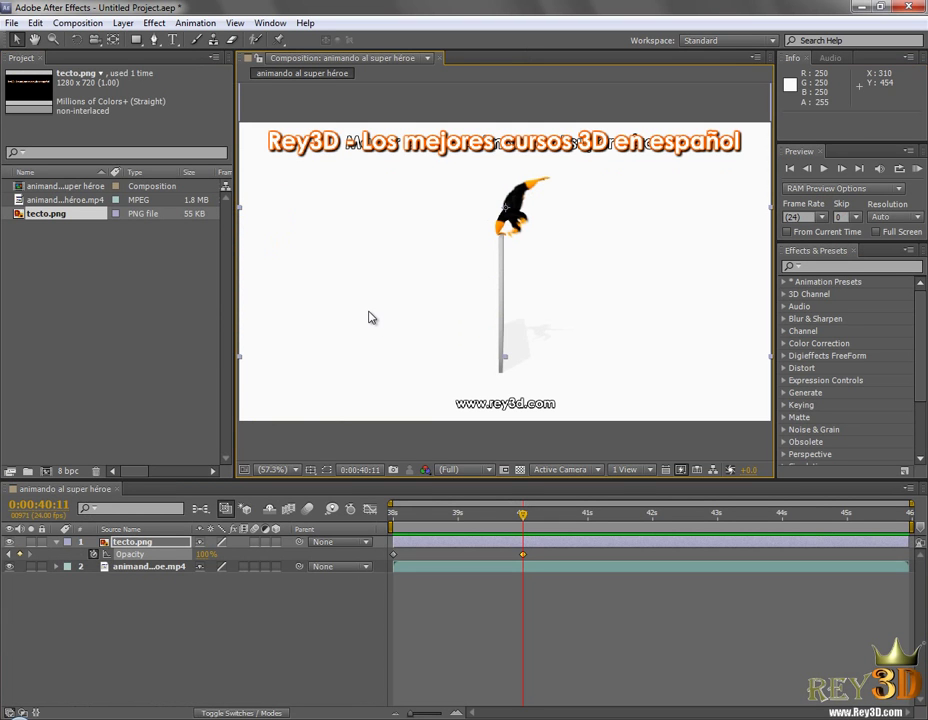
{"action": "key", "text": "grave"}
{"action": "key", "text": "grave"}
{"action": "key", "text": "grave"}
{"action": "key", "text": "grave"}
{"action": "key", "text": "grave"}
{"action": "key", "text": "grave"}
{"action": "key", "text": "grave"}
{"action": "key", "text": "grave"}
{"action": "key", "text": "grave"}
{"action": "key", "text": "grave"}
{"action": "key", "text": "grave"}
{"action": "key", "text": "grave"}
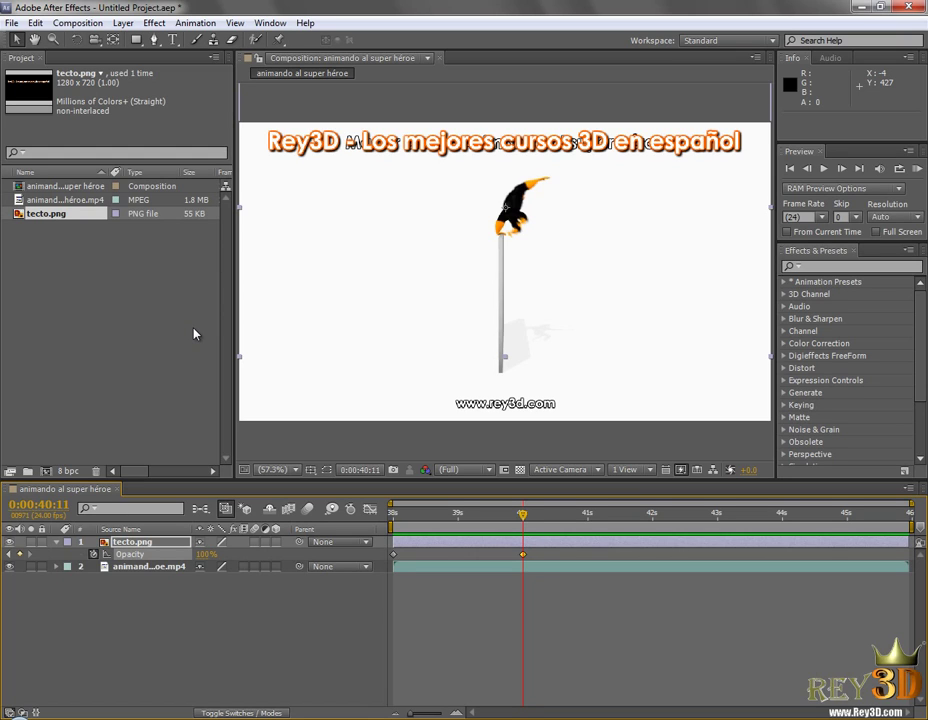
- Start a new project without saving the previous one
{"action": "left_click", "coordinate": [11, 22]}
{"action": "mouse_move", "coordinate": [207, 38]}
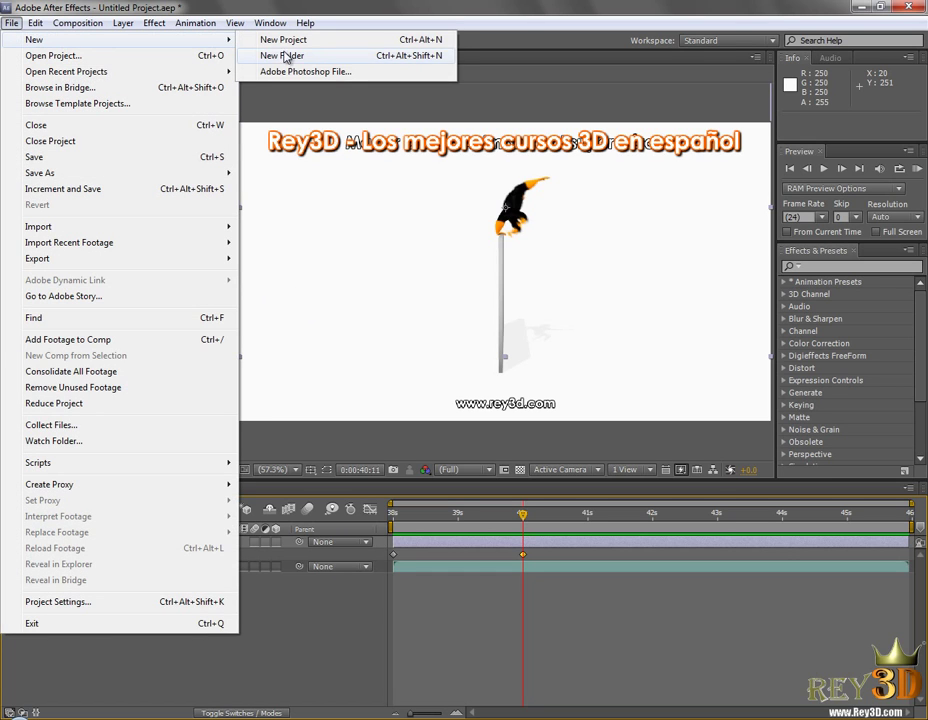
{"action": "left_click", "coordinate": [284, 40]}
{"action": "left_click", "coordinate": [490, 385]}
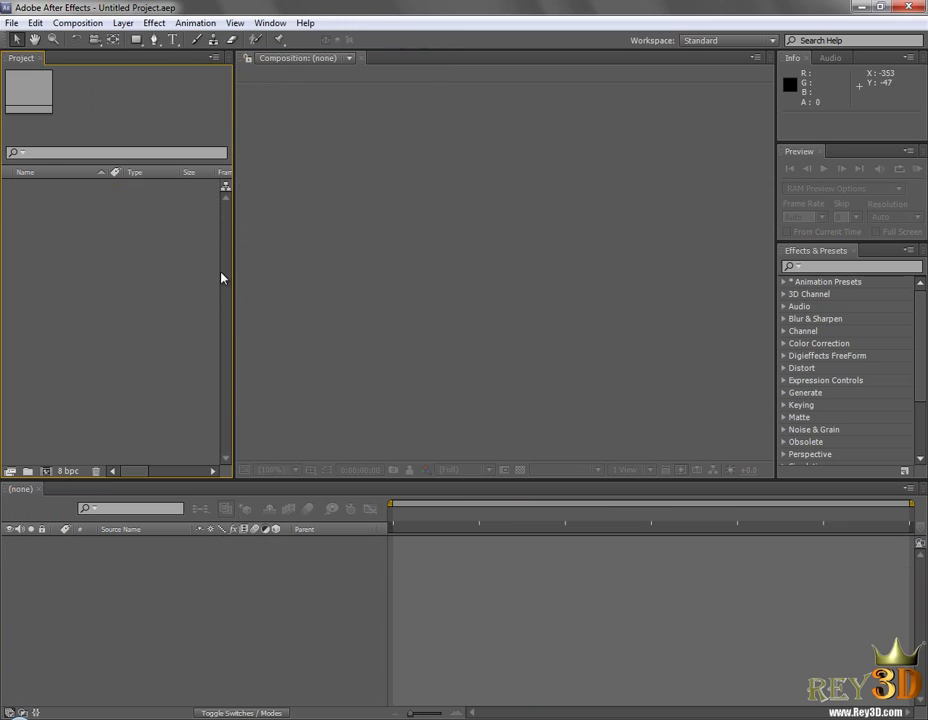
- Import pistola.mp4 and build a composition from it
{"action": "double_click", "coordinate": [89, 298]}
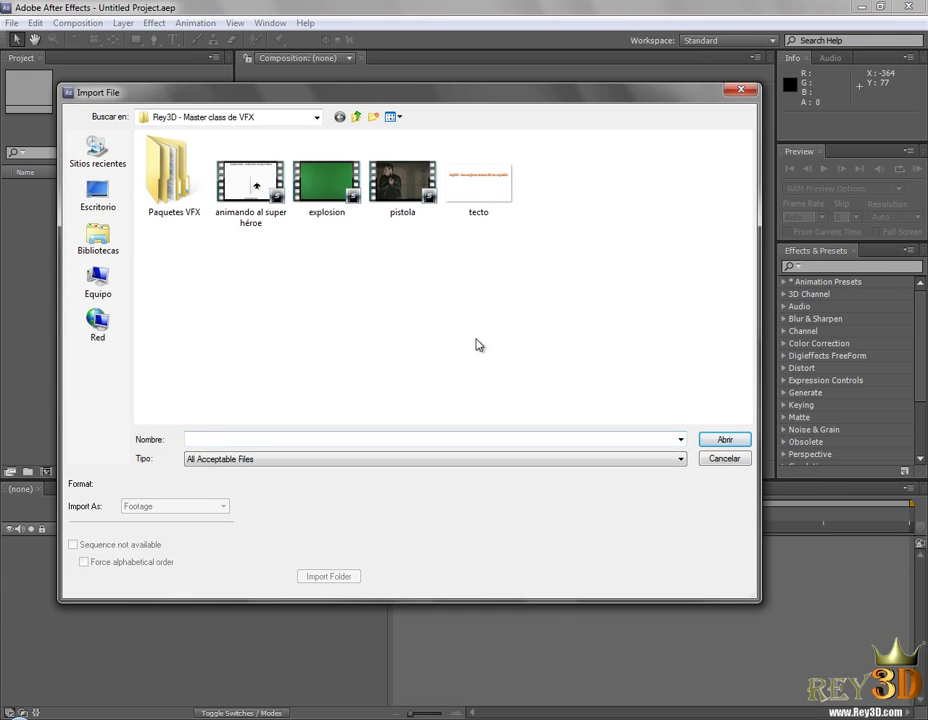
{"action": "left_click", "coordinate": [413, 188]}
{"action": "left_click", "coordinate": [713, 441]}
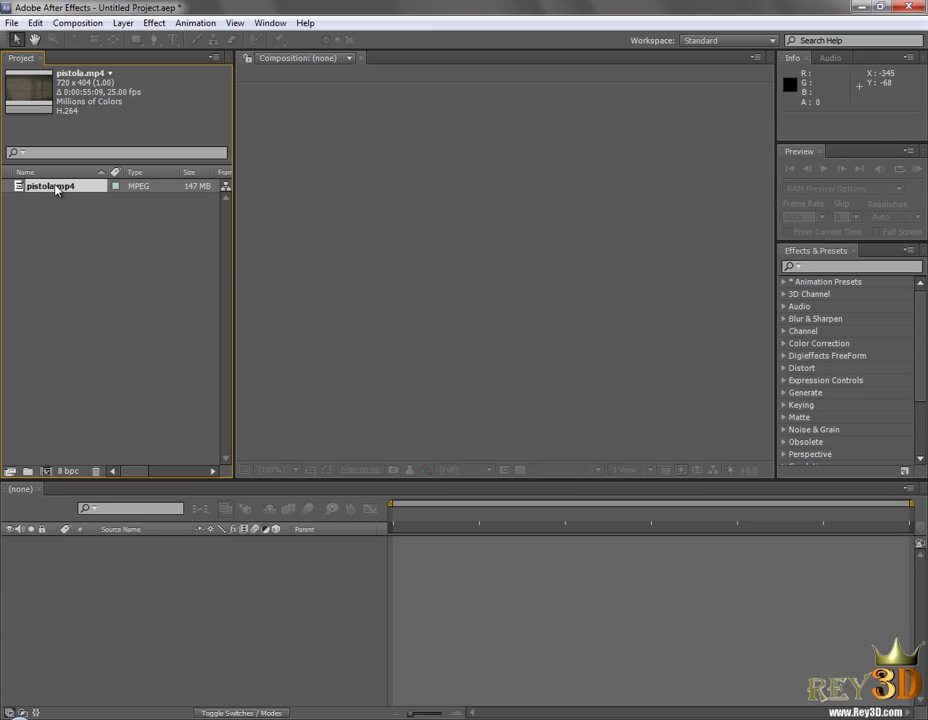
{"action": "left_click_drag", "start_coordinate": [57, 191], "coordinate": [45, 471]}
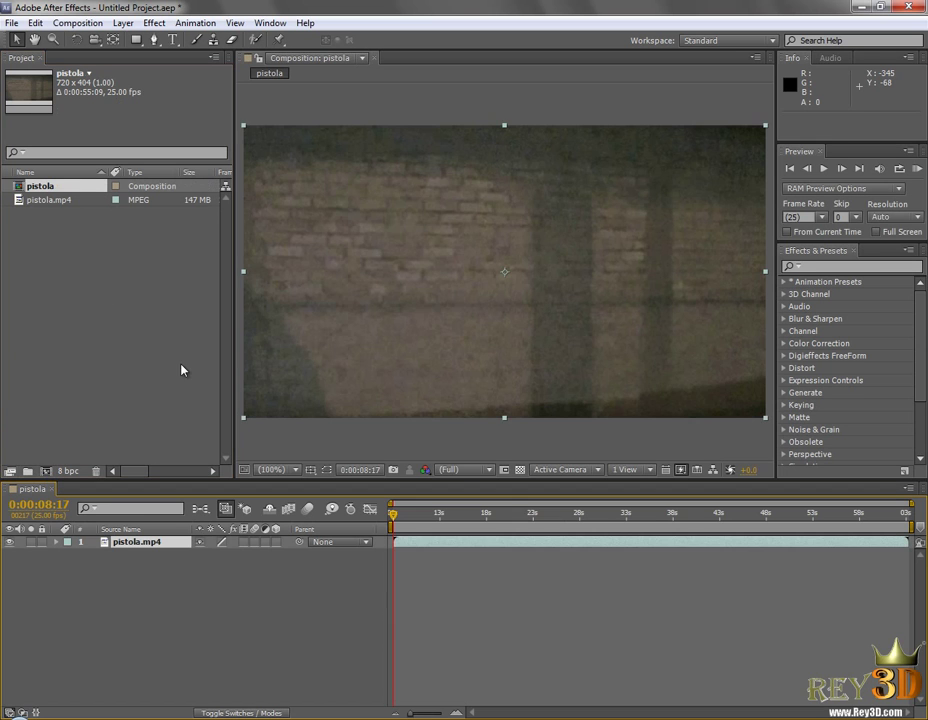
{"action": "key", "text": "KP_0"}
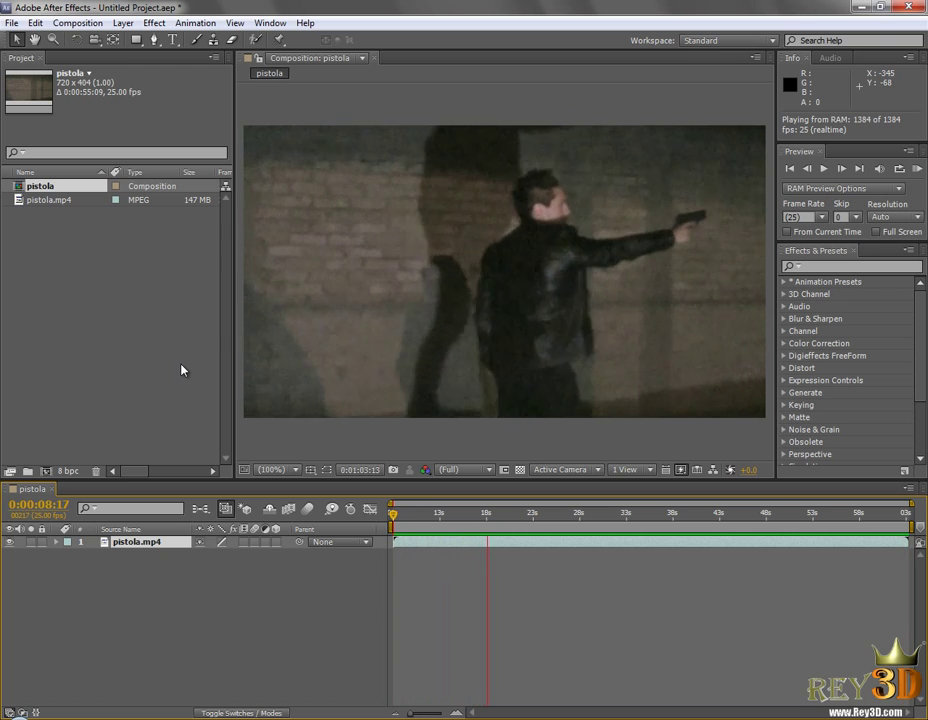
- Stop the preview and start the work area at 0:00:37:07
{"action": "key", "text": "space"}
{"action": "mouse_move", "coordinate": [441, 514]}
{"action": "left_mouse_down"}
{"action": "mouse_move", "coordinate": [741, 510]}
{"action": "mouse_move", "coordinate": [621, 507]}
{"action": "mouse_move", "coordinate": [661, 507]}
{"action": "left_mouse_up"}
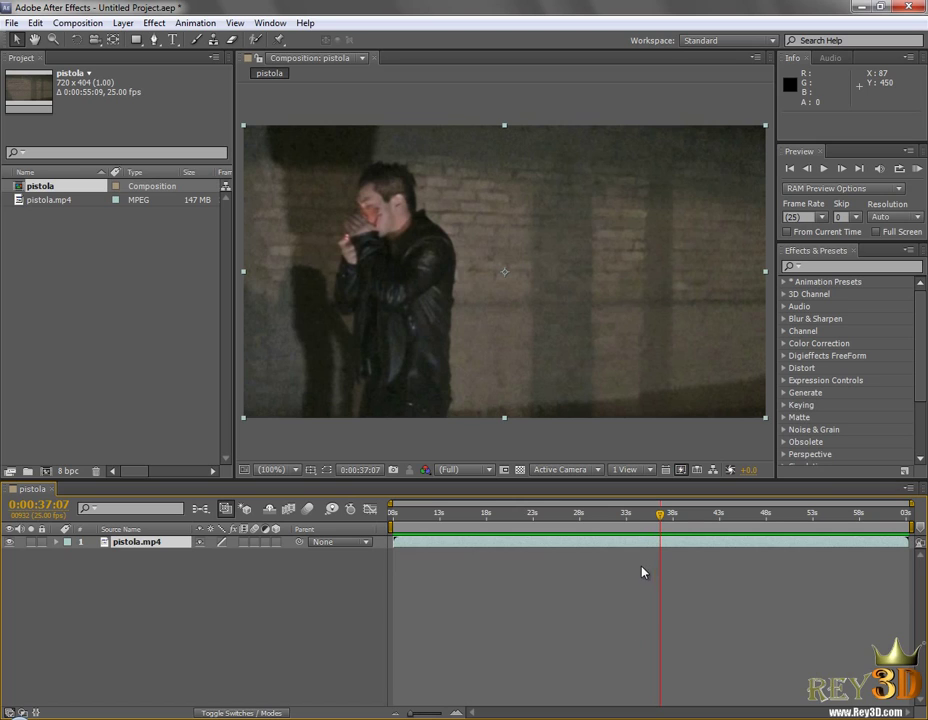
{"action": "key", "text": "b"}
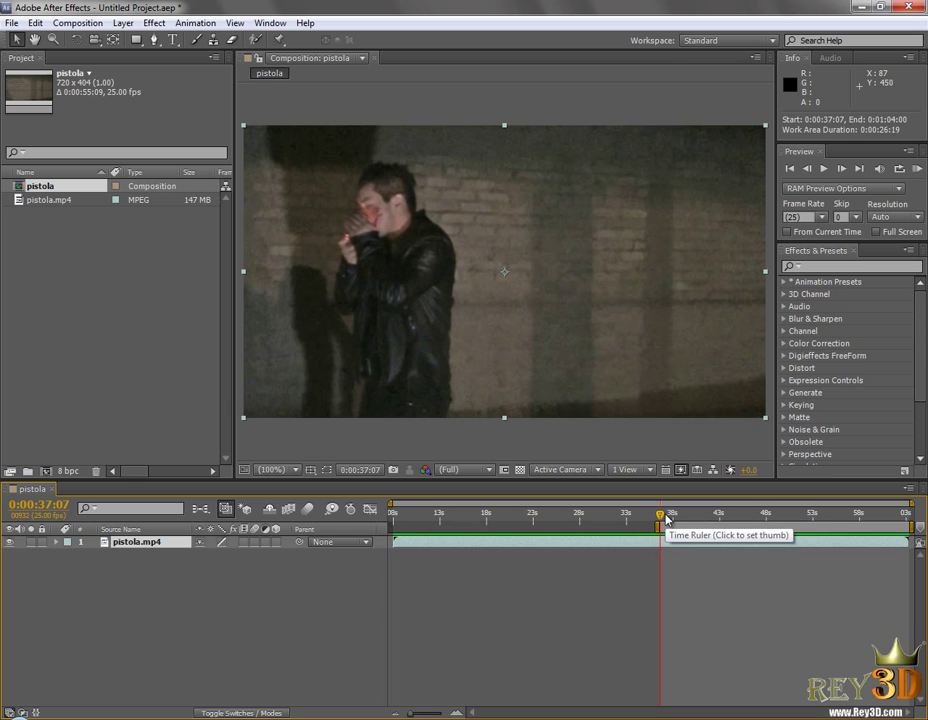
- End the work area at 0:00:50:13 and preview the shooting scene
{"action": "left_click_drag", "start_coordinate": [660, 518], "coordinate": [784, 512]}
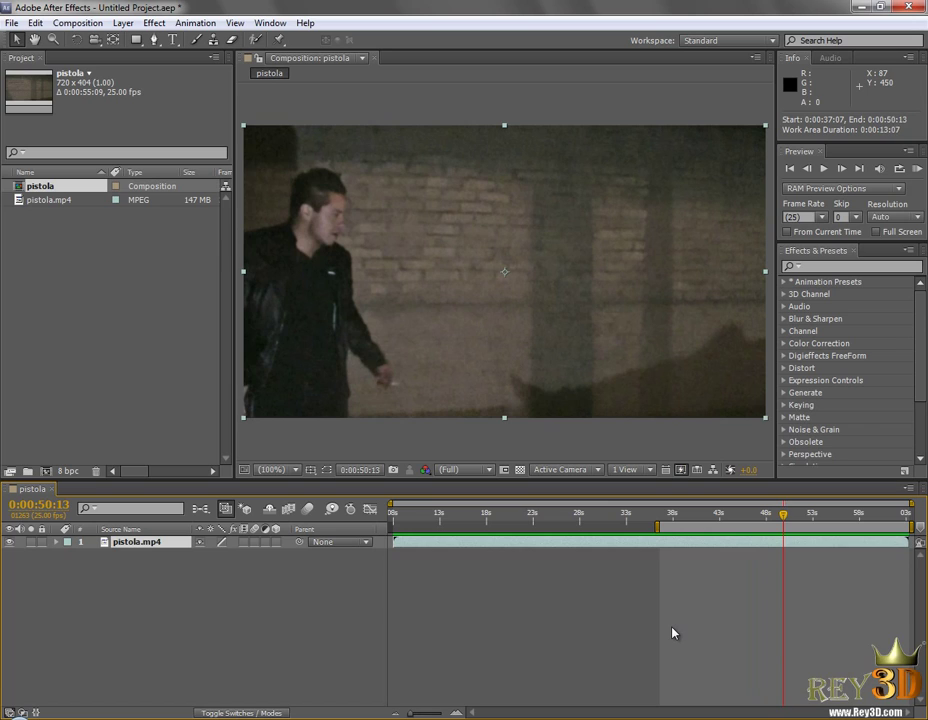
{"action": "key", "text": "n"}
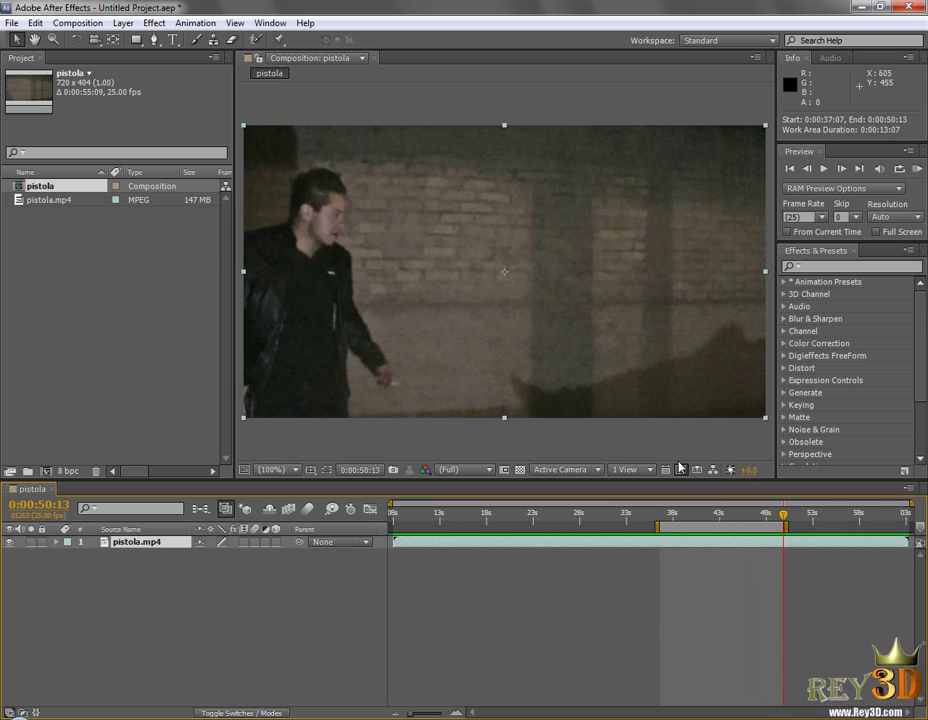
{"action": "key", "text": "KP_0"}
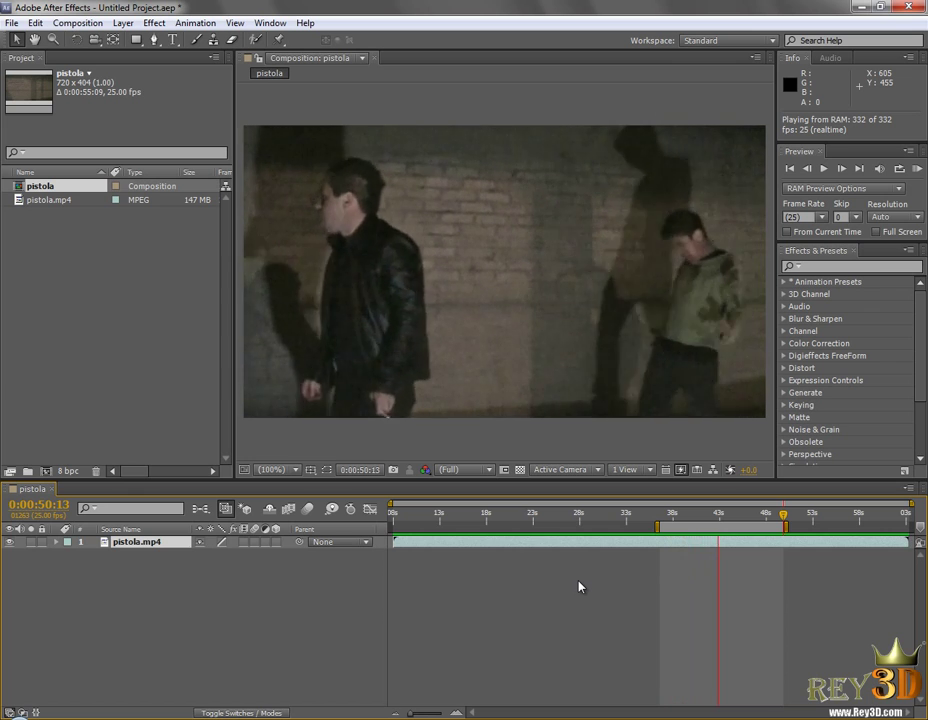
{"action": "key", "text": "space"}
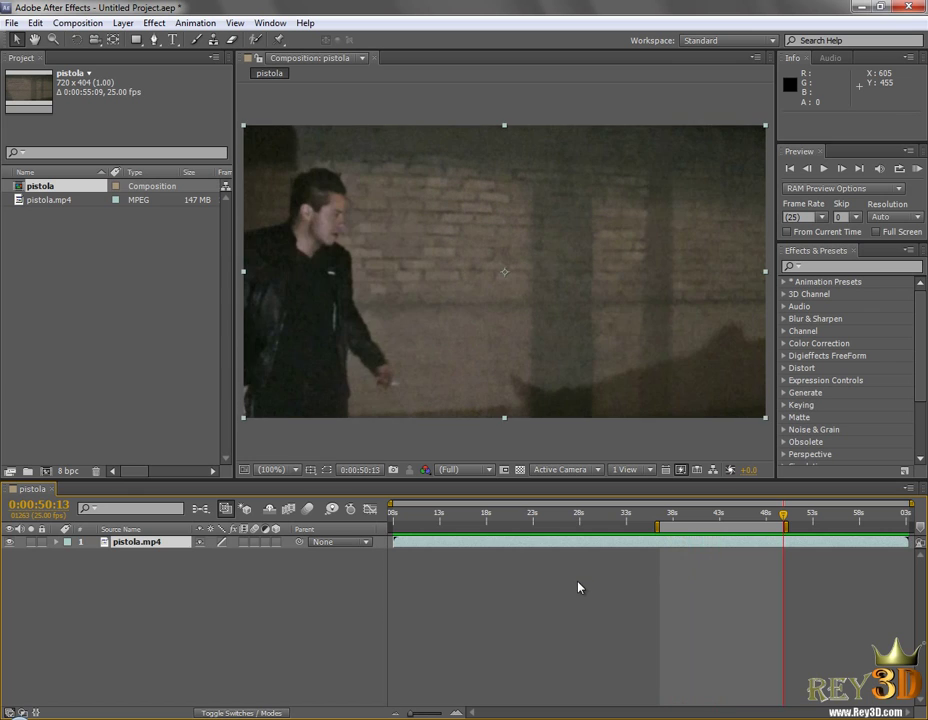
{"action": "double_click", "coordinate": [93, 281]}
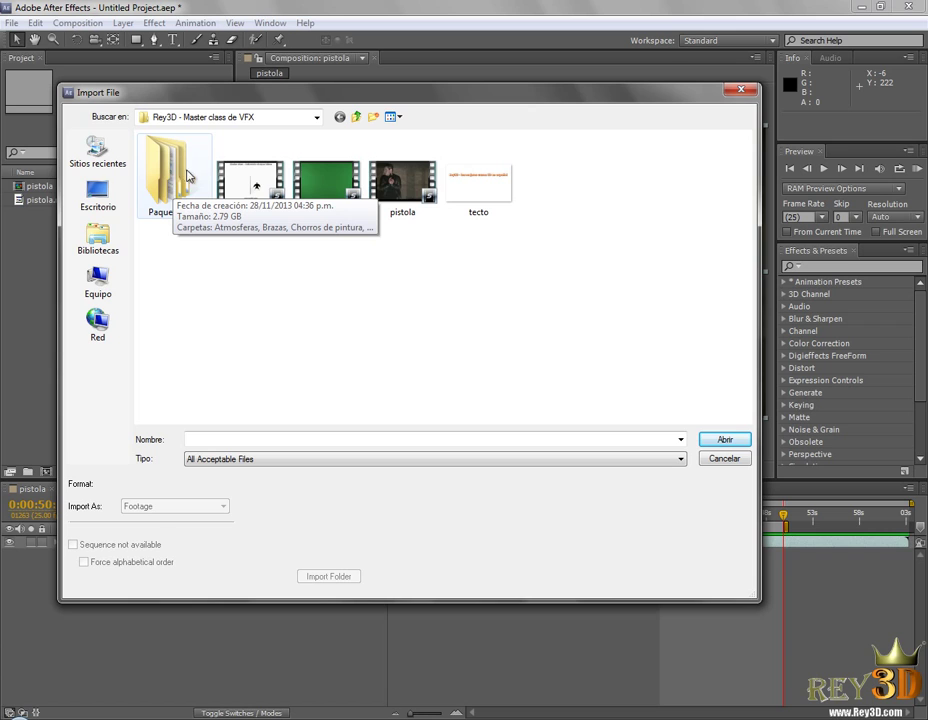
- Browse into Paquetes VFX > Disparos and select the pistola 1 clip
{"action": "double_click", "coordinate": [177, 185]}
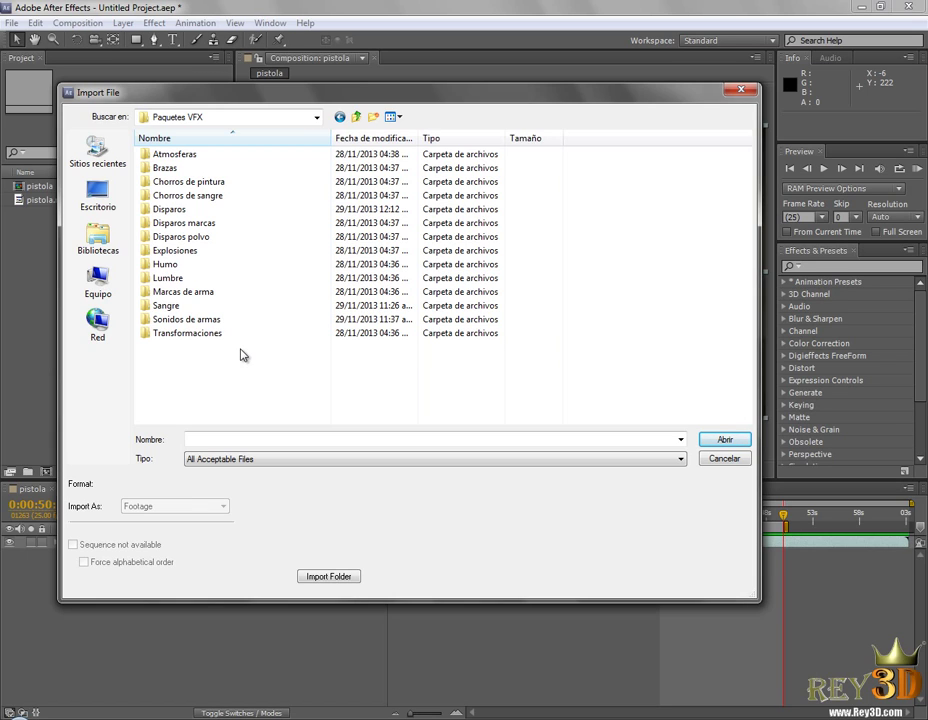
{"action": "left_click", "coordinate": [233, 213]}
{"action": "double_click", "coordinate": [233, 214]}
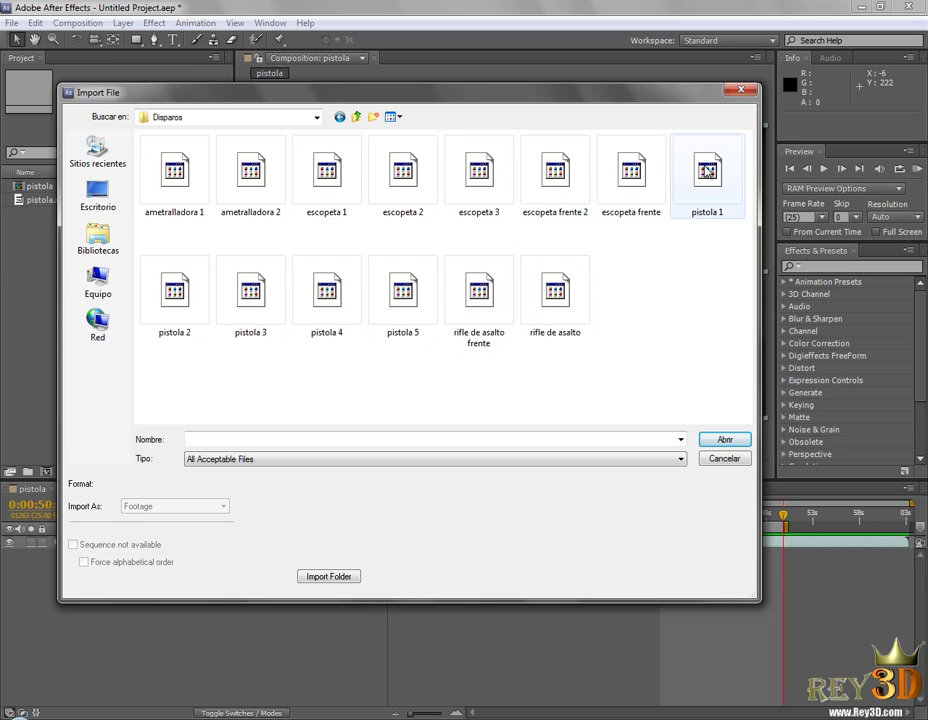
{"action": "left_click", "coordinate": [707, 172]}
- Import pistola 1.mov (800 x 600, 29.97 fps) and acknowledge the disk cache warning
{"action": "left_click", "coordinate": [720, 443]}
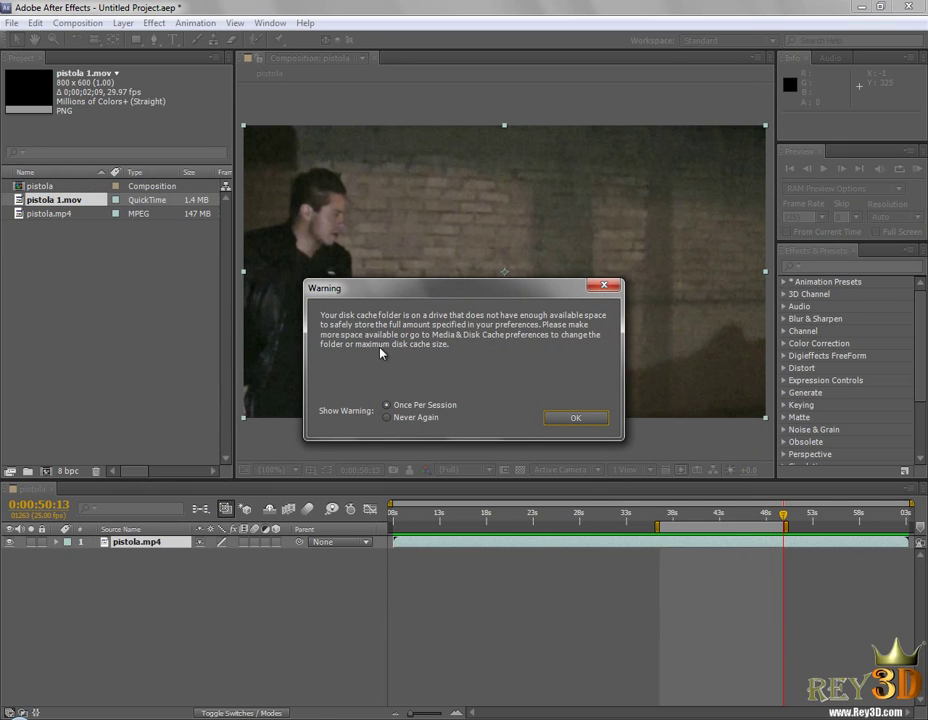
{"action": "mouse_move", "coordinate": [433, 295]}
{"action": "left_mouse_down"}
{"action": "mouse_move", "coordinate": [375, 272]}
{"action": "mouse_move", "coordinate": [472, 285]}
{"action": "left_mouse_up"}
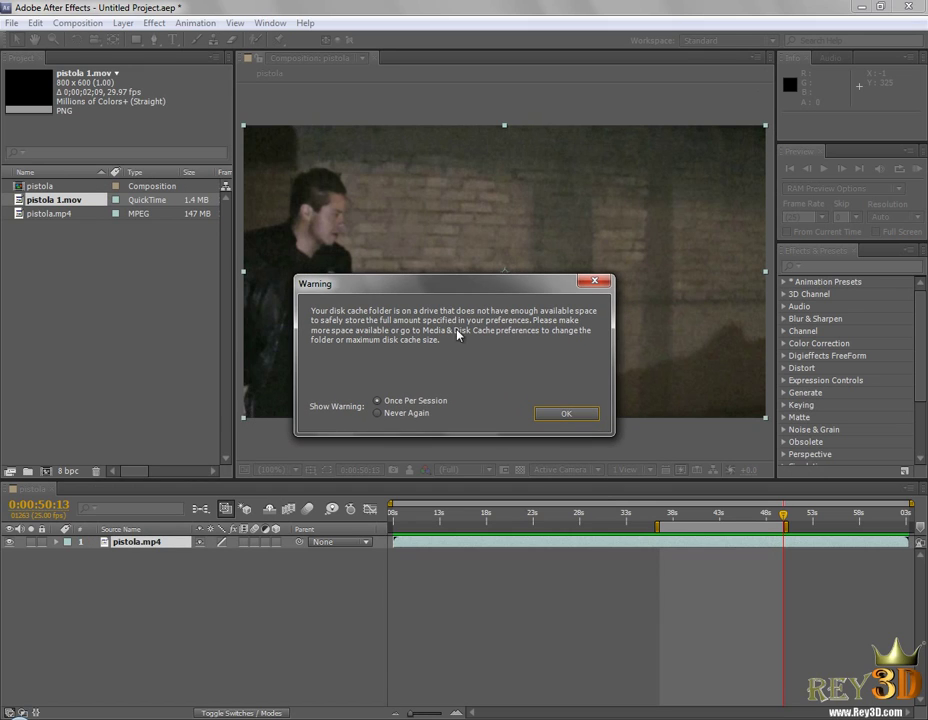
{"action": "left_click", "coordinate": [565, 414]}
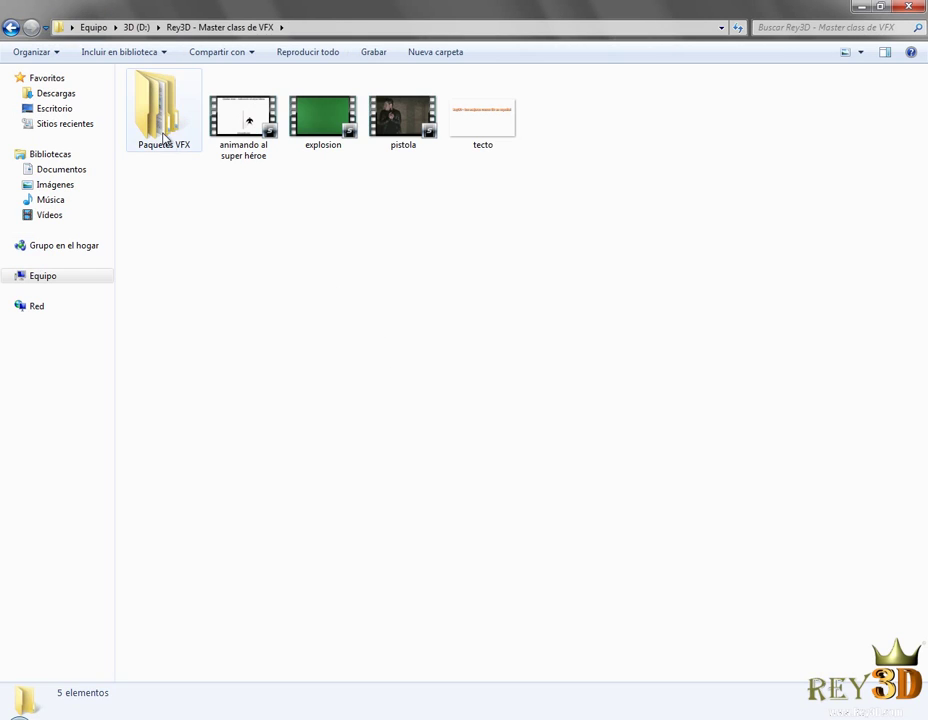
- Play pistola 1 from Paquetes VFX > Disparos in Media Player Classic, replay it, then close the player
{"action": "double_click", "coordinate": [163, 138]}
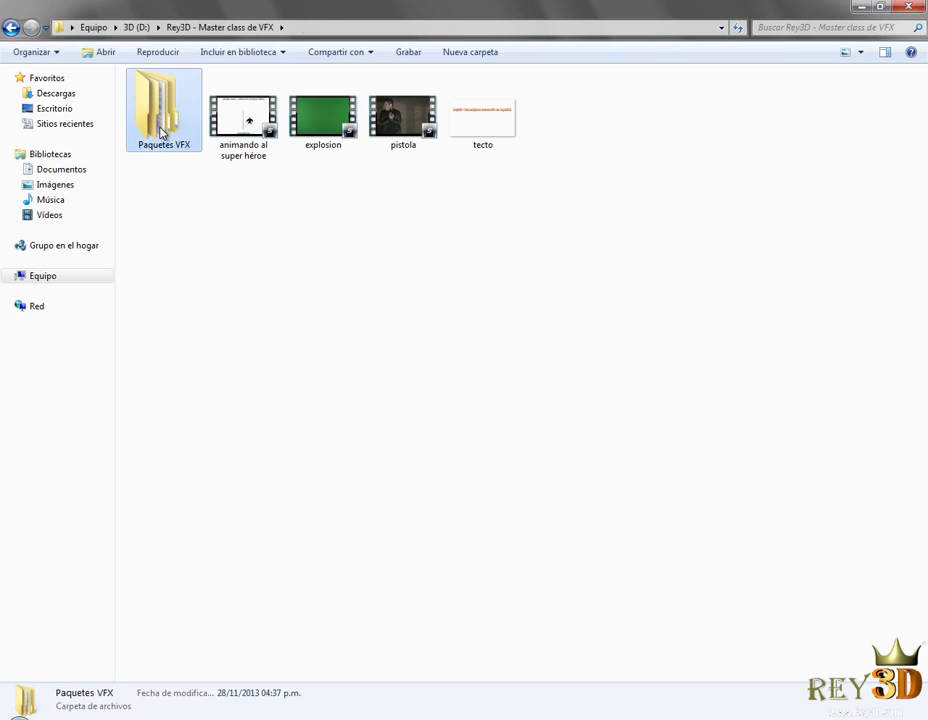
{"action": "double_click", "coordinate": [200, 156]}
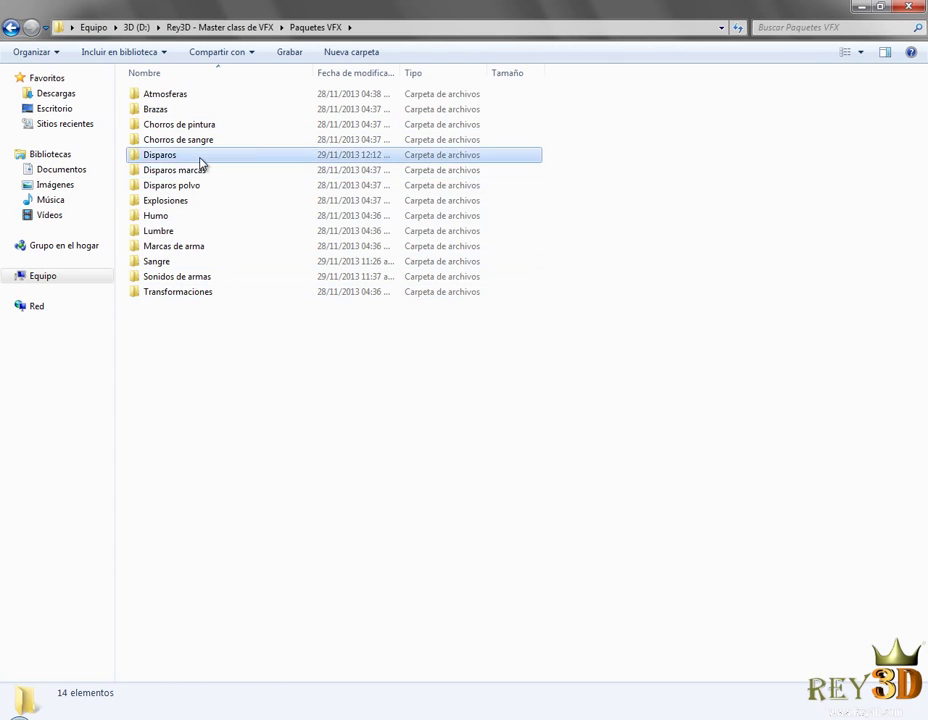
{"action": "double_click", "coordinate": [719, 130]}
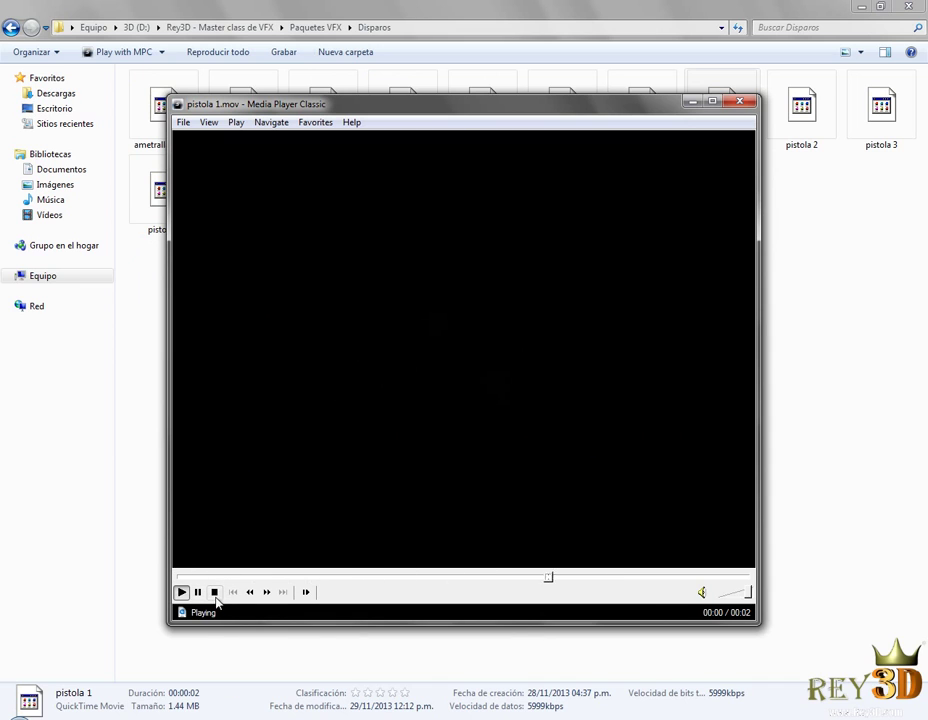
{"action": "left_click", "coordinate": [214, 592]}
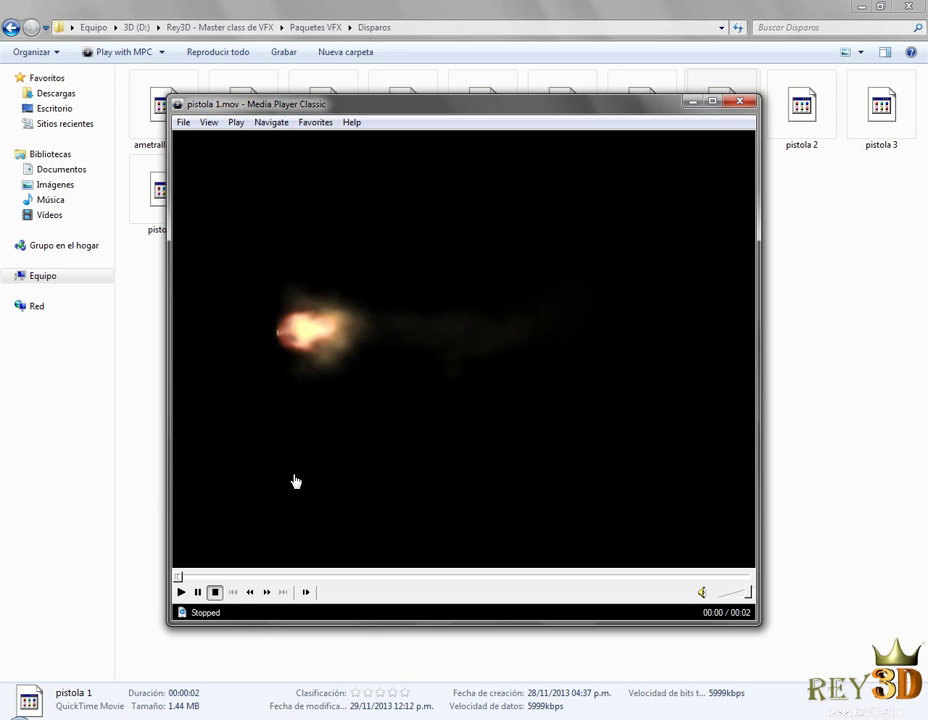
{"action": "key", "text": "space"}
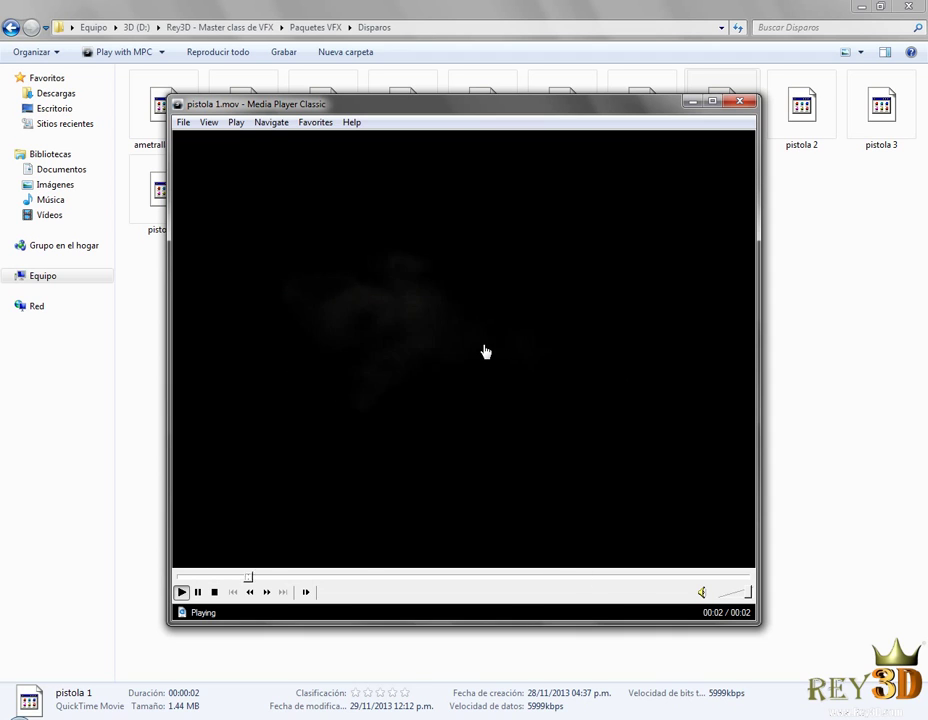
{"action": "left_click", "coordinate": [659, 269]}
{"action": "key", "text": "alt+F4"}
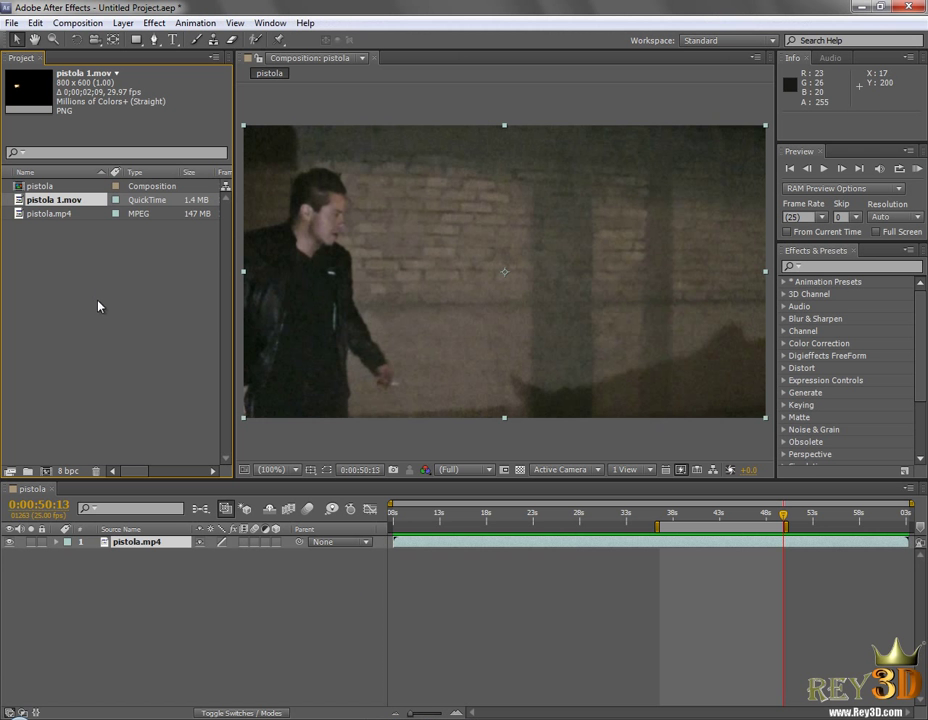
- Scrub the time indicator toward the firing moment near 0:00:47 and step forward frame by frame
{"action": "left_click_drag", "start_coordinate": [670, 515], "coordinate": [746, 518]}
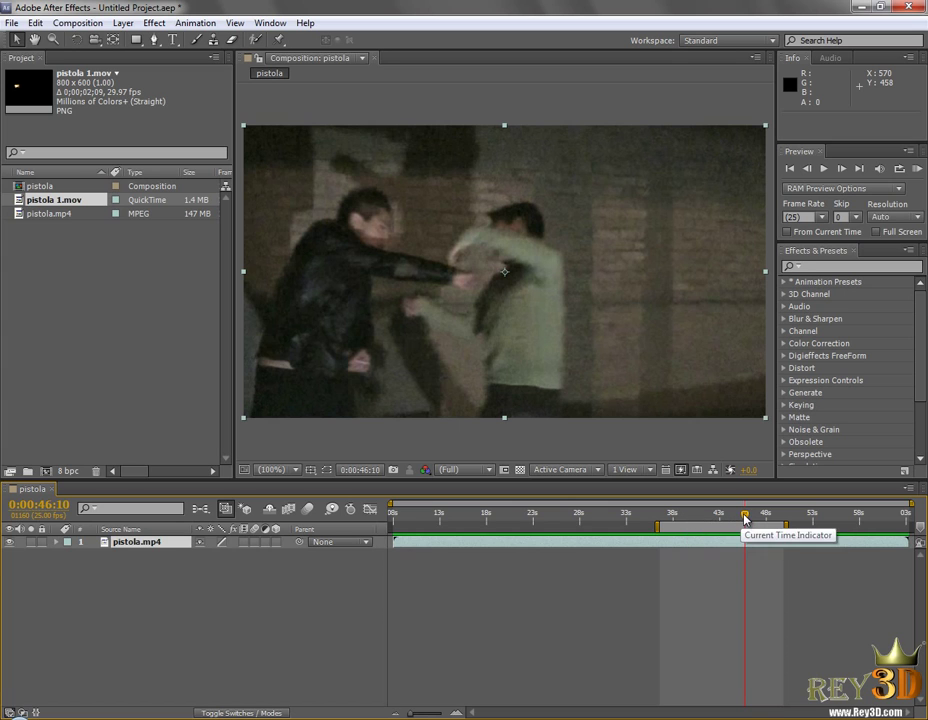
{"action": "left_click_drag", "start_coordinate": [745, 516], "coordinate": [757, 519]}
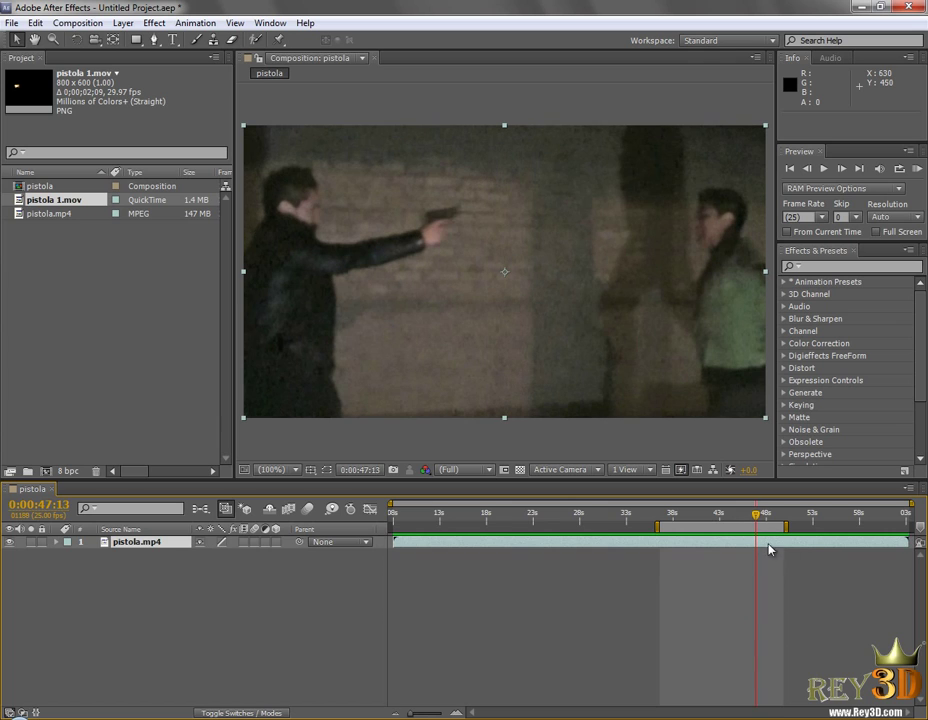
{"action": "left_click", "coordinate": [568, 598]}
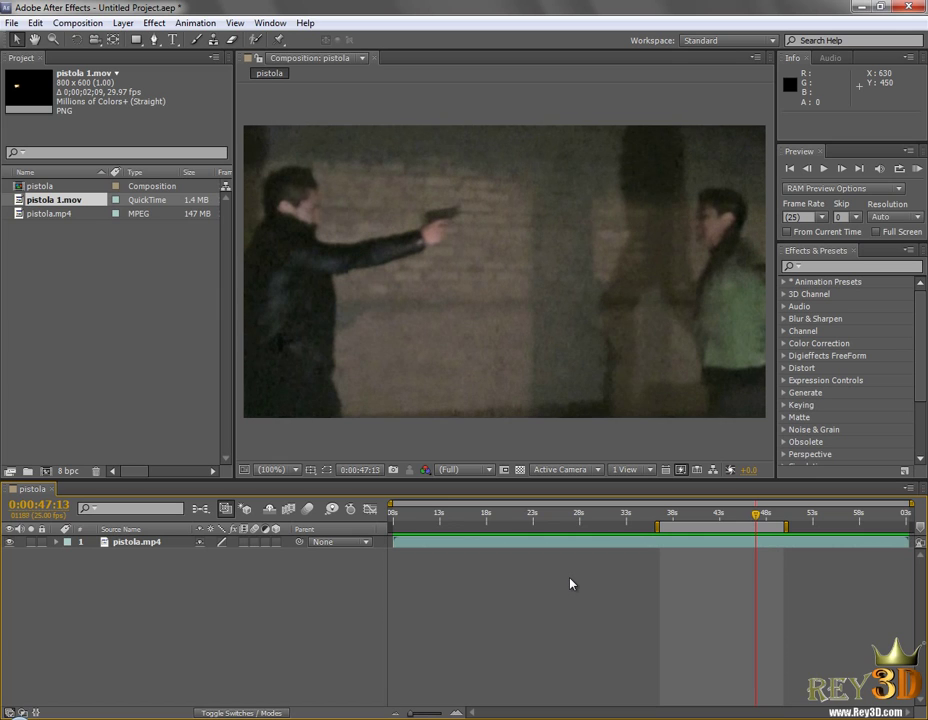
{"action": "key", "text": "Page_Down"}
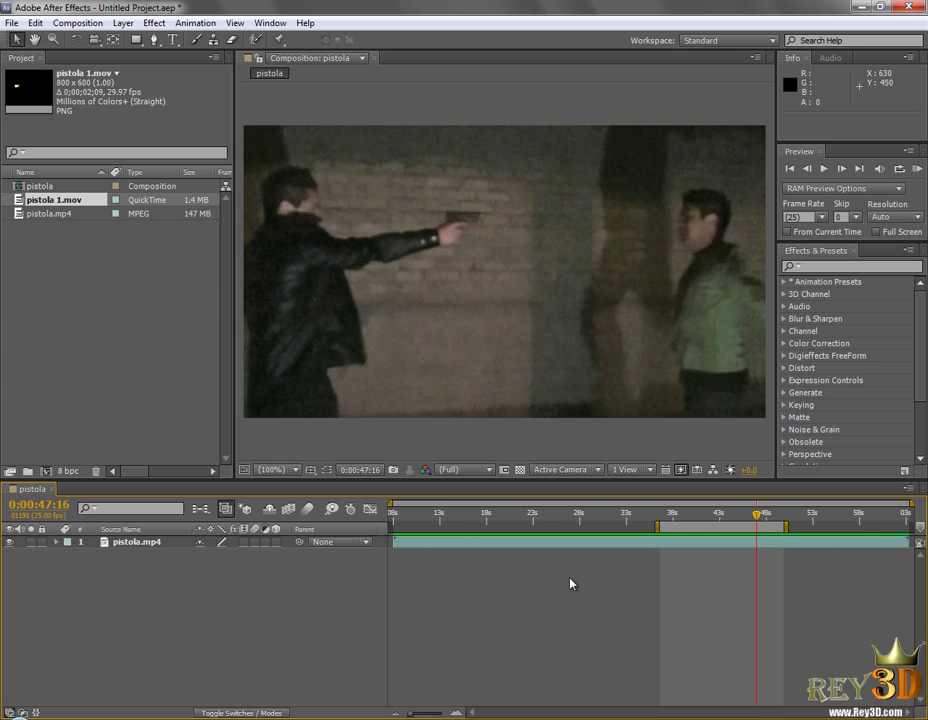
{"action": "key", "text": "Page_Down"}
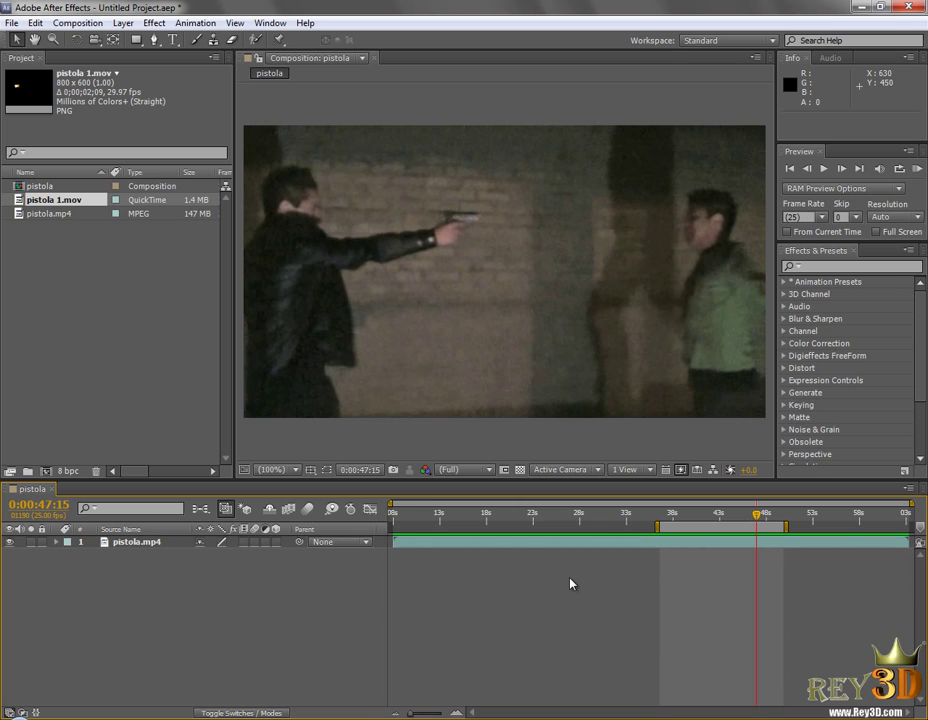
{"action": "key", "text": "Page_Down"}
{"action": "key", "text": "Page_Down"}
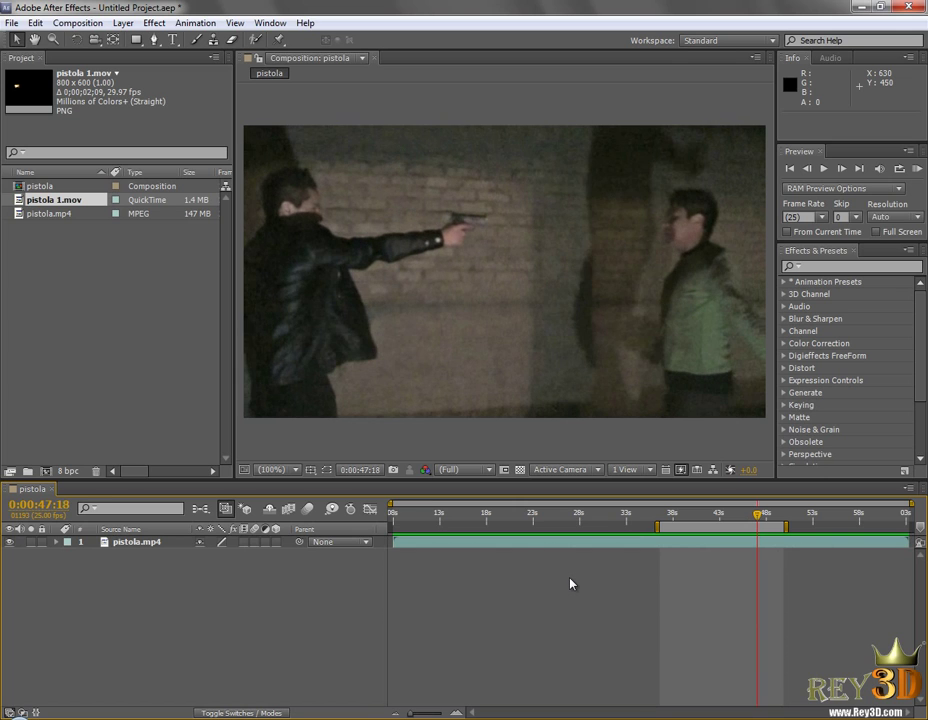
- Flip between adjacent frames to settle on the firing frame 0:00:47:19
{"action": "key", "text": "Page_Down"}
{"action": "key", "text": "Page_Up"}
{"action": "key", "text": "Page_Down"}
{"action": "key", "text": "Page_Up"}
{"action": "key", "text": "Page_Down"}
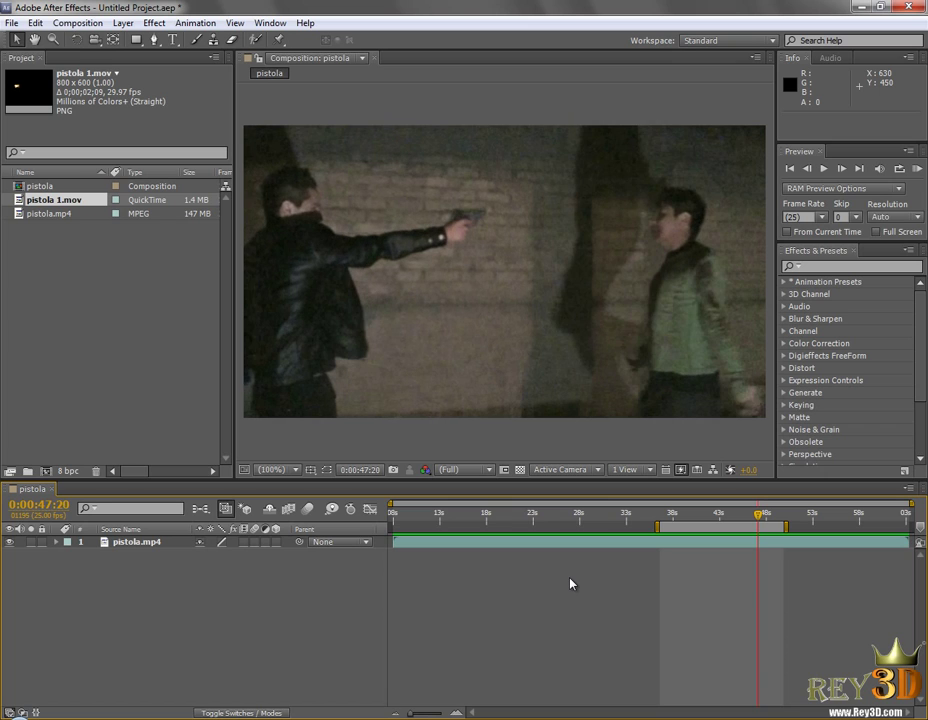
{"action": "key", "text": "Page_Up"}
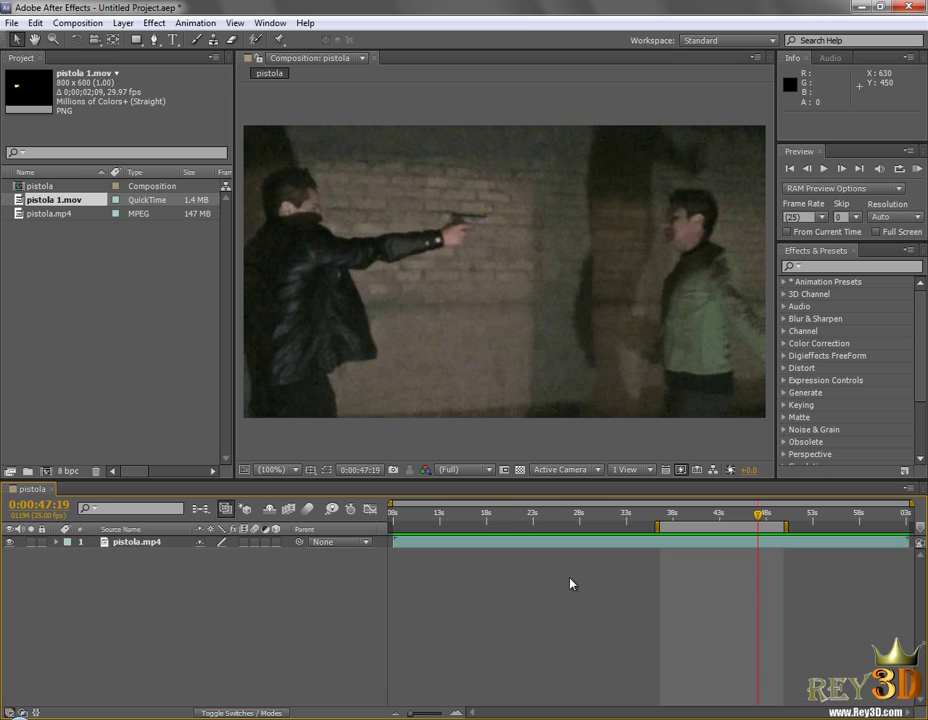
{"action": "key", "text": "Page_Down"}
{"action": "key", "text": "Page_Up"}
{"action": "key", "text": "Page_Down"}
{"action": "key", "text": "Page_Up"}
{"action": "key", "text": "Page_Down"}
{"action": "key", "text": "Page_Up"}
- Drop pistola 1.mov into the timeline as layer 1 above pistola.mp4, starting at 0:00:47:19
{"action": "left_click_drag", "start_coordinate": [62, 203], "coordinate": [167, 539]}
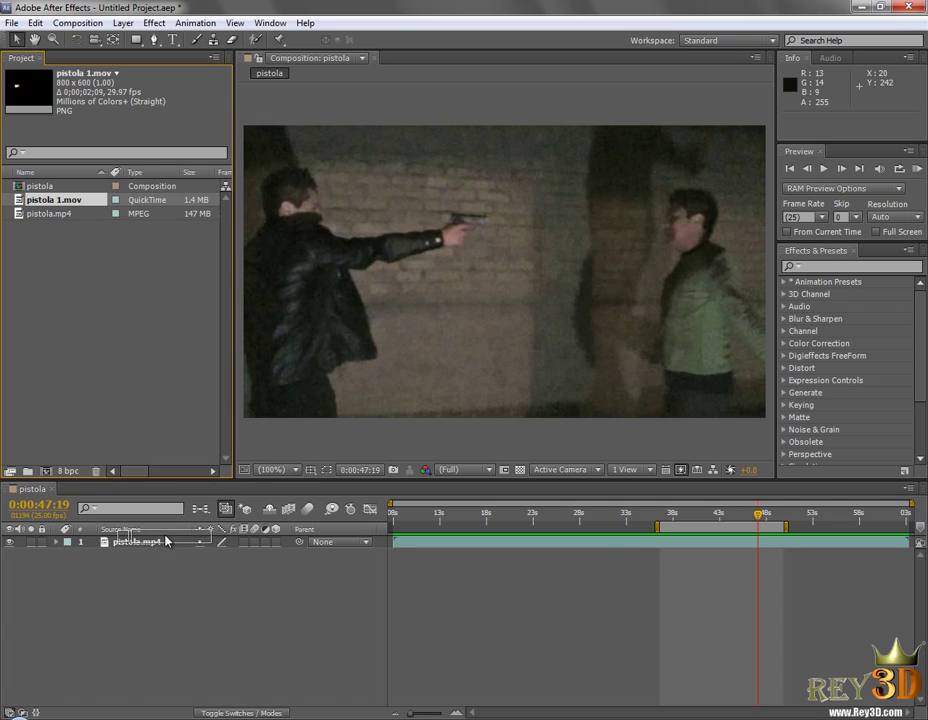
{"action": "mouse_move", "coordinate": [167, 539]}
{"action": "left_mouse_down"}
{"action": "mouse_move", "coordinate": [150, 542]}
{"action": "mouse_move", "coordinate": [758, 546]}
{"action": "left_mouse_up"}
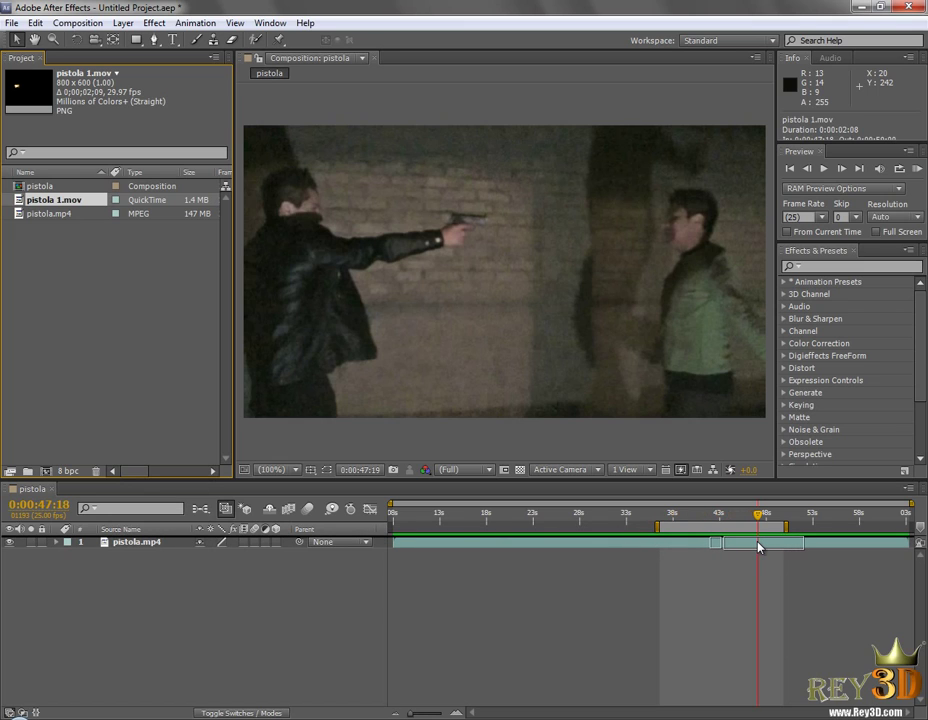
{"action": "left_click_drag", "start_coordinate": [758, 543], "coordinate": [760, 546]}
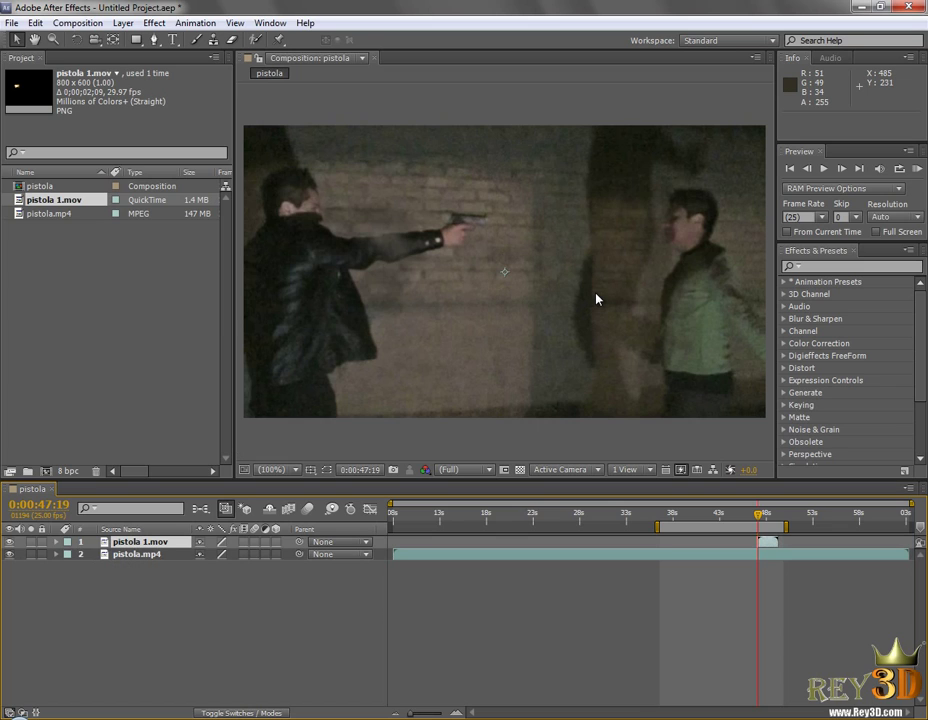
{"action": "key", "text": "comma"}
{"action": "key", "text": "comma"}
{"action": "key", "text": "comma"}
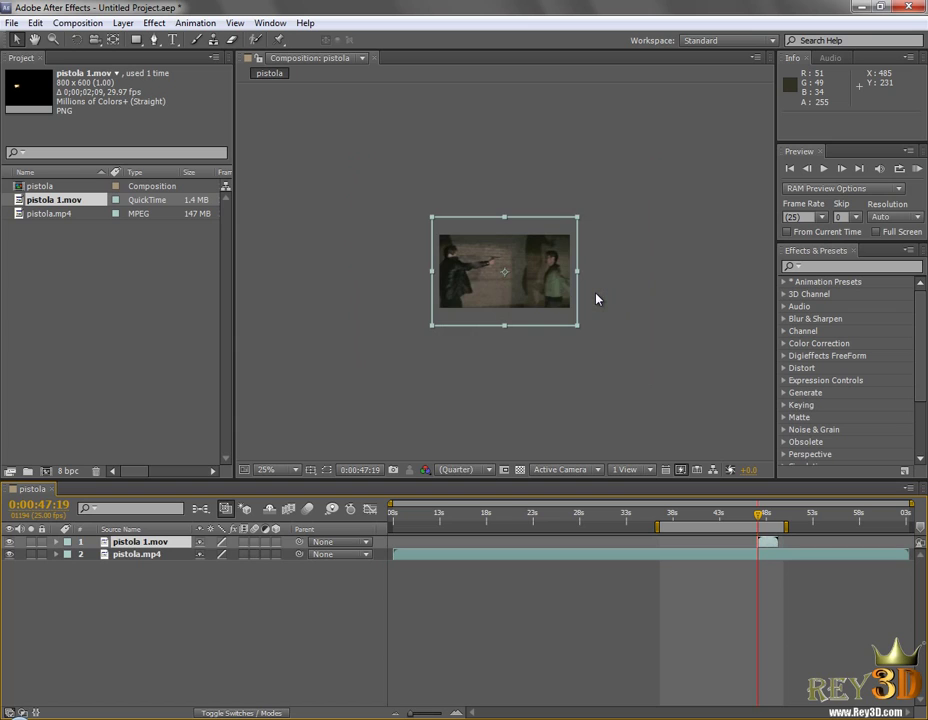
{"action": "key", "text": "period"}
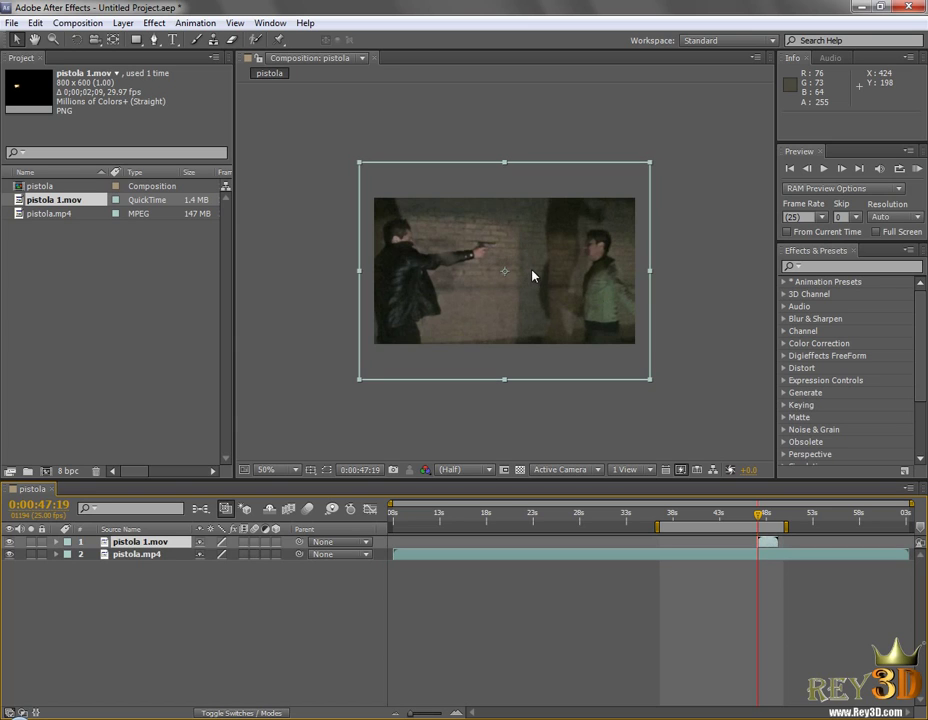
{"action": "key", "text": "period"}
{"action": "key", "text": "comma"}
{"action": "key", "text": "period"}
{"action": "key", "text": "period"}
{"action": "key", "text": "comma"}
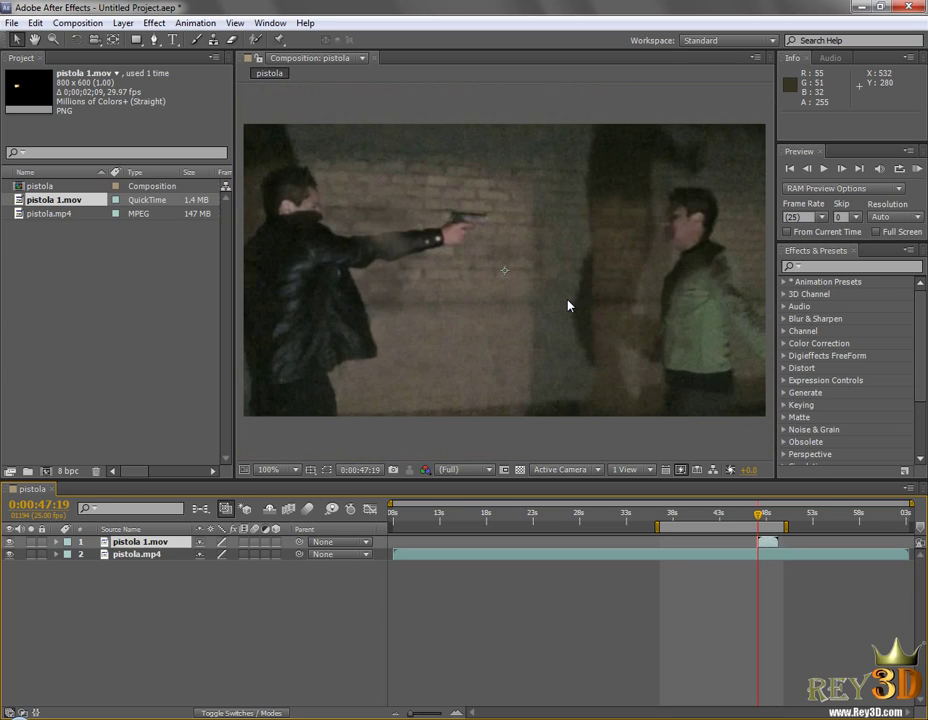
{"action": "key", "text": "comma"}
{"action": "key", "text": "Page_Down"}
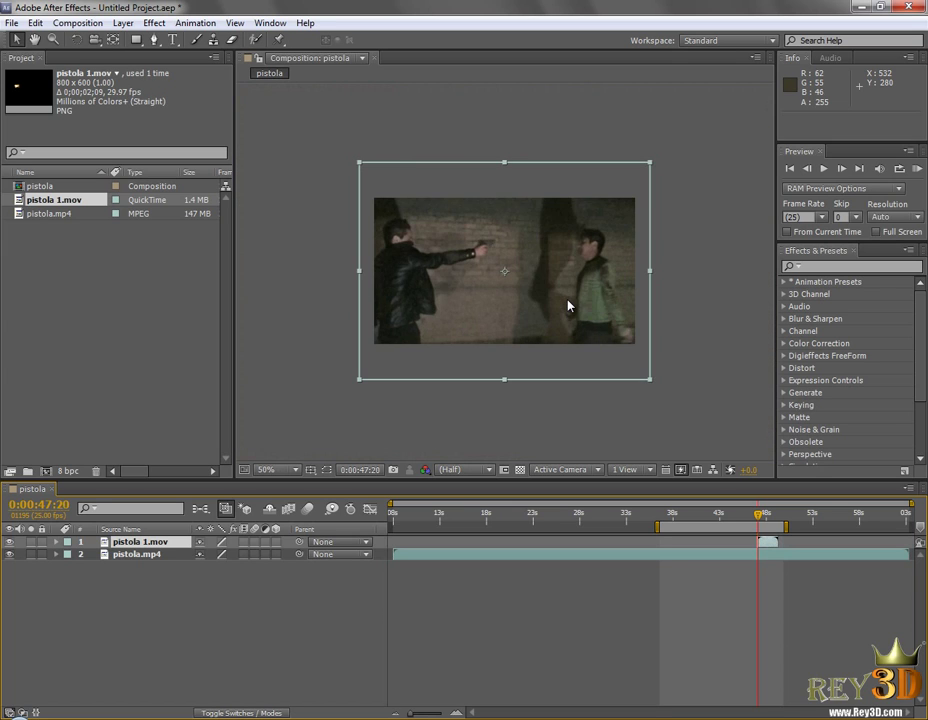
{"action": "key", "text": "Page_Down"}
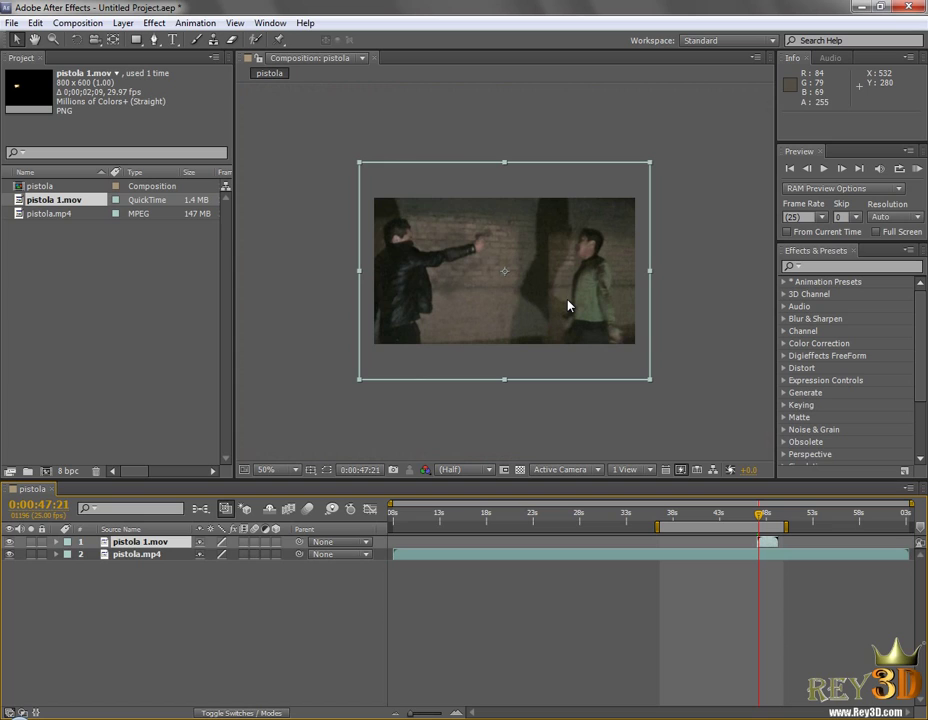
{"action": "key", "text": "Page_Up"}
{"action": "key", "text": "Page_Up"}
{"action": "key", "text": "Page_Down"}
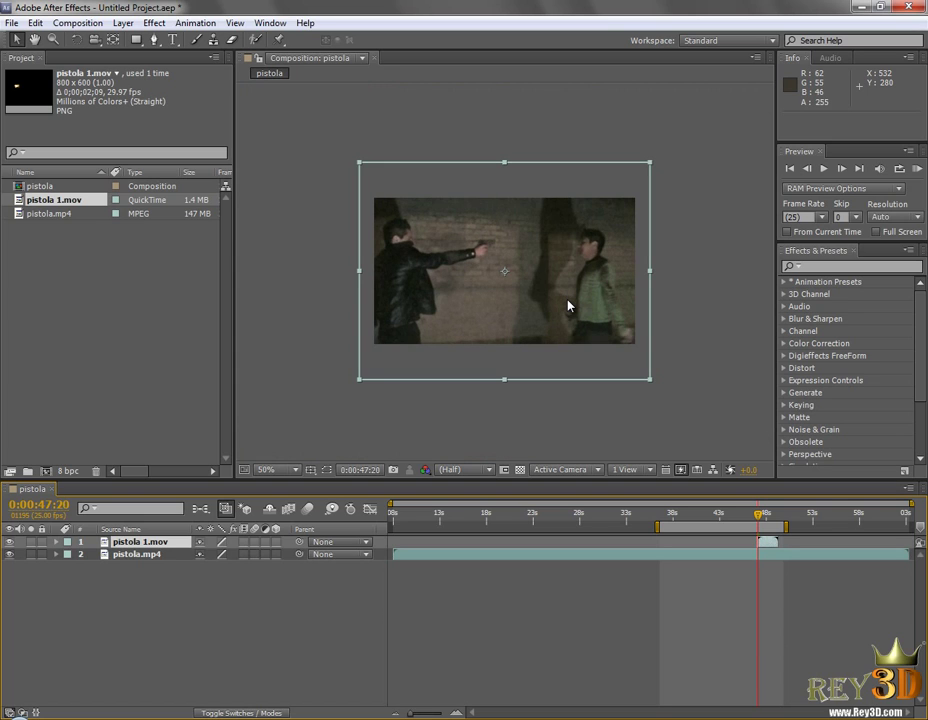
{"action": "key", "text": "Page_Down"}
{"action": "key", "text": "Page_Down"}
{"action": "key", "text": "Page_Down"}
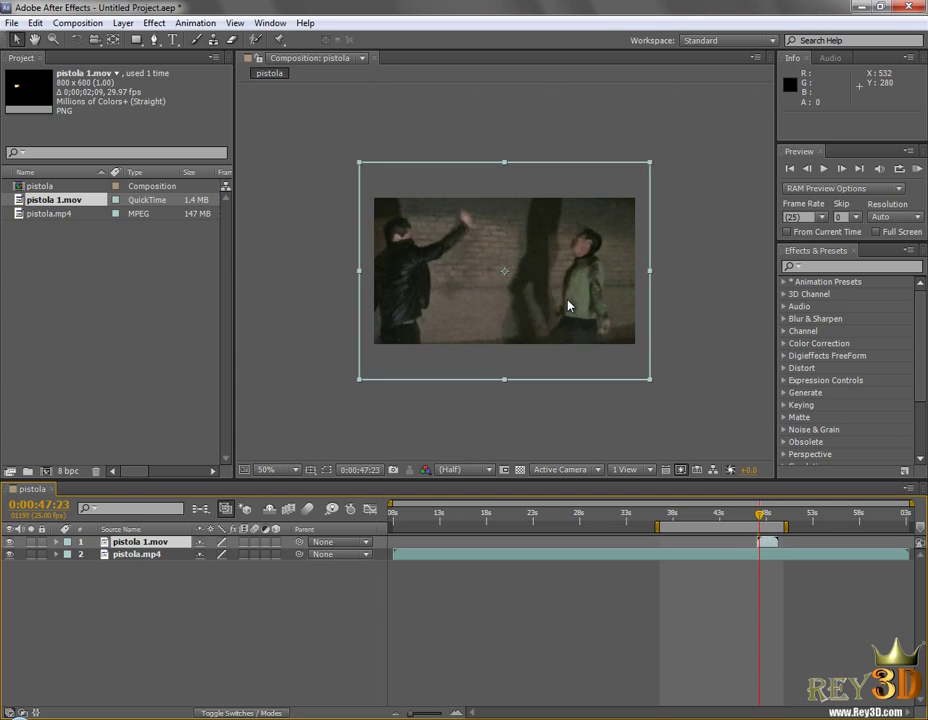
{"action": "key", "text": "KP_0"}
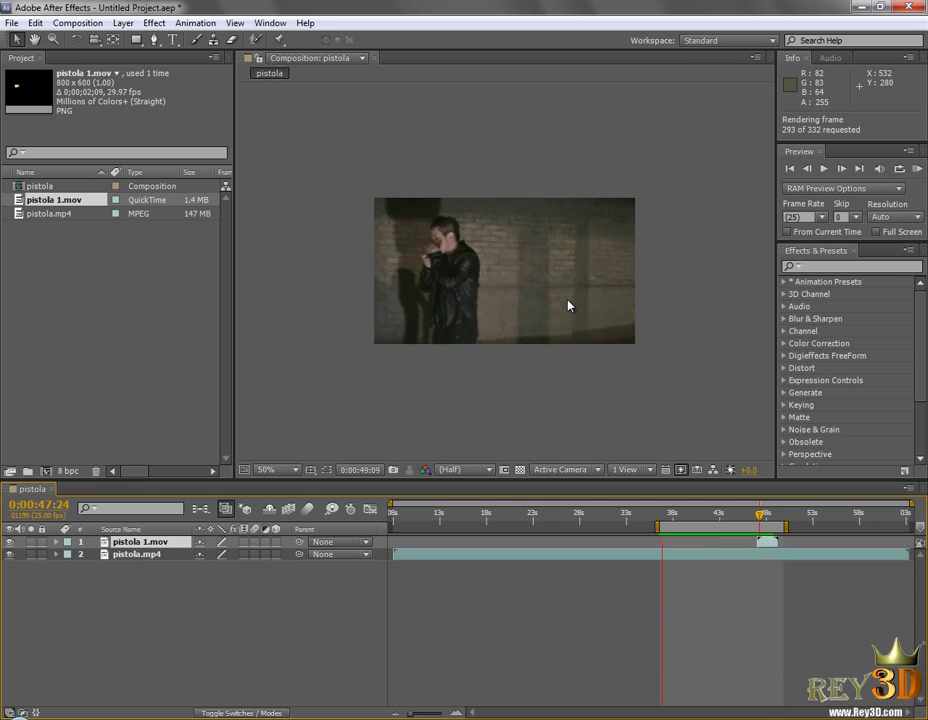
{"action": "left_click", "coordinate": [568, 305]}
{"action": "left_click_drag", "start_coordinate": [760, 514], "coordinate": [759, 520]}
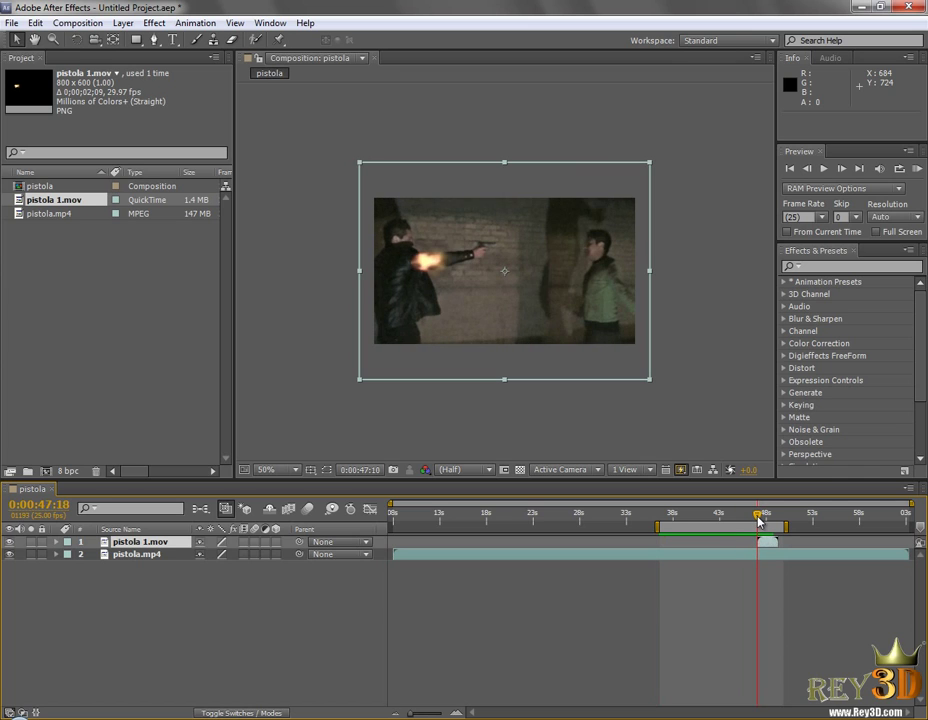
{"action": "key", "text": "Page_Down"}
{"action": "key", "text": "Page_Down"}
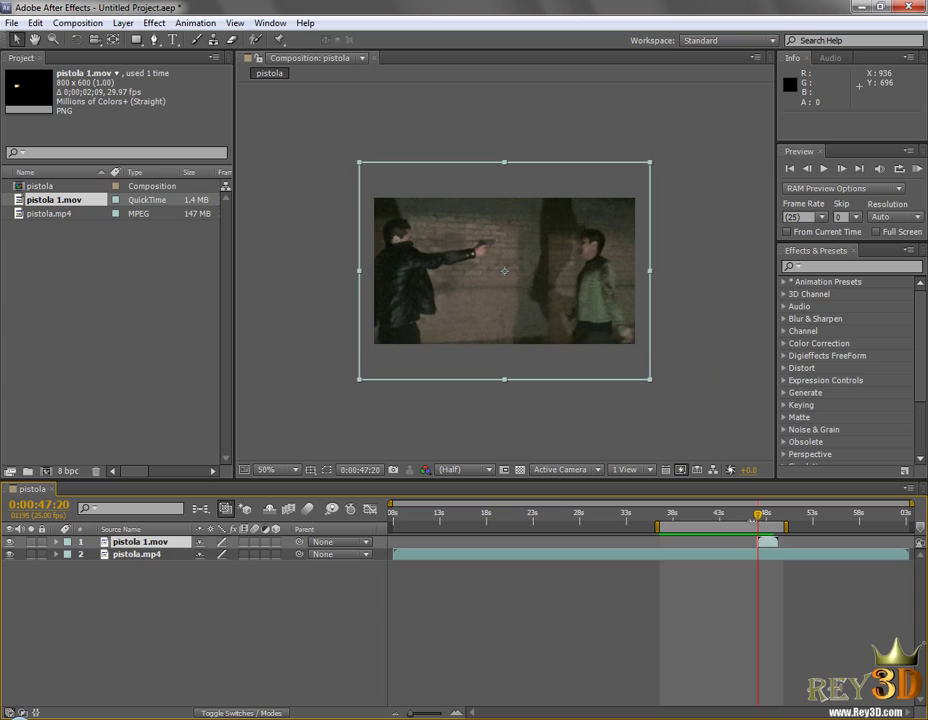
- Zoom the timeline, slide pistola 1.mov one frame later, and check the flash around 0:00:47:19
{"action": "left_click_drag", "start_coordinate": [413, 714], "coordinate": [438, 716]}
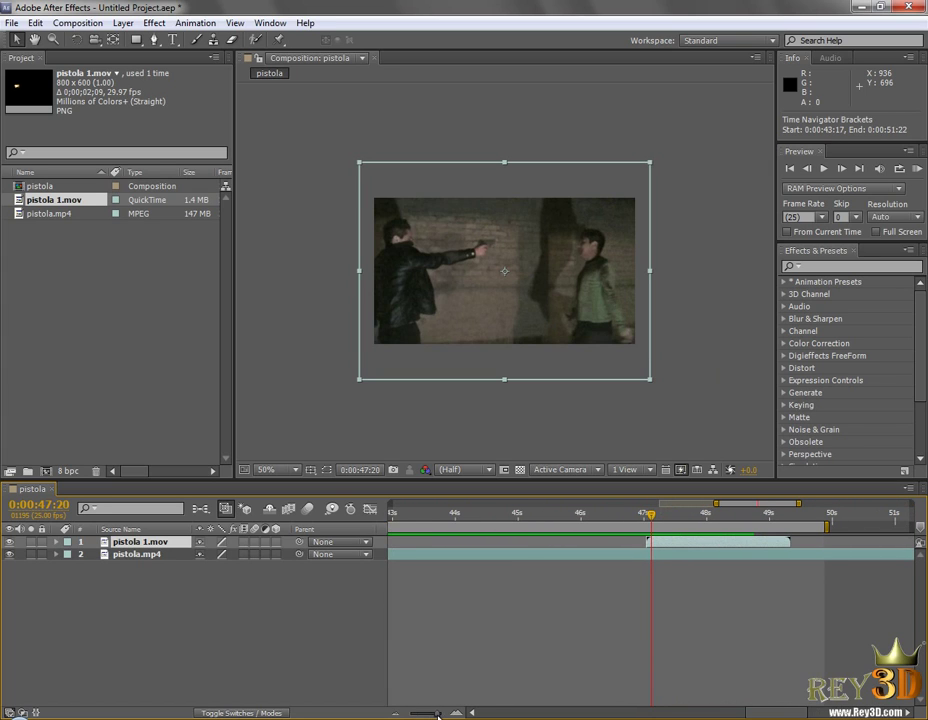
{"action": "left_click_drag", "start_coordinate": [695, 547], "coordinate": [698, 547]}
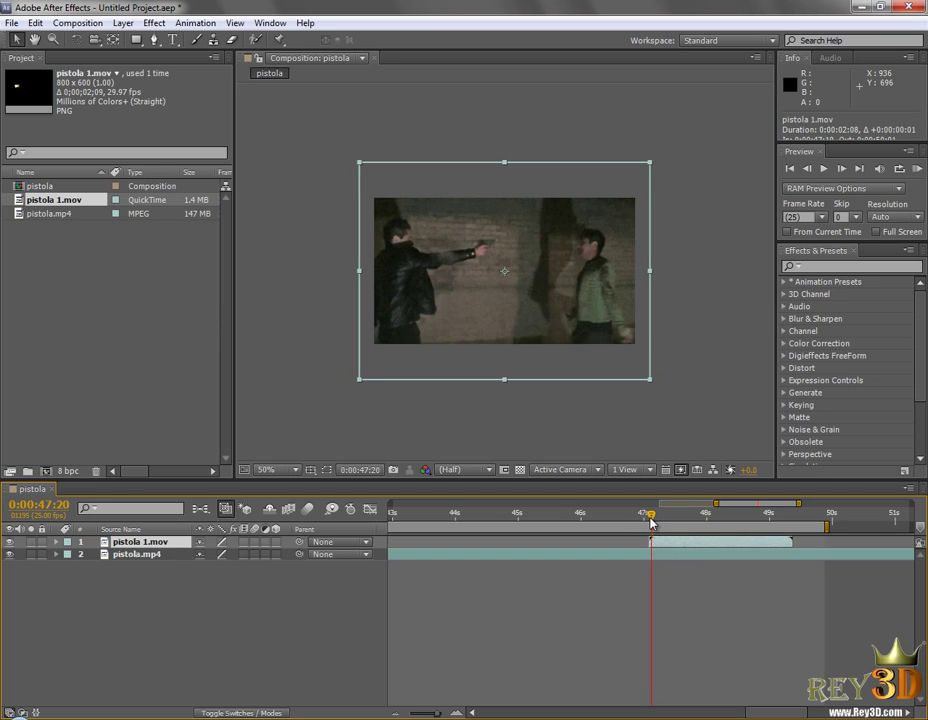
{"action": "left_click_drag", "start_coordinate": [651, 522], "coordinate": [643, 521]}
{"action": "key", "text": "Page_Down"}
{"action": "key", "text": "Page_Down"}
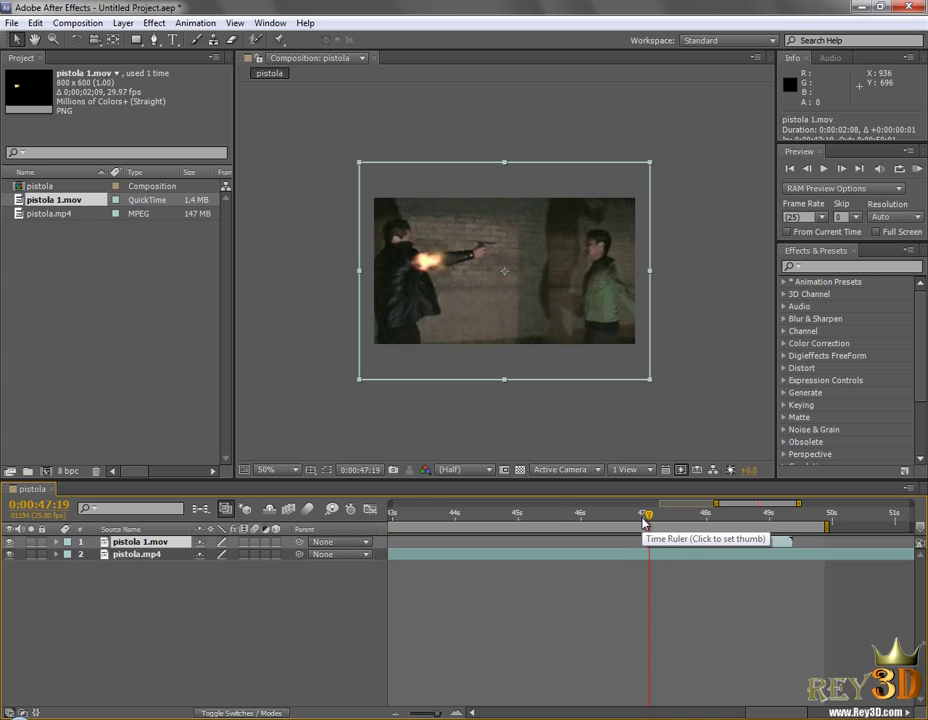
{"action": "key", "text": "Page_Up"}
{"action": "key", "text": "Page_Down"}
{"action": "key", "text": "Page_Down"}
{"action": "key", "text": "Page_Up"}
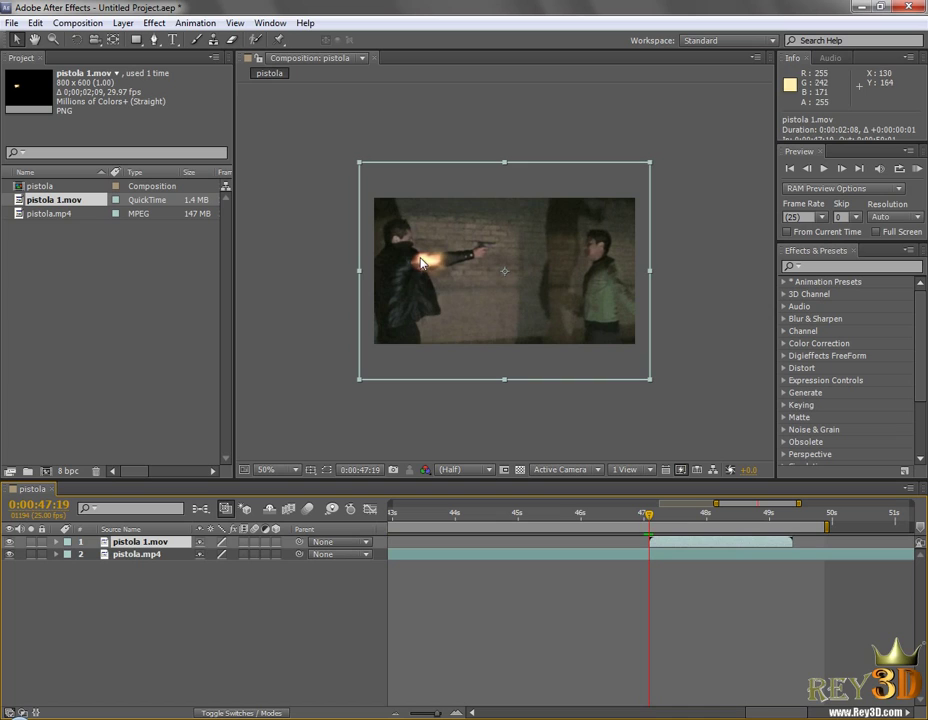
{"action": "left_click", "coordinate": [290, 471]}
{"action": "left_click", "coordinate": [290, 471]}
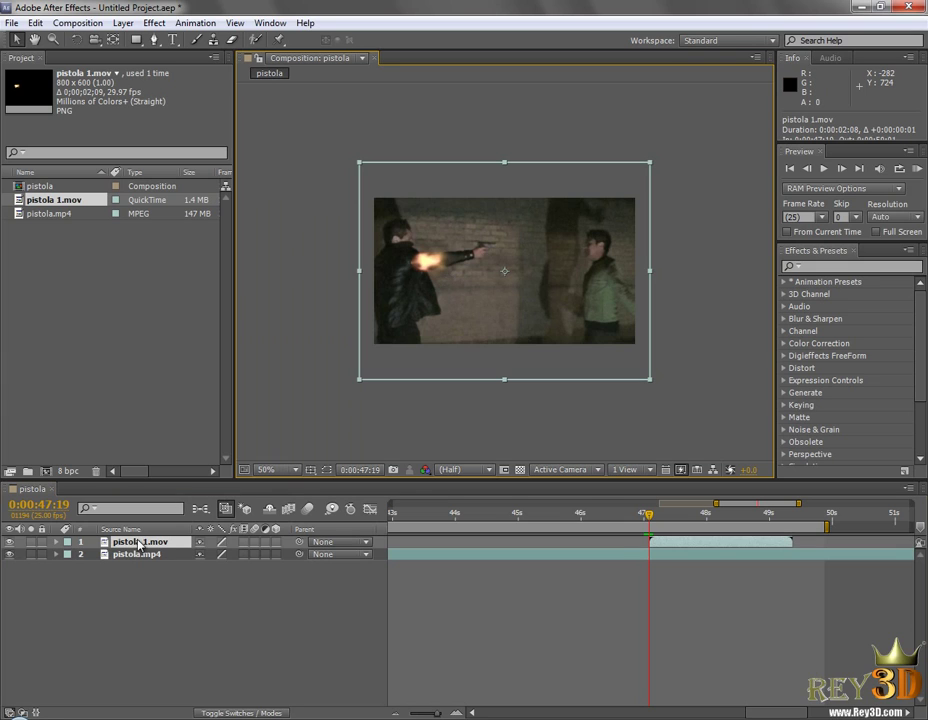
- Position the muzzle flash at the gun barrel tip, viewing at Fit up to 100%
{"action": "left_click_drag", "start_coordinate": [467, 297], "coordinate": [557, 280]}
{"action": "left_click", "coordinate": [290, 470]}
{"action": "left_click", "coordinate": [333, 224]}
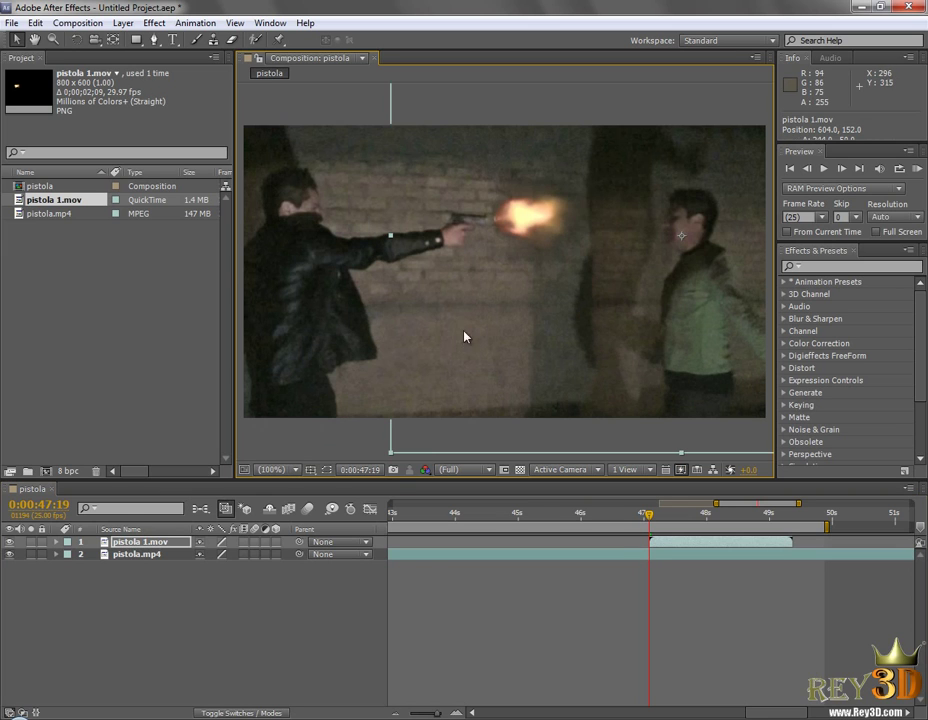
{"action": "left_click_drag", "start_coordinate": [539, 270], "coordinate": [534, 273]}
{"action": "key", "text": "Right"}
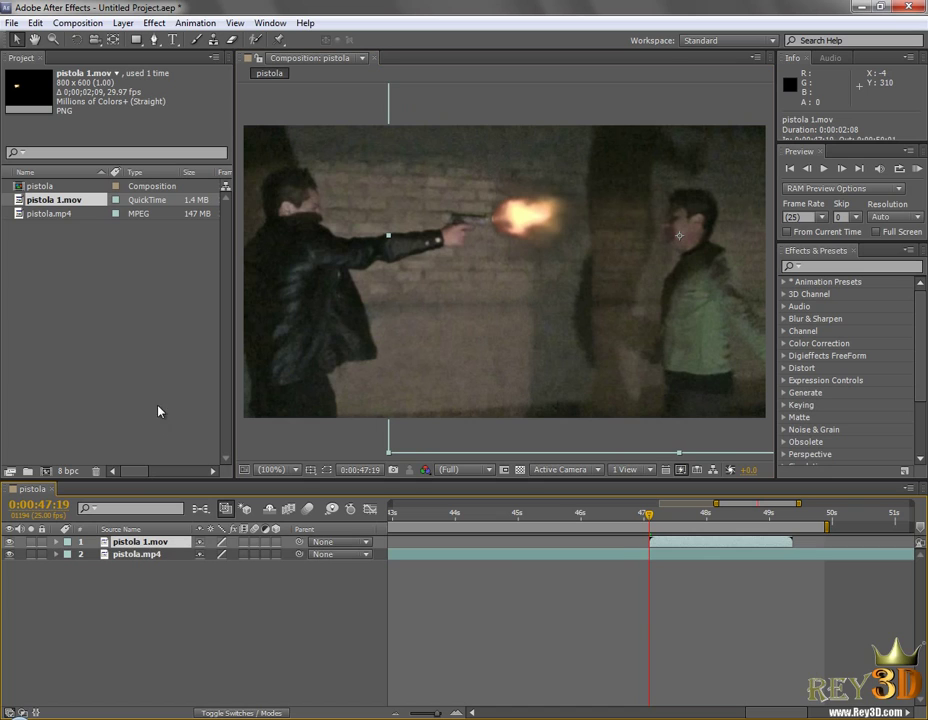
- Keyframe the flash layer's Scale at 110% and RAM-preview the shot
{"action": "key", "text": "s"}
{"action": "left_click_drag", "start_coordinate": [215, 557], "coordinate": [225, 557]}
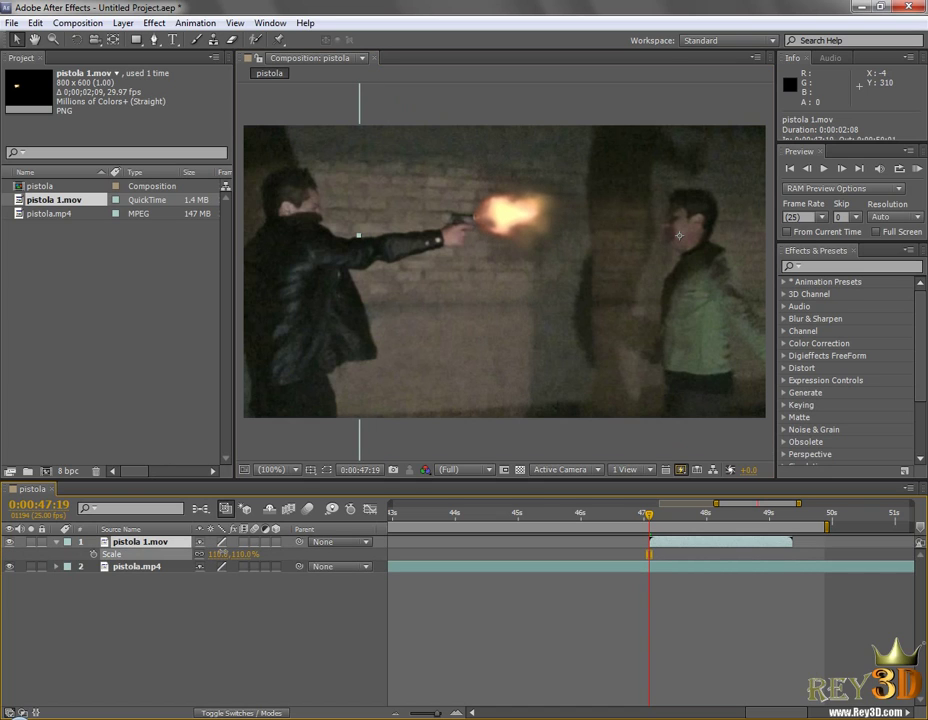
{"action": "left_click", "coordinate": [533, 231]}
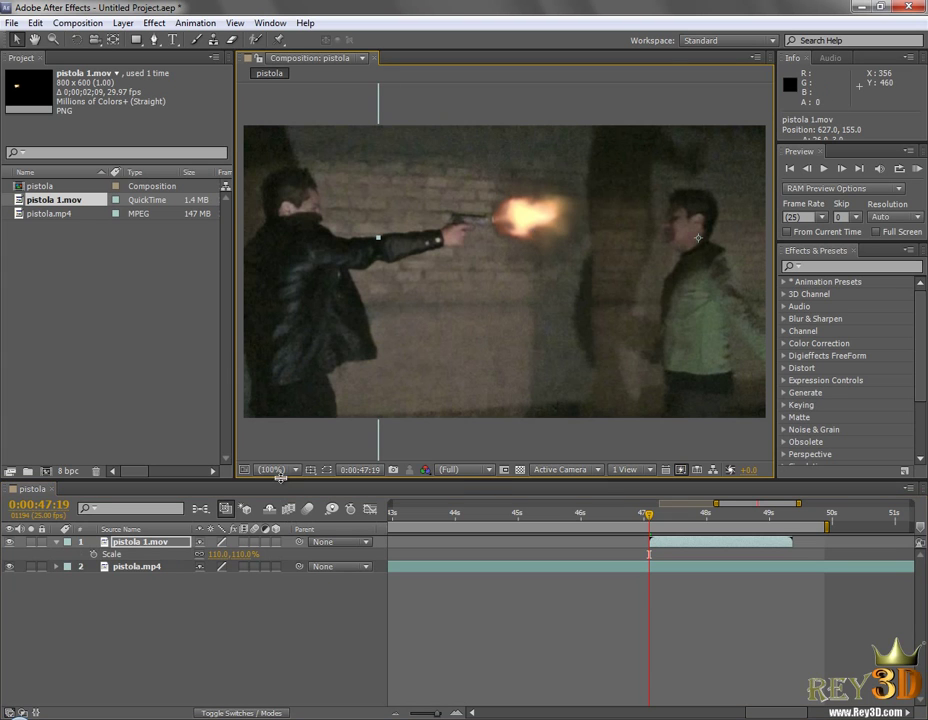
{"action": "key", "text": "KP_0"}
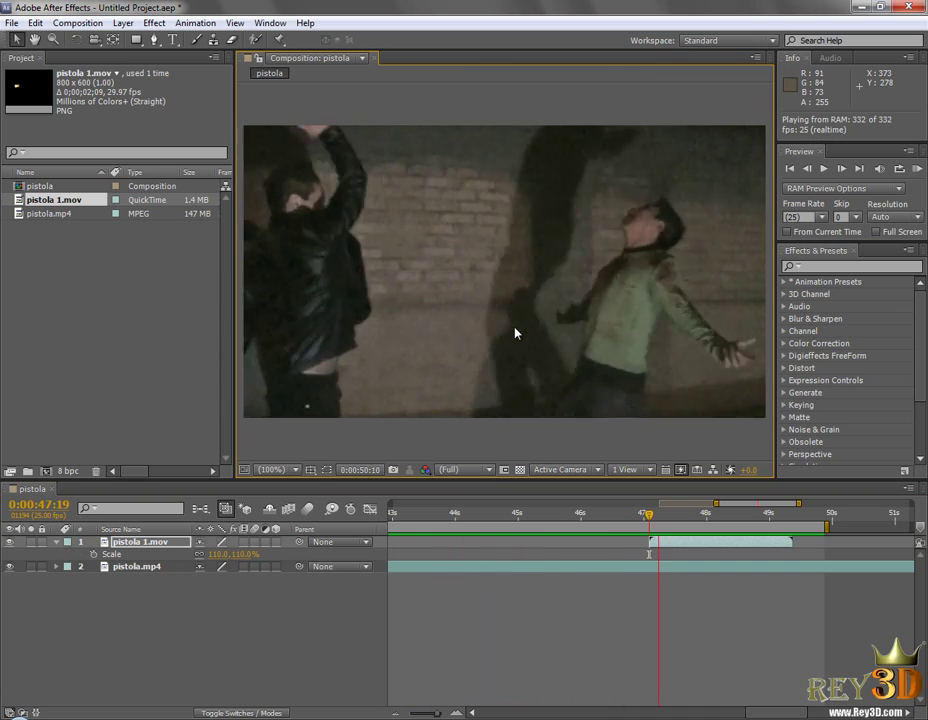
{"action": "key", "text": "space"}
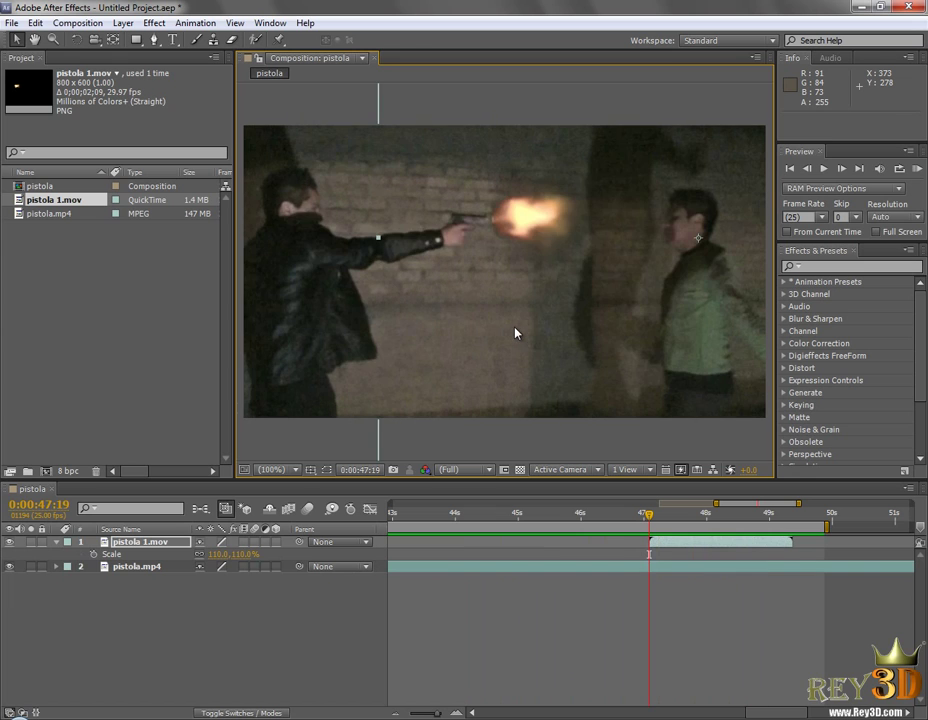
{"action": "left_click_drag", "start_coordinate": [689, 527], "coordinate": [661, 515]}
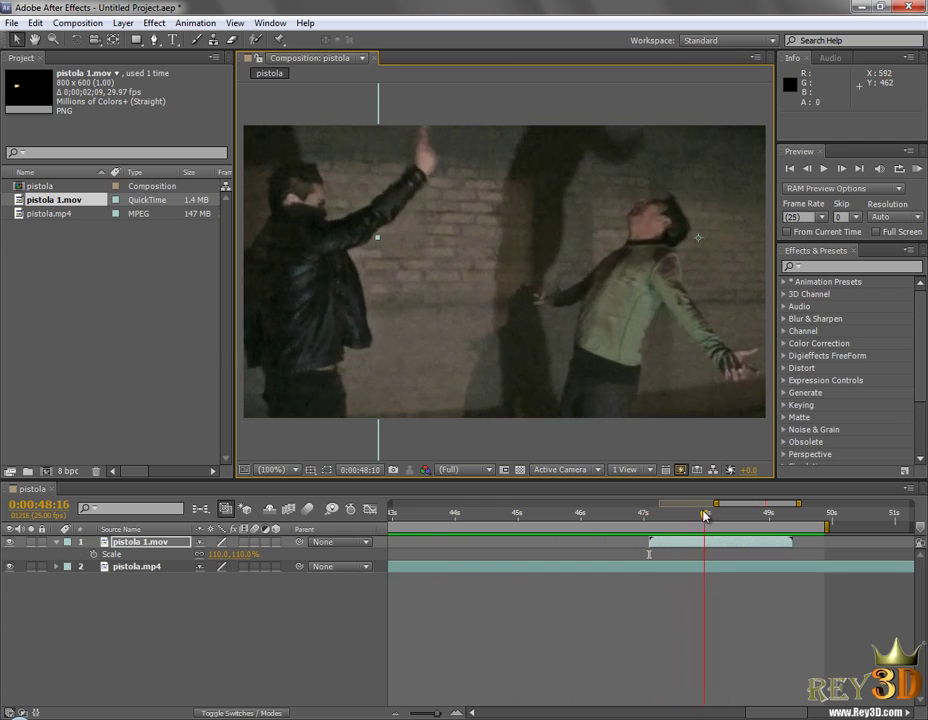
{"action": "mouse_move", "coordinate": [661, 515]}
{"action": "left_mouse_down"}
{"action": "mouse_move", "coordinate": [569, 516]}
{"action": "mouse_move", "coordinate": [651, 518]}
{"action": "left_mouse_up"}
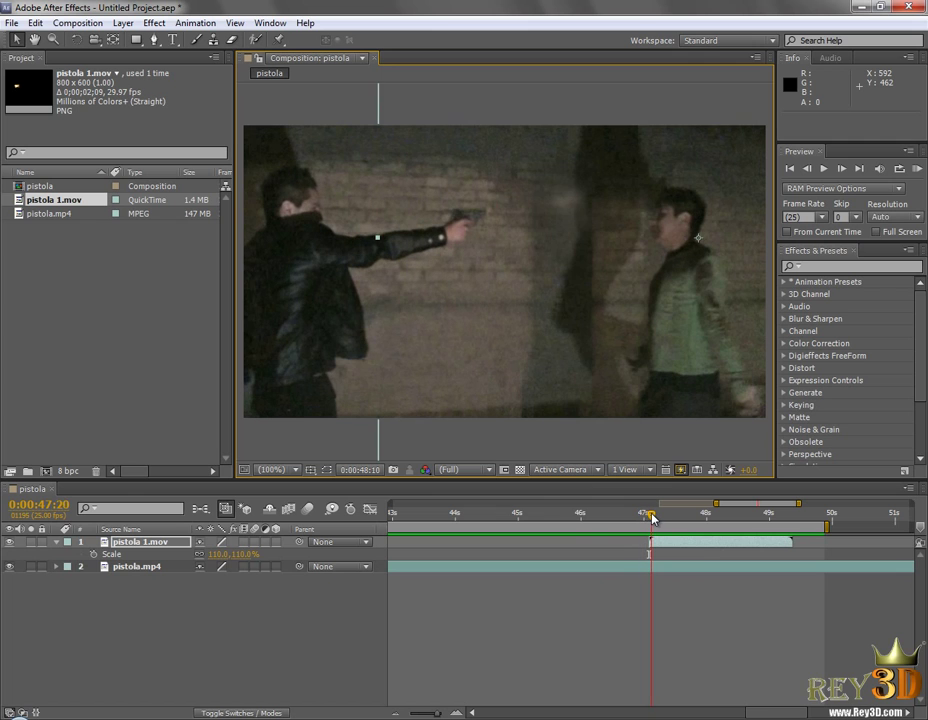
{"action": "mouse_move", "coordinate": [651, 518]}
{"action": "left_mouse_down"}
{"action": "mouse_move", "coordinate": [664, 518]}
{"action": "mouse_move", "coordinate": [645, 512]}
{"action": "left_mouse_up"}
{"action": "left_click_drag", "start_coordinate": [440, 714], "coordinate": [402, 714]}
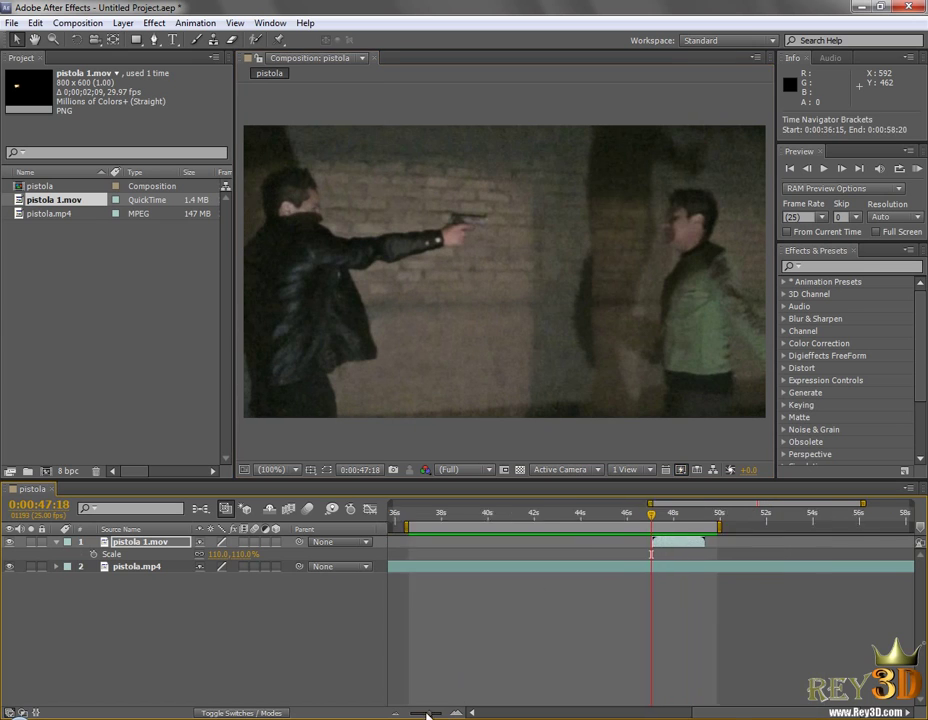
{"action": "key", "text": "KP_0"}
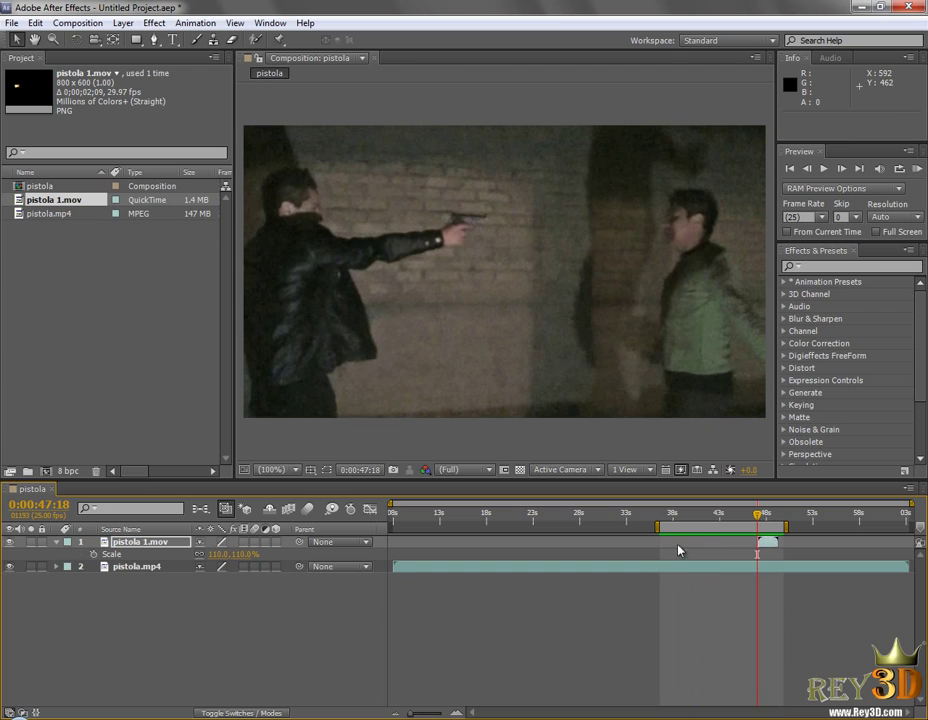
{"action": "left_click_drag", "start_coordinate": [758, 518], "coordinate": [758, 519]}
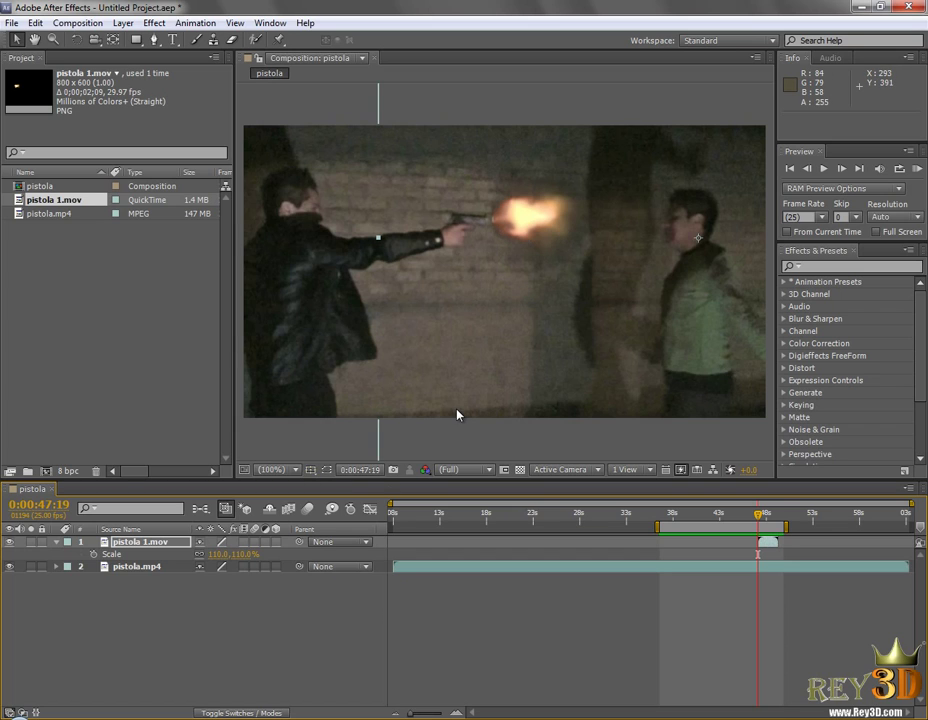
- Set the pistola 1.mov flash layer's blending mode to Add and RAM-preview the shot
{"action": "left_click", "coordinate": [270, 714]}
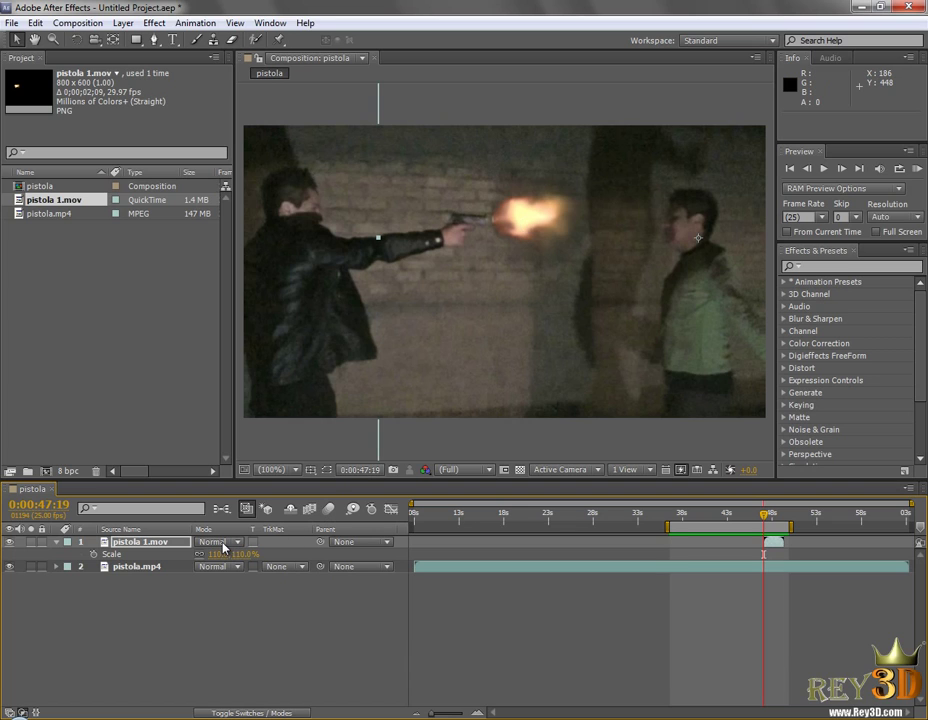
{"action": "left_click", "coordinate": [223, 545]}
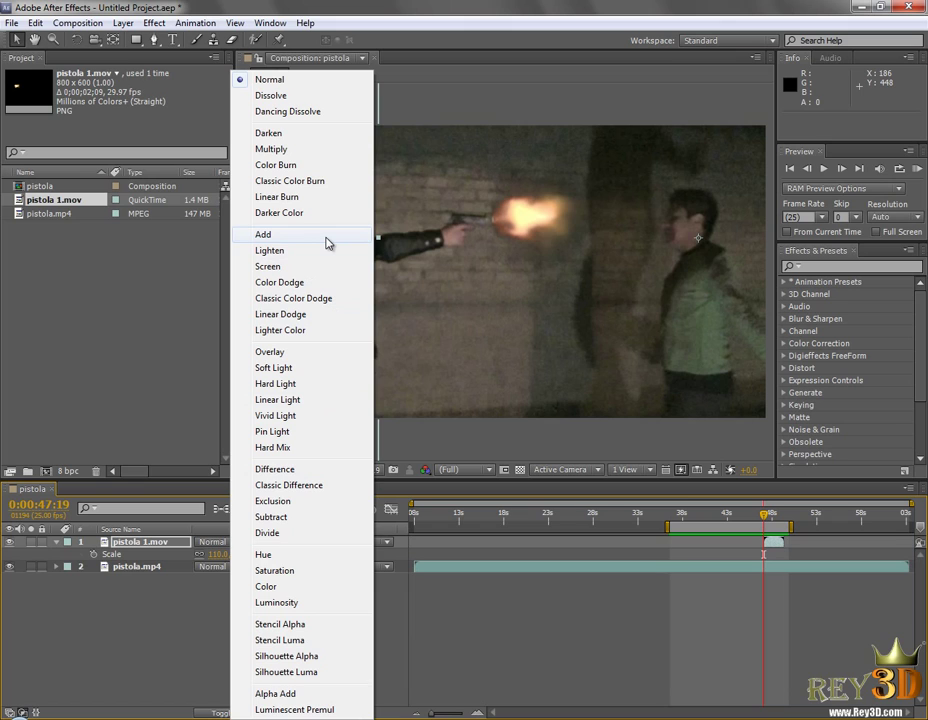
{"action": "left_click", "coordinate": [328, 243]}
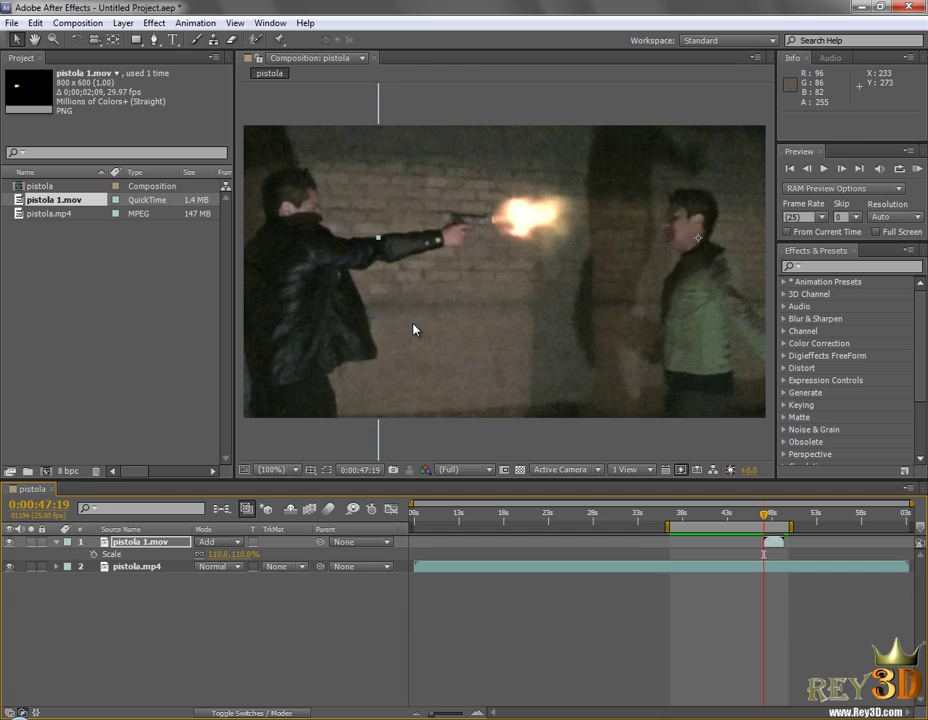
{"action": "key", "text": "KP_0"}
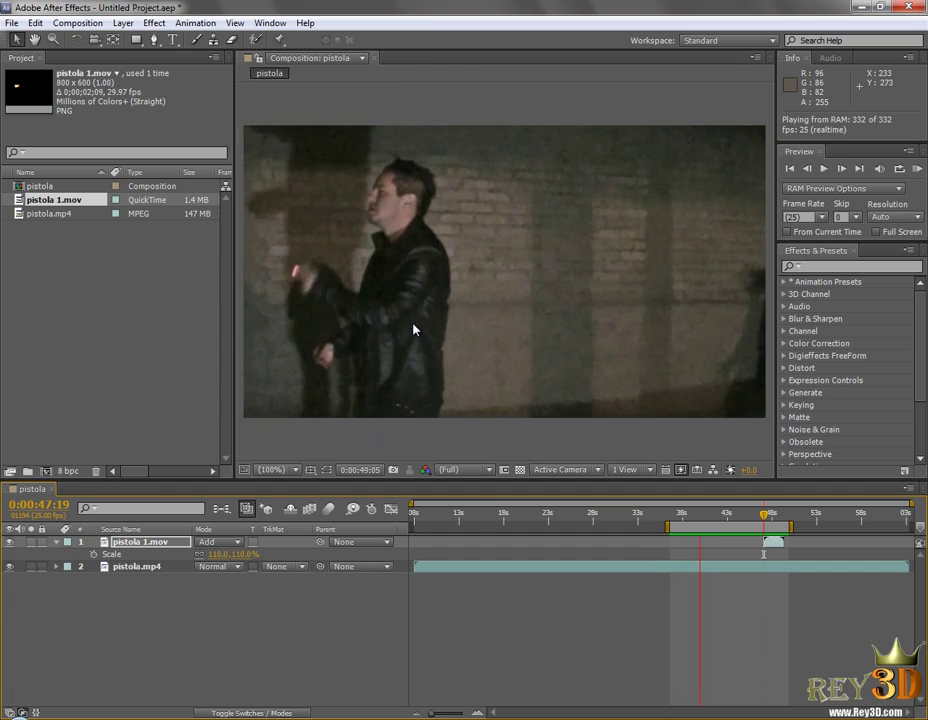
- Stop the preview and set the work area start at 0:00:39:14
{"action": "key", "text": "space"}
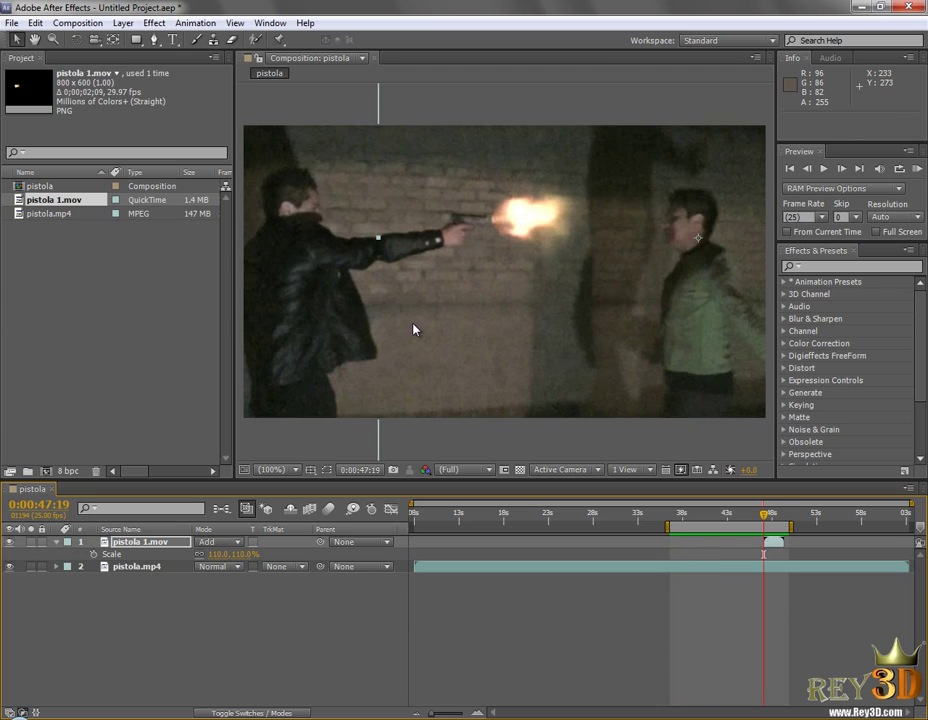
{"action": "left_click", "coordinate": [678, 514]}
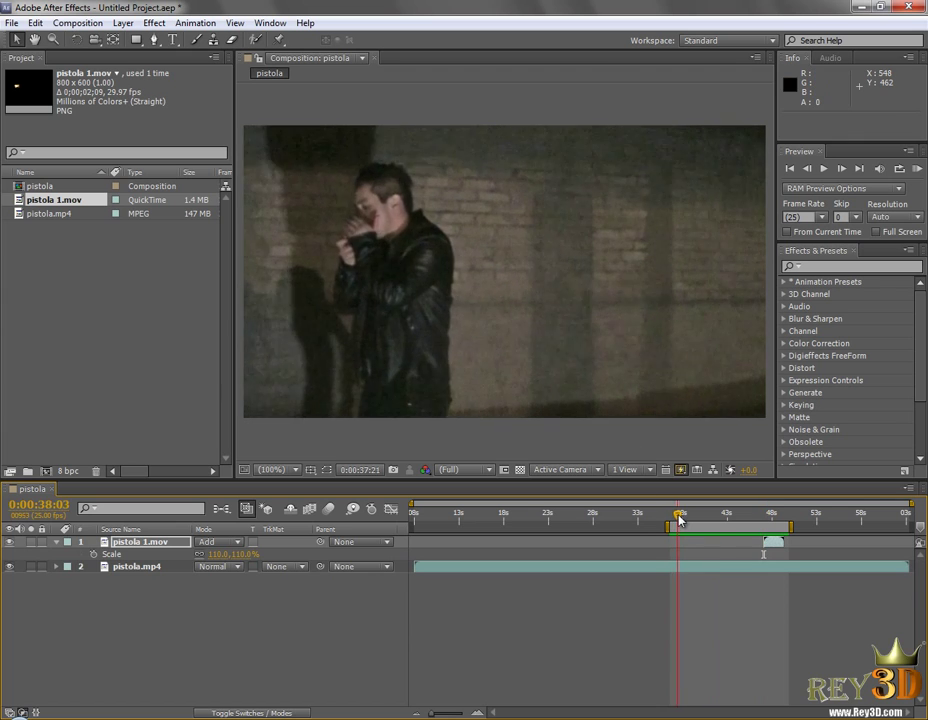
{"action": "left_click_drag", "start_coordinate": [679, 518], "coordinate": [690, 517]}
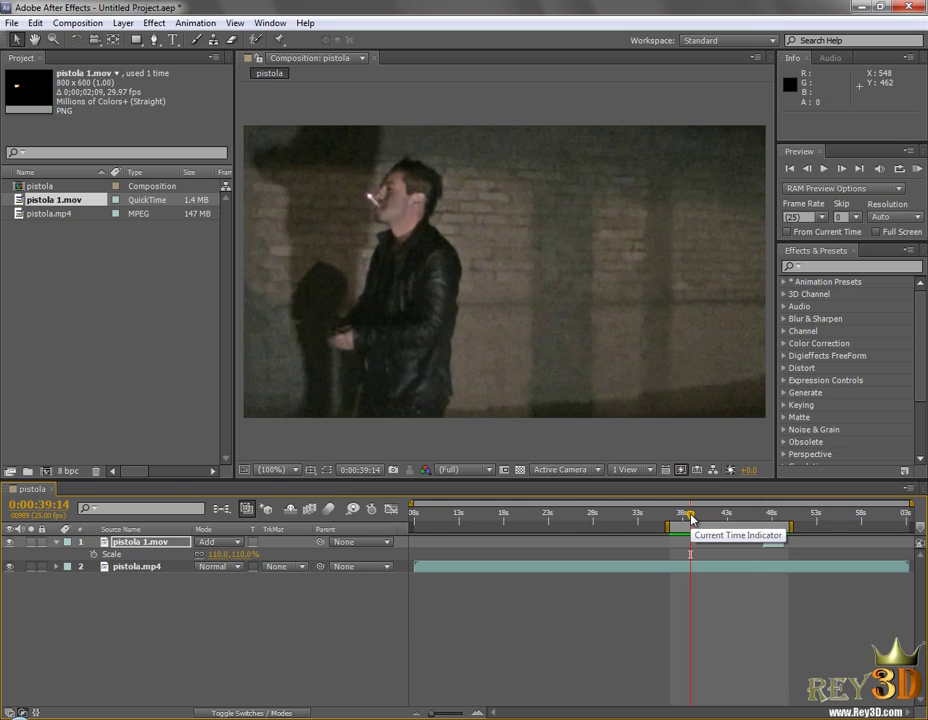
{"action": "key", "text": "b"}
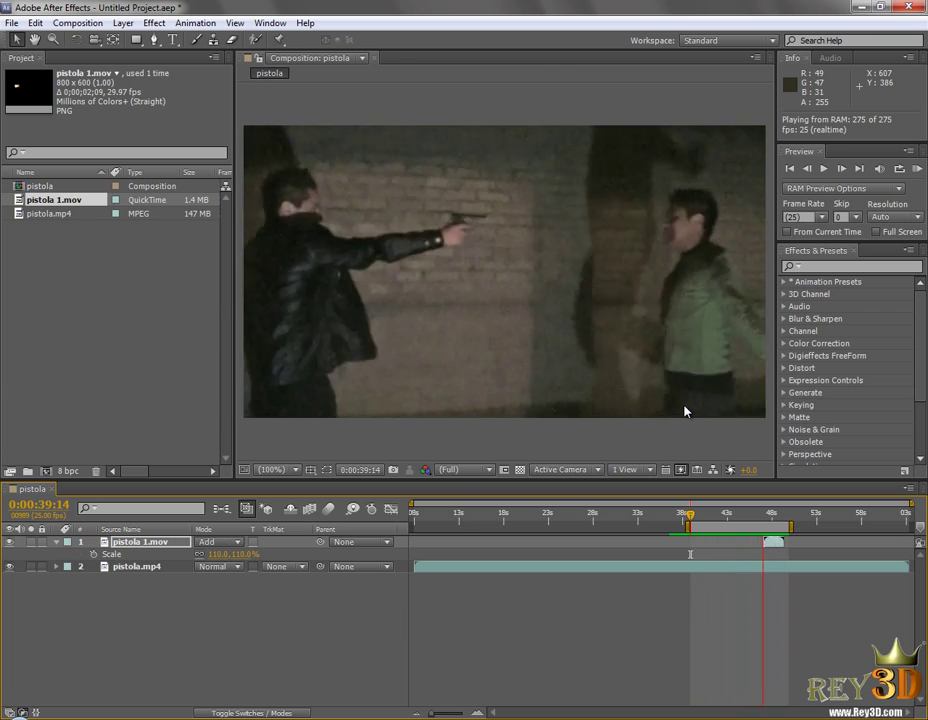
- Step through the frames around the shot and settle on the muzzle flash at 0:00:47:19
{"action": "key", "text": "space"}
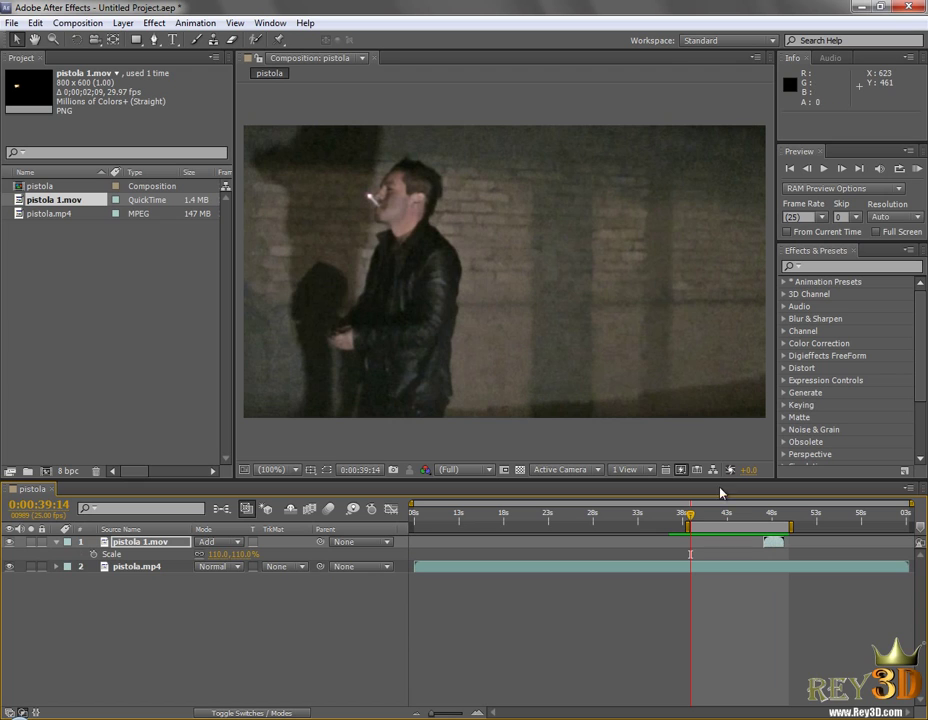
{"action": "left_click", "coordinate": [755, 515]}
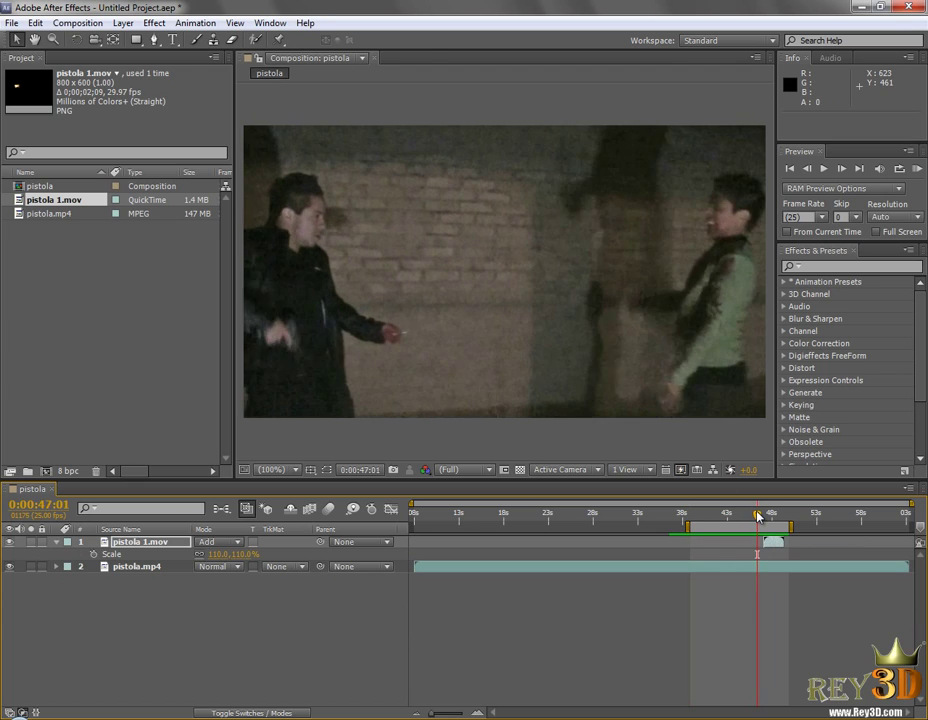
{"action": "left_click_drag", "start_coordinate": [757, 515], "coordinate": [759, 516]}
{"action": "key", "text": "Page_Down"}
{"action": "key", "text": "Page_Down"}
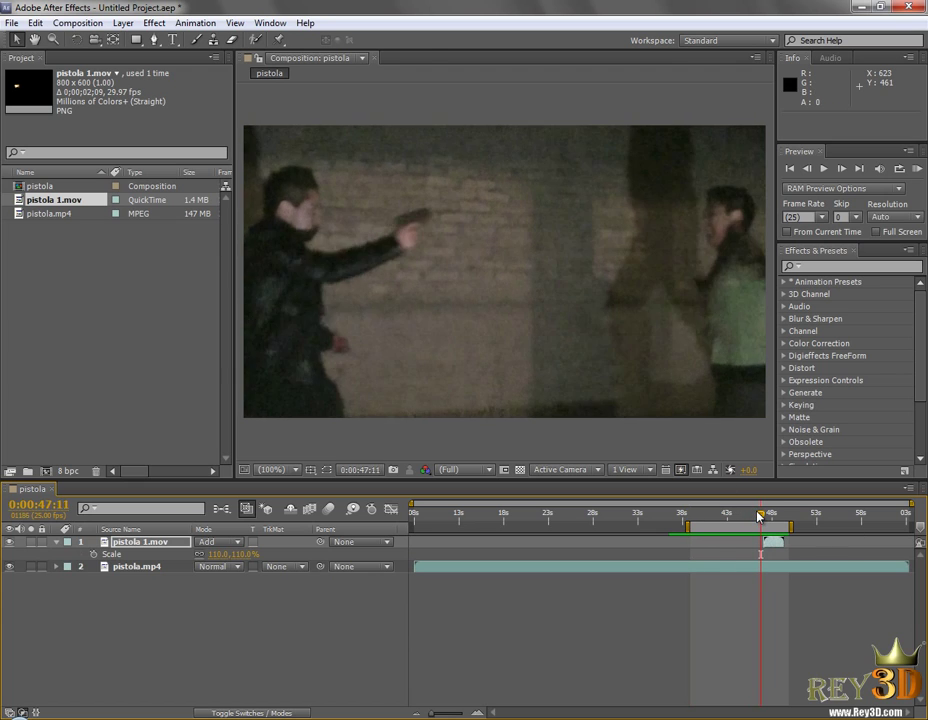
{"action": "key", "text": "Page_Down"}
{"action": "key", "text": "Page_Down"}
{"action": "key", "text": "Page_Down"}
{"action": "key", "text": "Page_Down"}
{"action": "key", "text": "Page_Down"}
{"action": "key", "text": "Page_Down"}
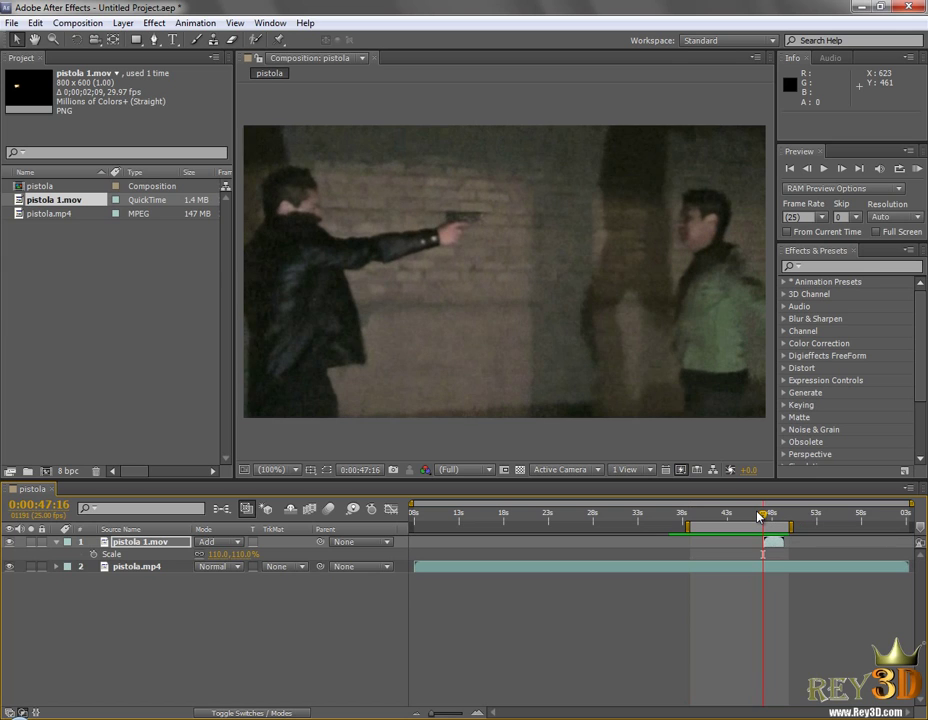
{"action": "key", "text": "Page_Down"}
{"action": "key", "text": "Page_Down"}
{"action": "key", "text": "Page_Down"}
{"action": "key", "text": "Page_Up"}
{"action": "key", "text": "Page_Down"}
{"action": "key", "text": "Page_Down"}
{"action": "key", "text": "Page_Up"}
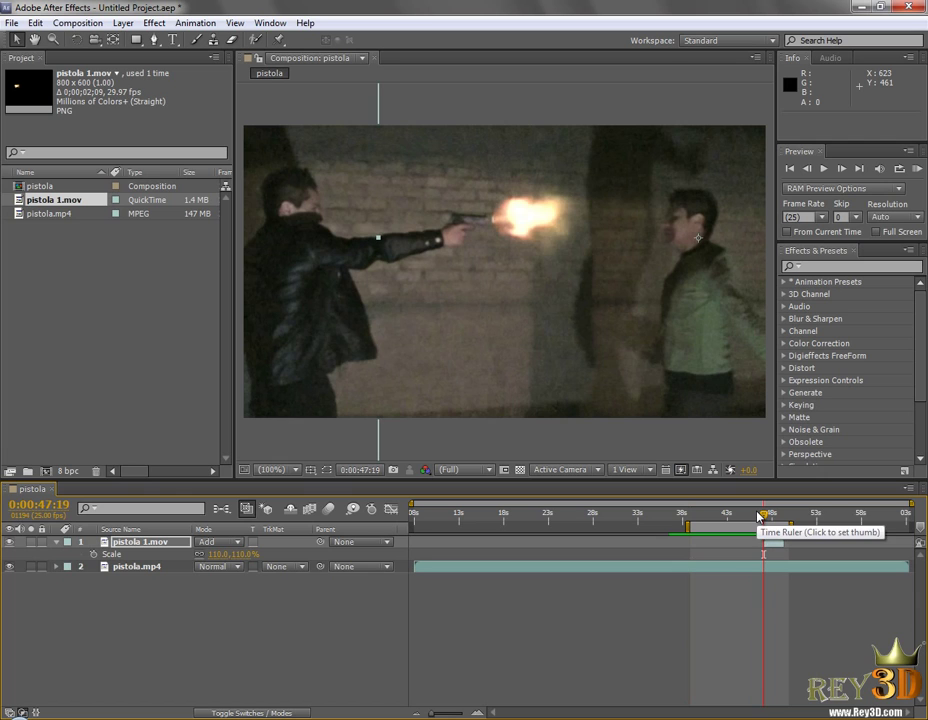
{"action": "key", "text": "Page_Down"}
{"action": "key", "text": "Page_Down"}
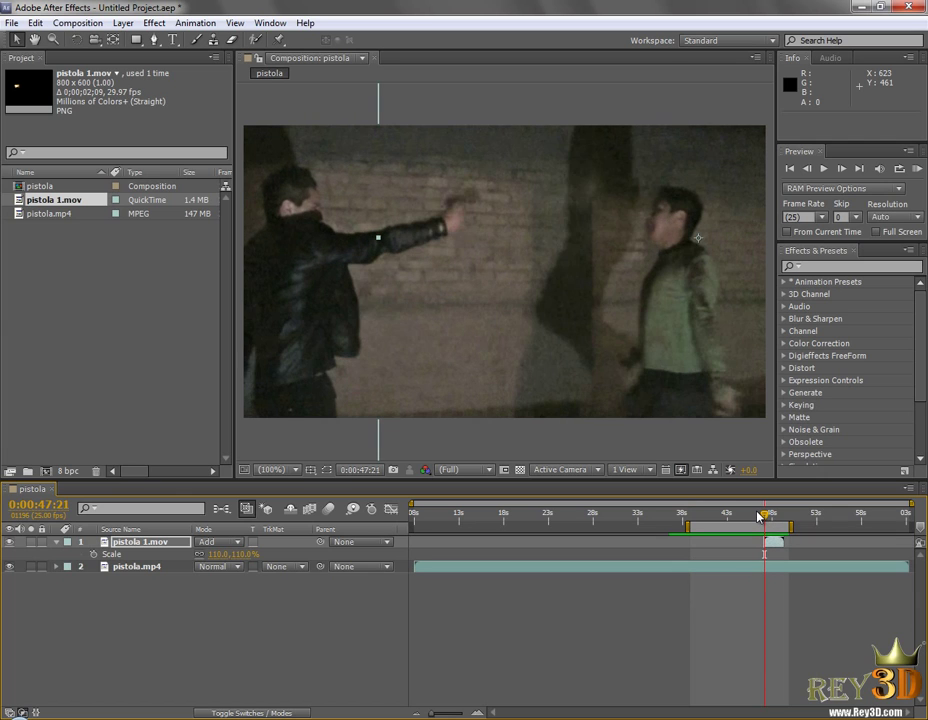
{"action": "key", "text": "Page_Down"}
{"action": "key", "text": "Page_Down"}
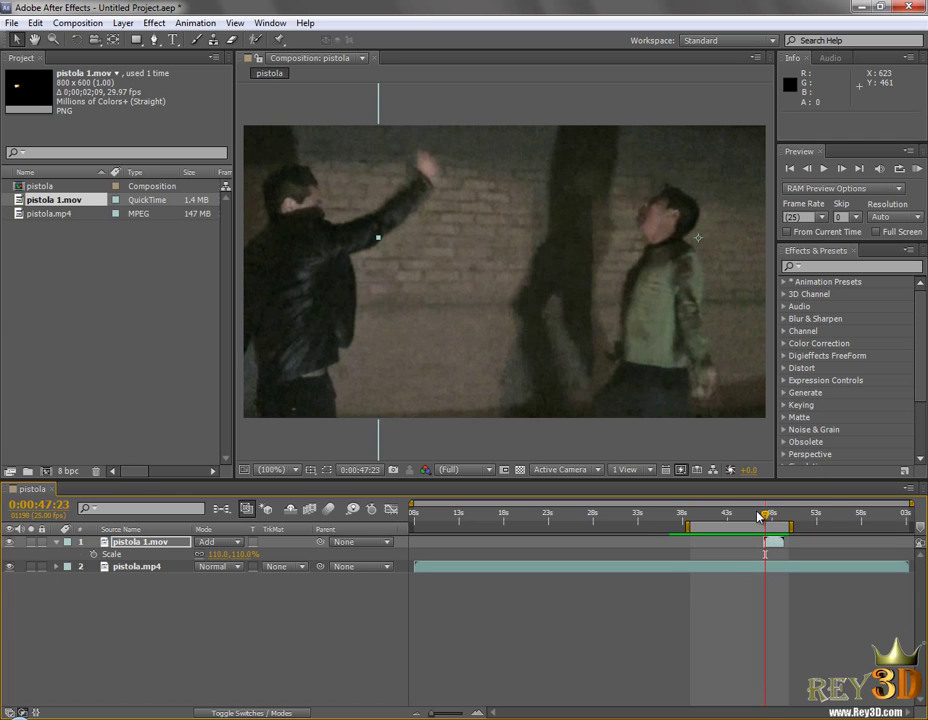
{"action": "left_click_drag", "start_coordinate": [758, 516], "coordinate": [764, 516]}
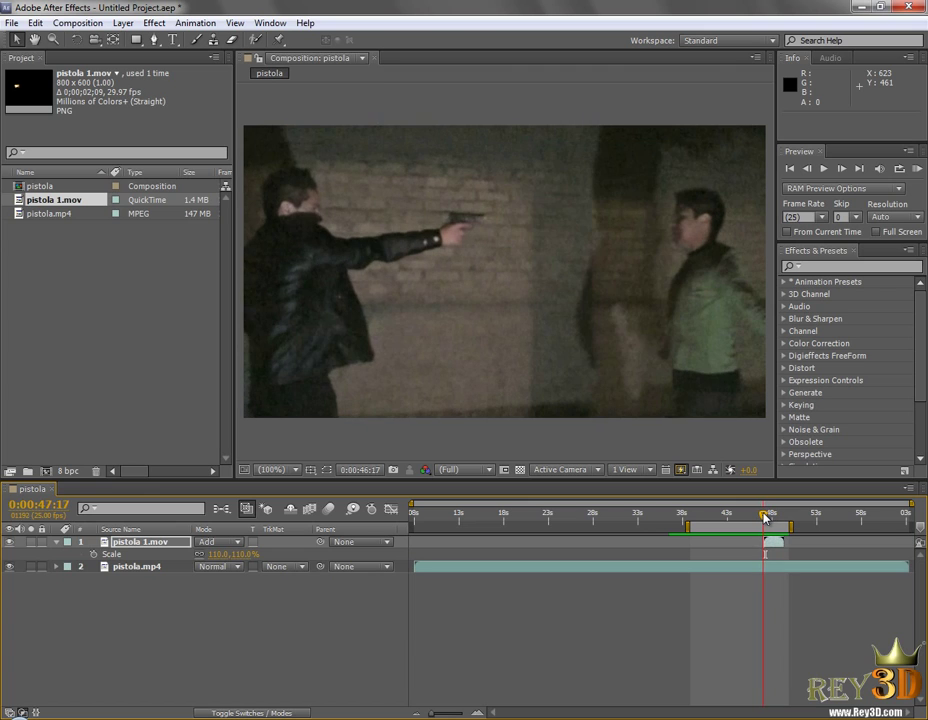
{"action": "key", "text": "Page_Down"}
{"action": "key", "text": "Page_Down"}
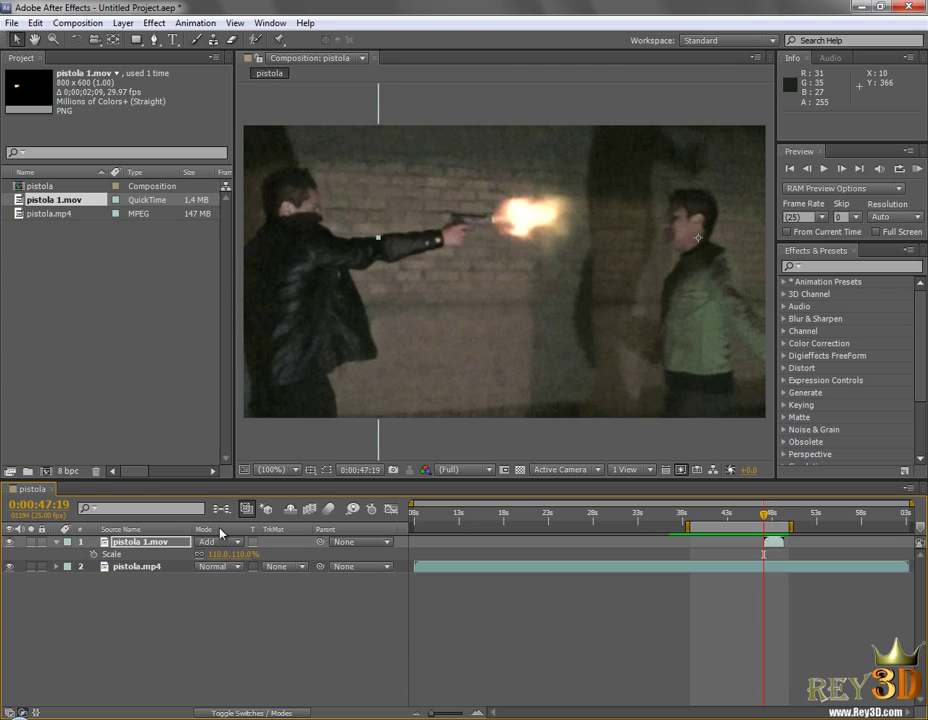
{"action": "left_click", "coordinate": [224, 545]}
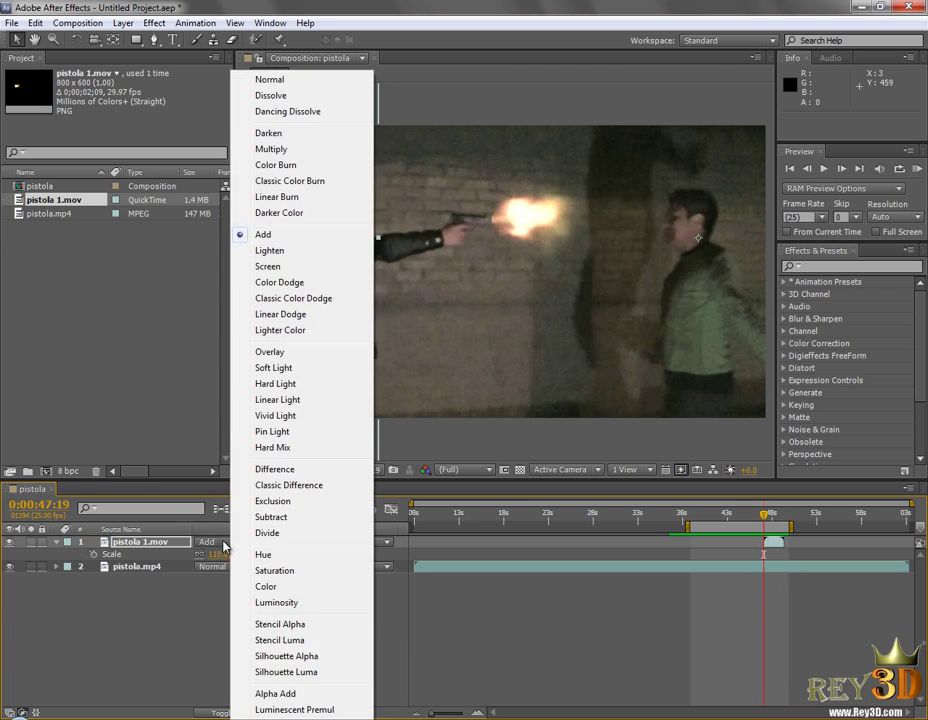
{"action": "left_click", "coordinate": [303, 80]}
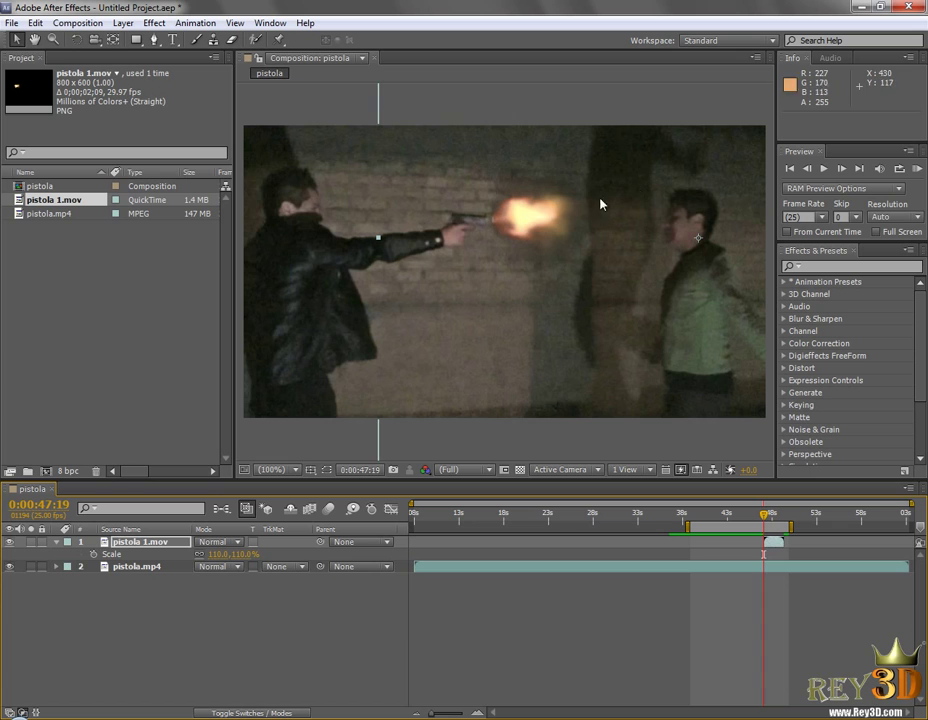
{"action": "left_click", "coordinate": [235, 541]}
{"action": "left_click", "coordinate": [300, 236]}
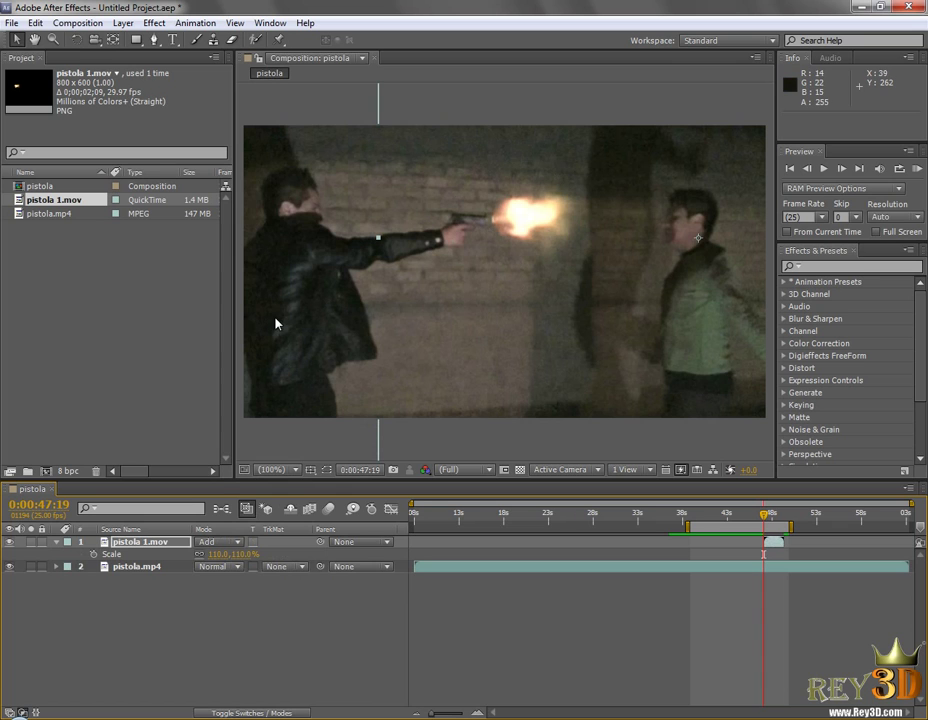
{"action": "left_click", "coordinate": [196, 543]}
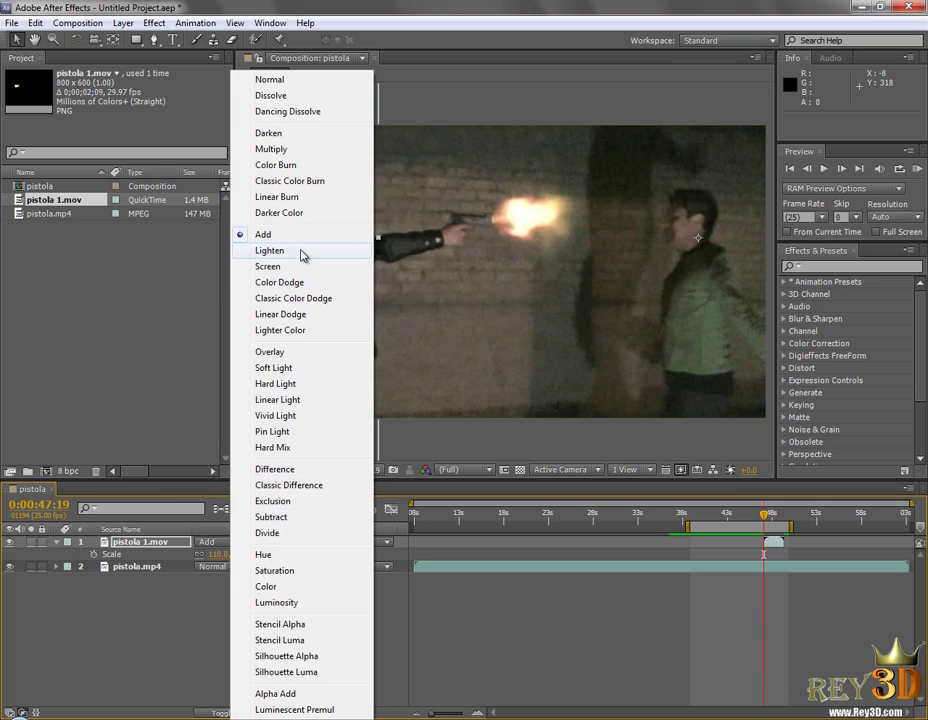
{"action": "left_click", "coordinate": [300, 251]}
{"action": "left_click", "coordinate": [221, 545]}
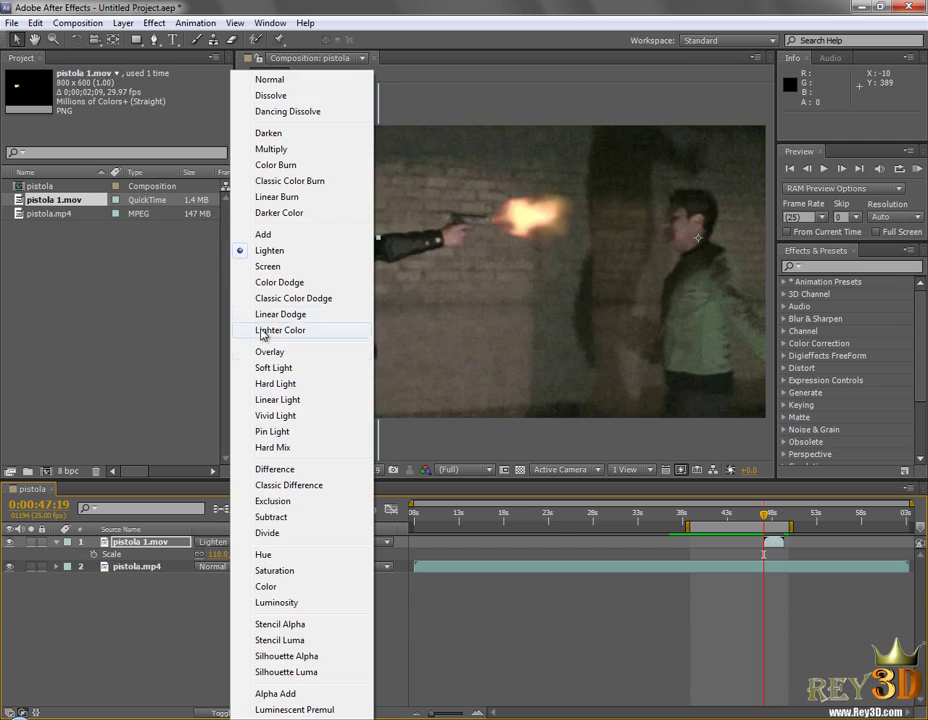
{"action": "left_click", "coordinate": [266, 265]}
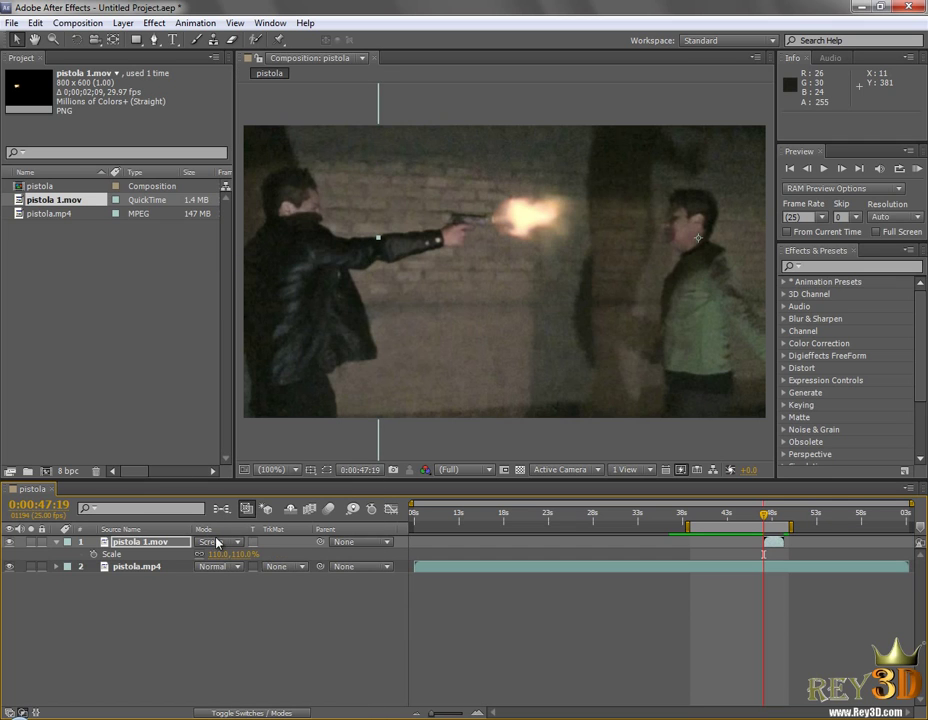
{"action": "left_click", "coordinate": [217, 542]}
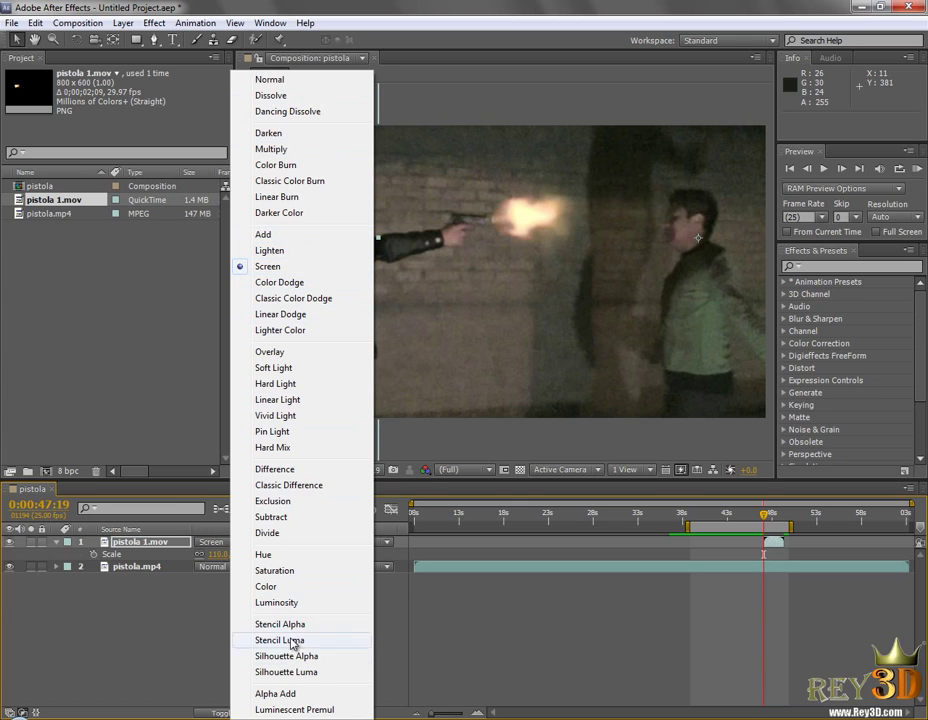
{"action": "left_click", "coordinate": [305, 241]}
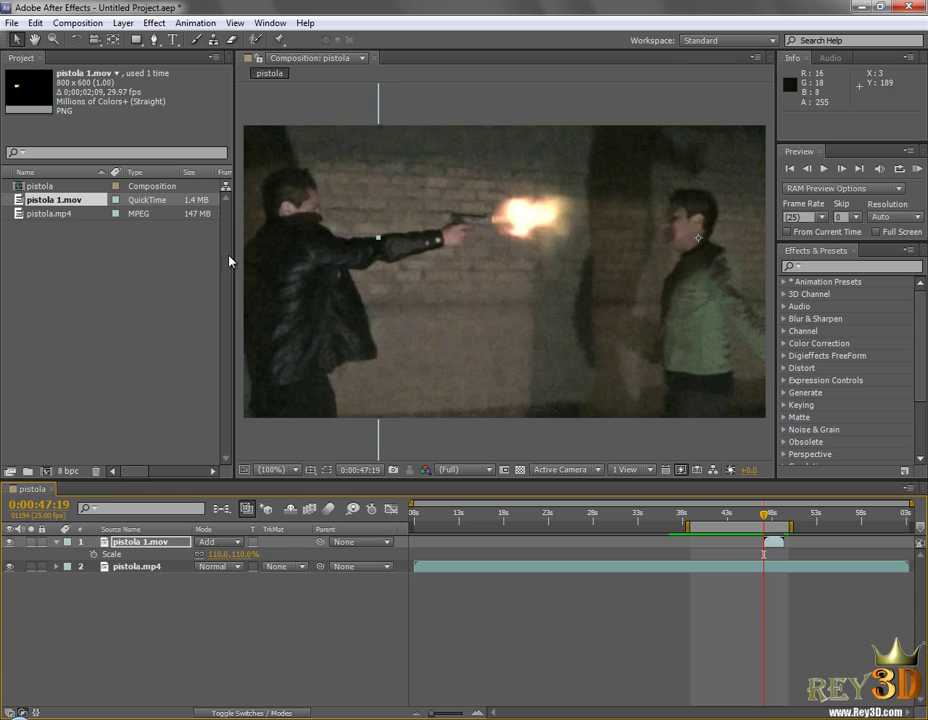
- Import chorro de sangre 1.mov from the Paquetes VFX > Sangre folder
{"action": "left_click", "coordinate": [14, 24]}
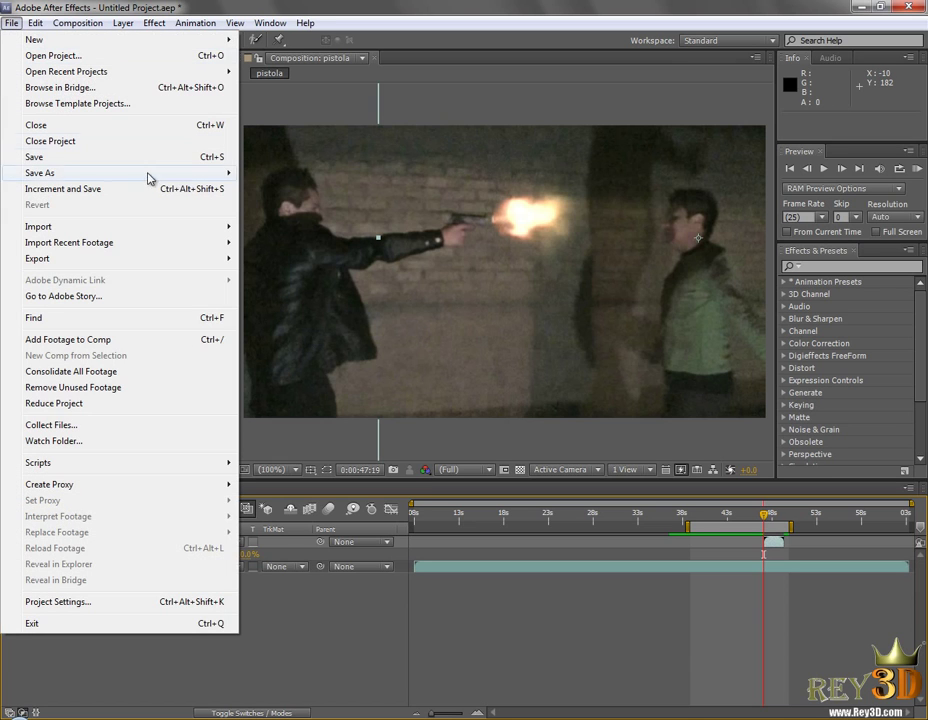
{"action": "mouse_move", "coordinate": [213, 227]}
{"action": "left_click", "coordinate": [266, 232]}
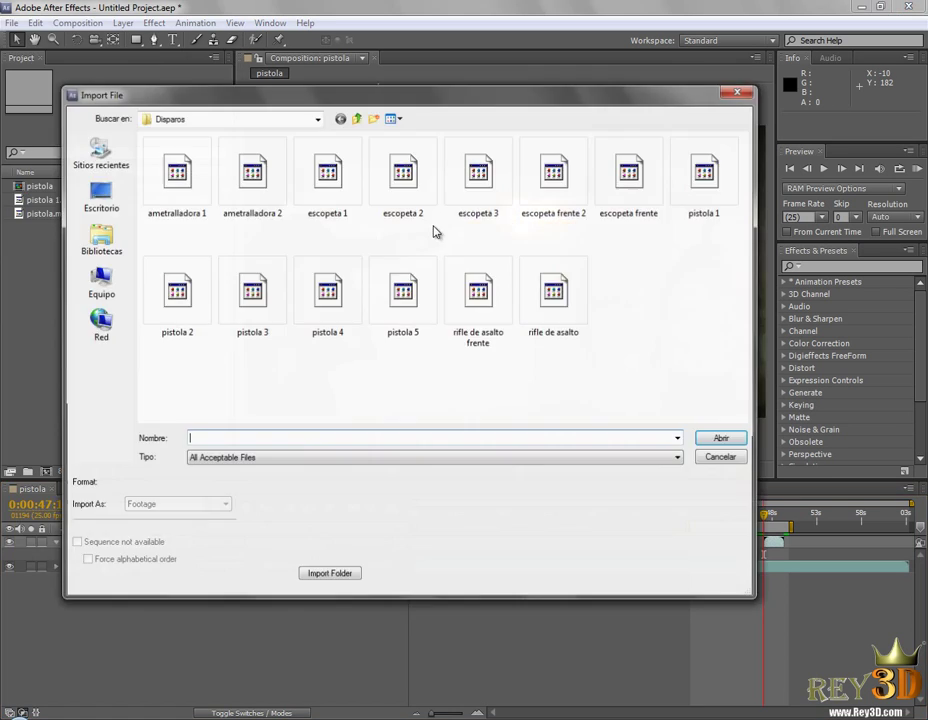
{"action": "left_click", "coordinate": [357, 116]}
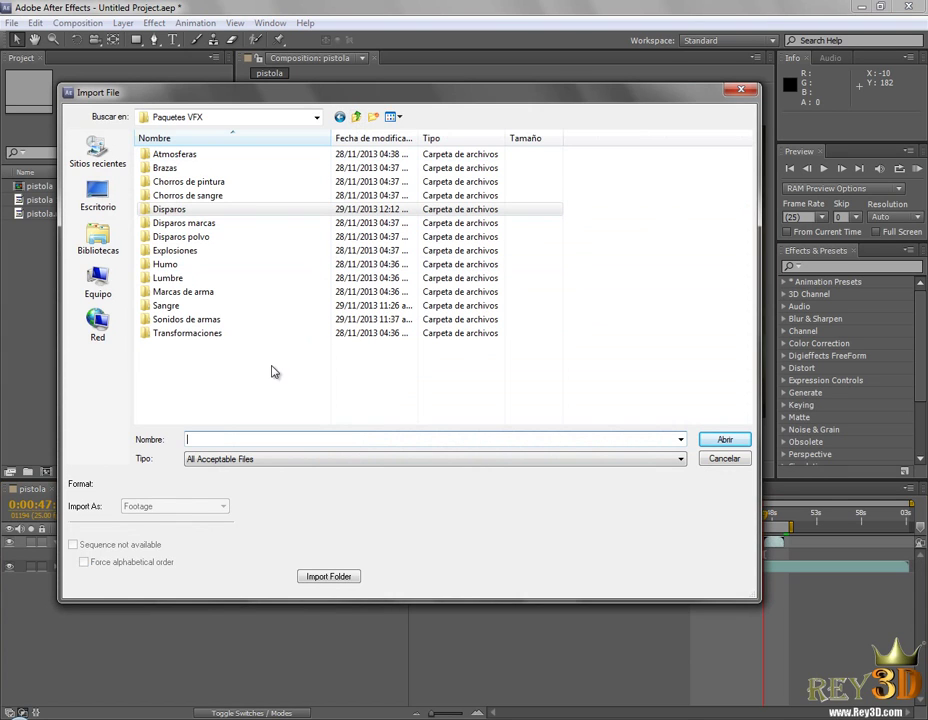
{"action": "double_click", "coordinate": [214, 306]}
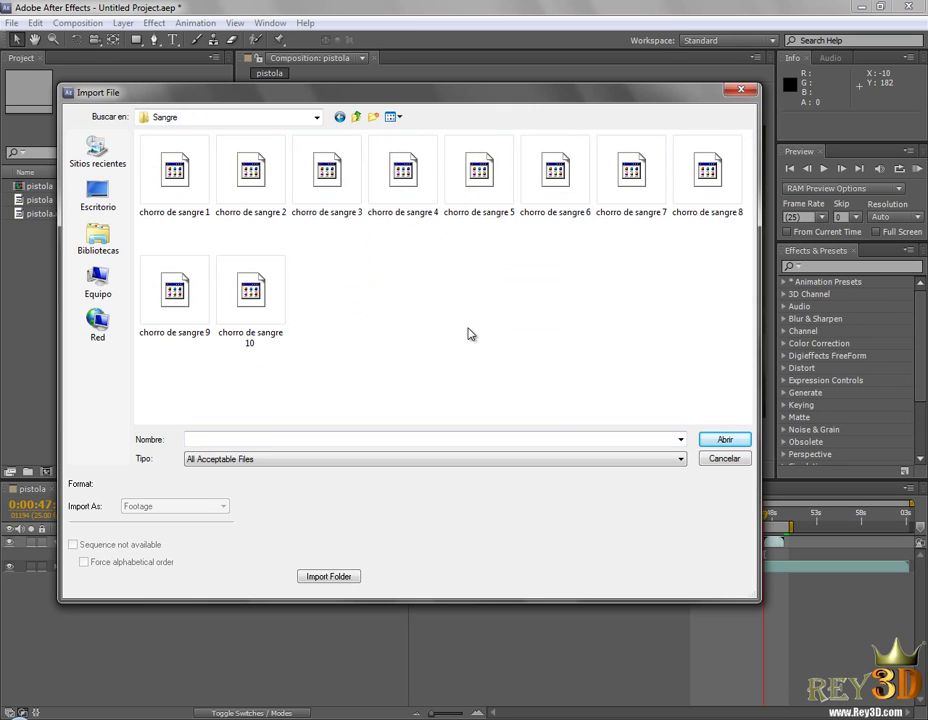
{"action": "left_click", "coordinate": [172, 166]}
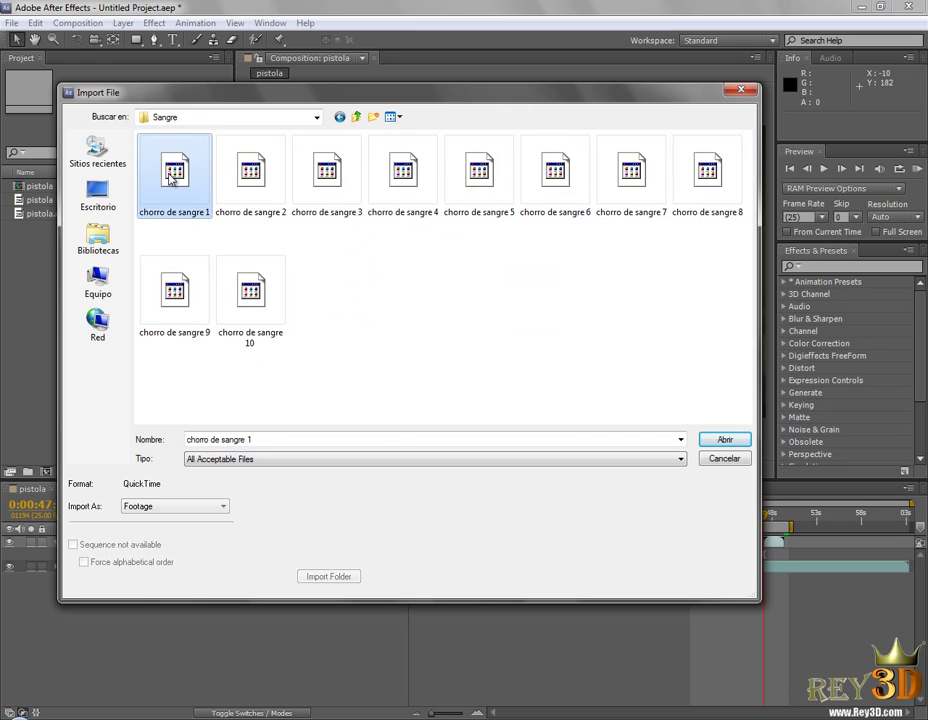
{"action": "left_click", "coordinate": [723, 441]}
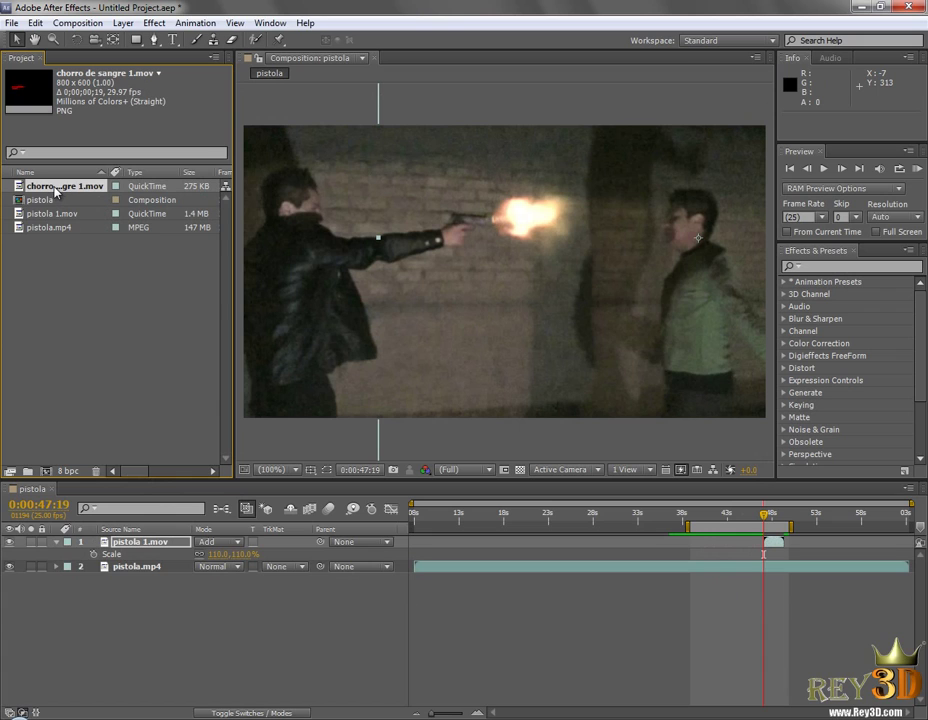
- Place chorro de sangre 1.mov above pistola 1.mov, starting at the 0:00:47:19 gunshot frame
{"action": "left_click_drag", "start_coordinate": [434, 714], "coordinate": [452, 716]}
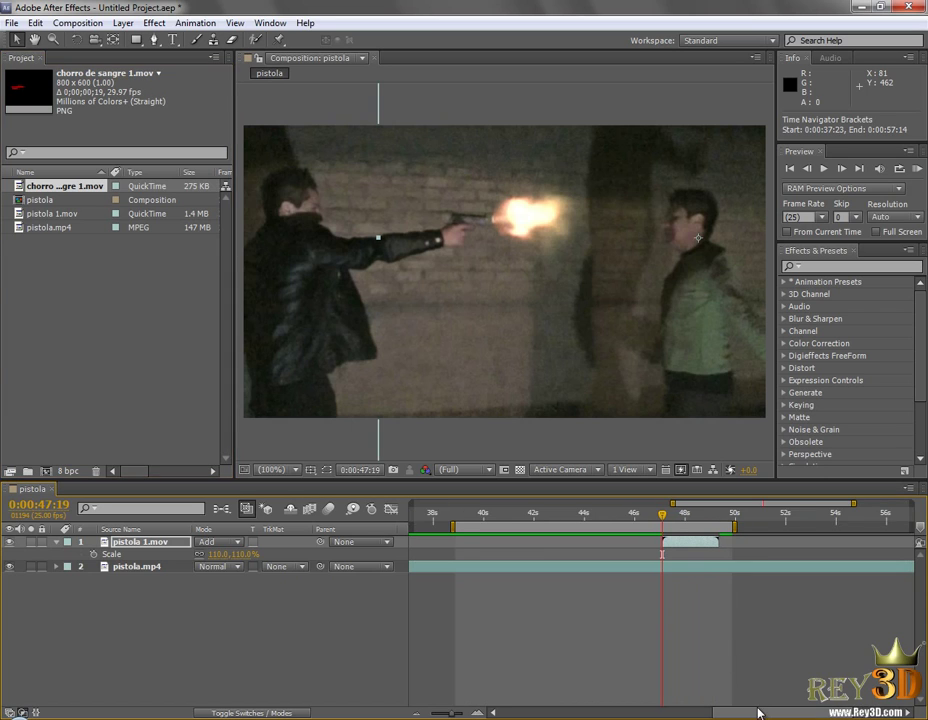
{"action": "left_click_drag", "start_coordinate": [758, 713], "coordinate": [745, 713]}
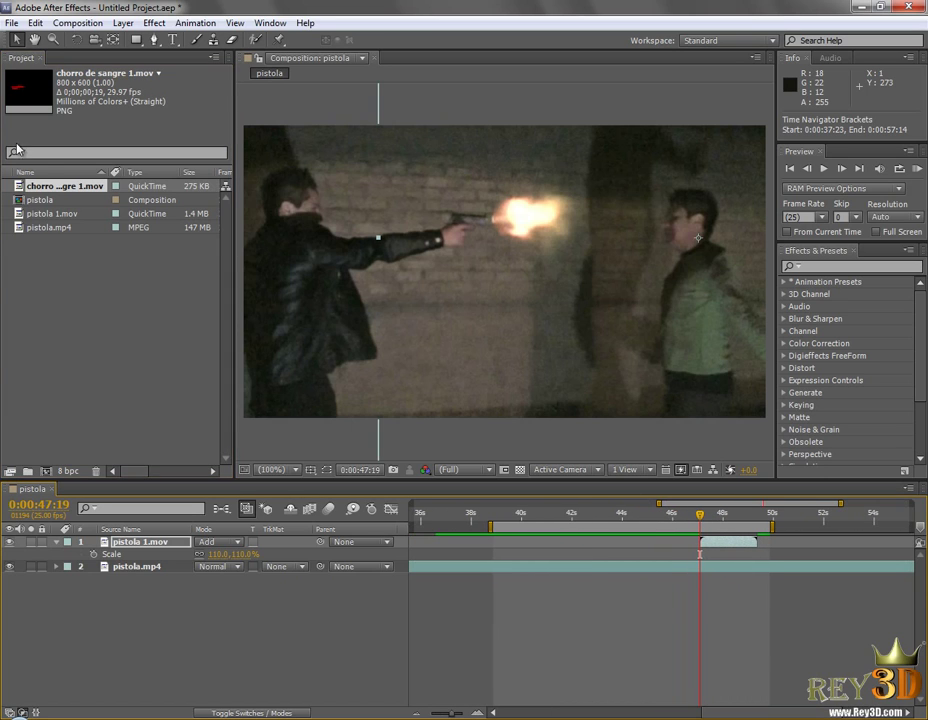
{"action": "mouse_move", "coordinate": [47, 190]}
{"action": "left_mouse_down"}
{"action": "mouse_move", "coordinate": [325, 544]}
{"action": "mouse_move", "coordinate": [897, 543]}
{"action": "left_mouse_up"}
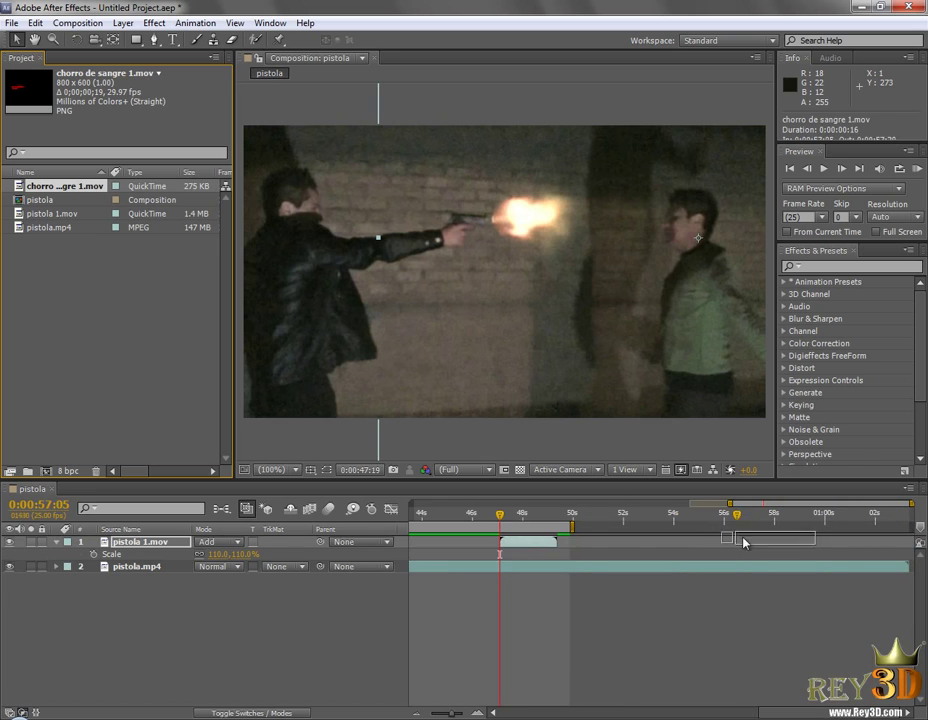
{"action": "left_click_drag", "start_coordinate": [897, 543], "coordinate": [501, 545]}
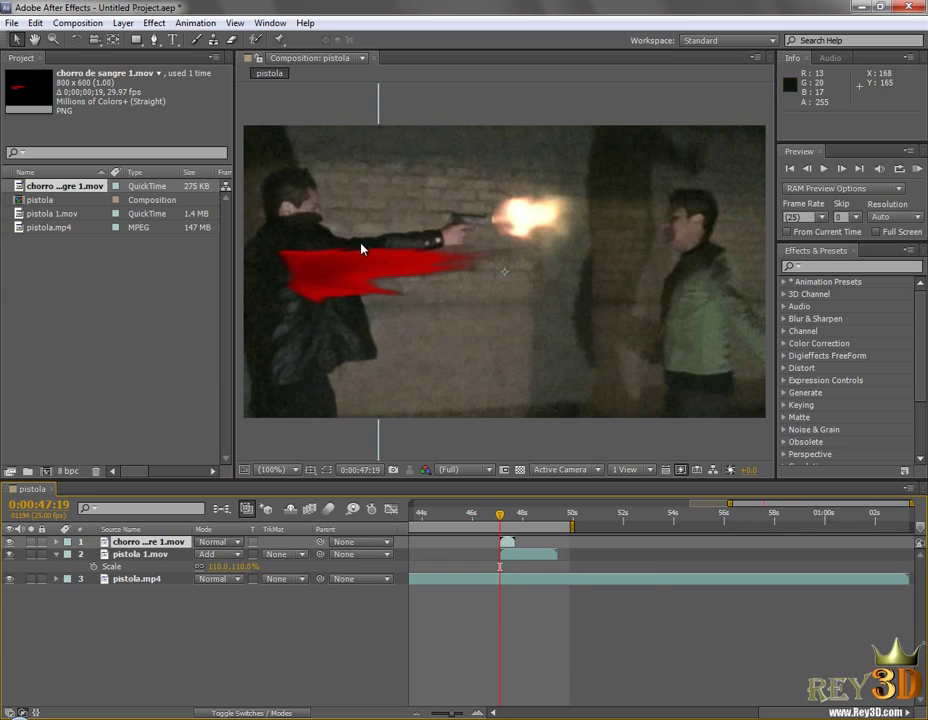
- Scale the chorro de sangre 1.mov layer to 20%, move it beside the victim's face, and preview
{"action": "left_click", "coordinate": [138, 545]}
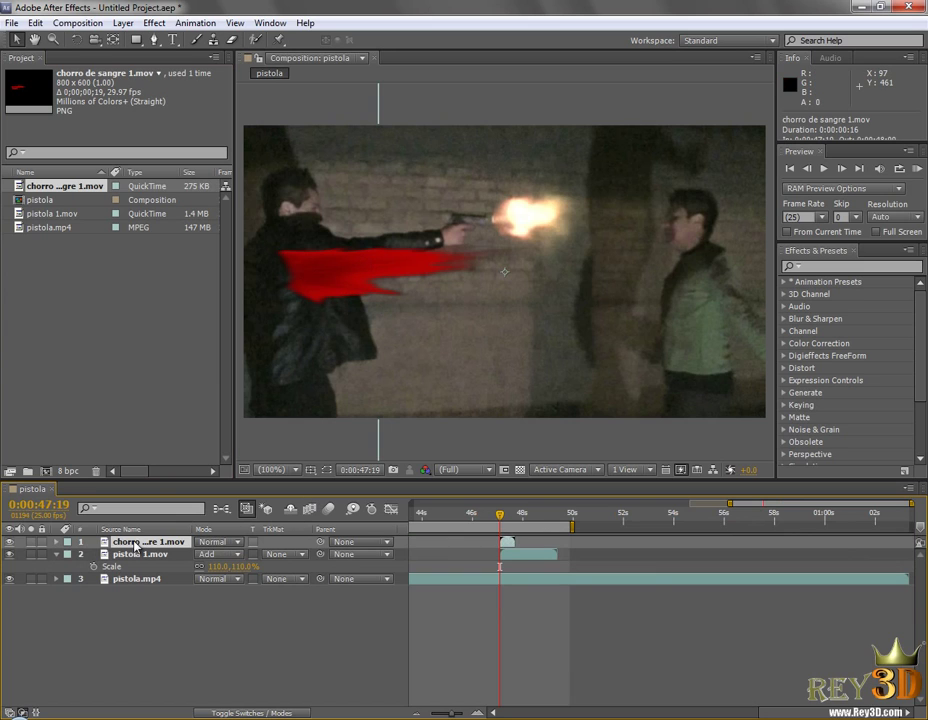
{"action": "key", "text": "s"}
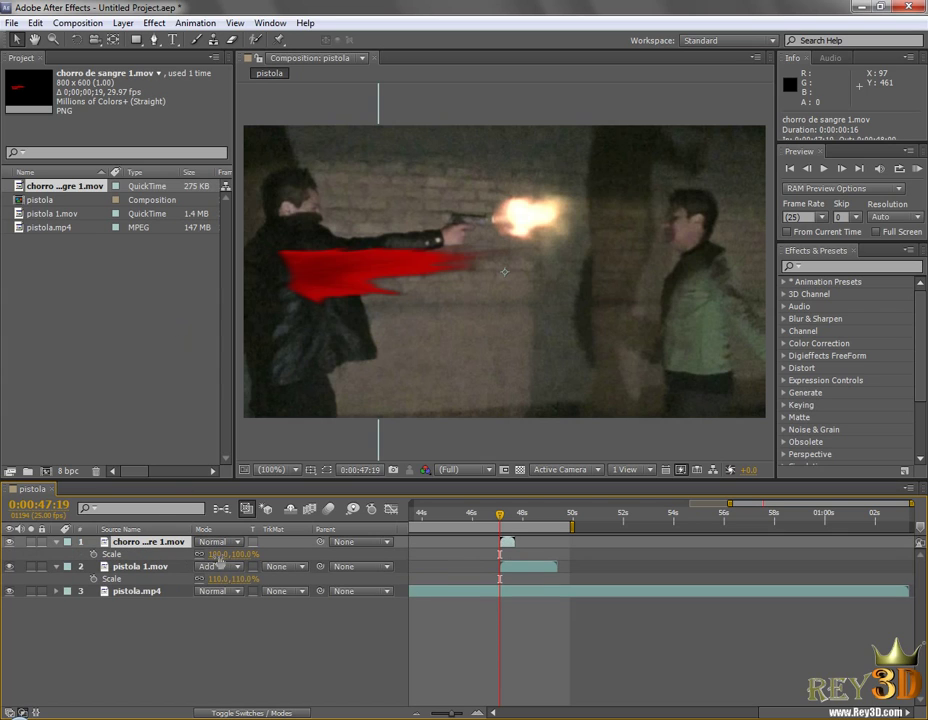
{"action": "left_click_drag", "start_coordinate": [216, 554], "coordinate": [176, 554]}
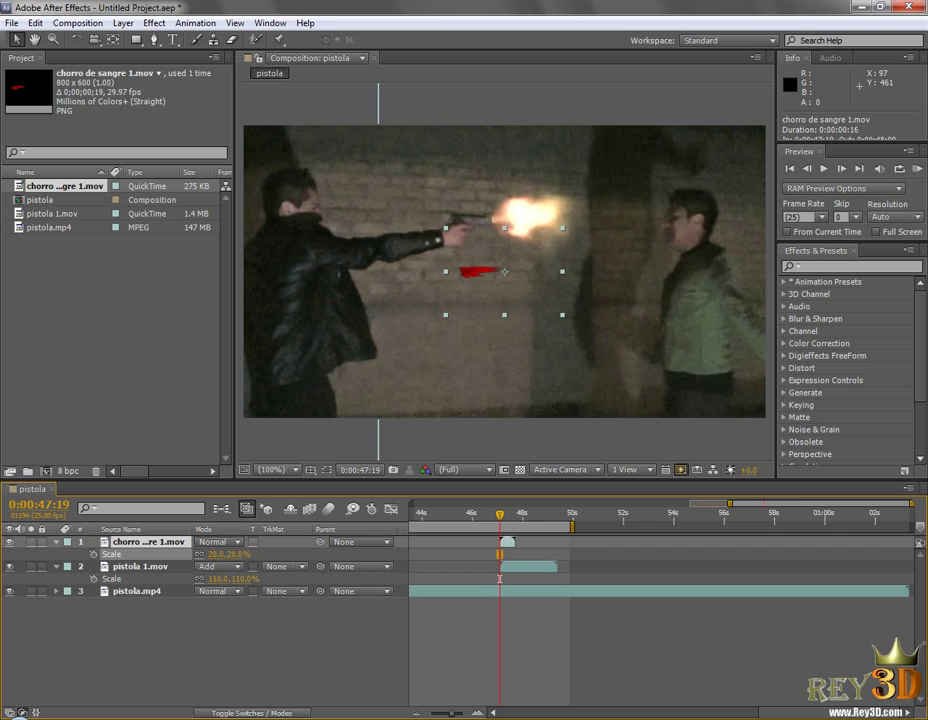
{"action": "left_click_drag", "start_coordinate": [482, 270], "coordinate": [643, 219]}
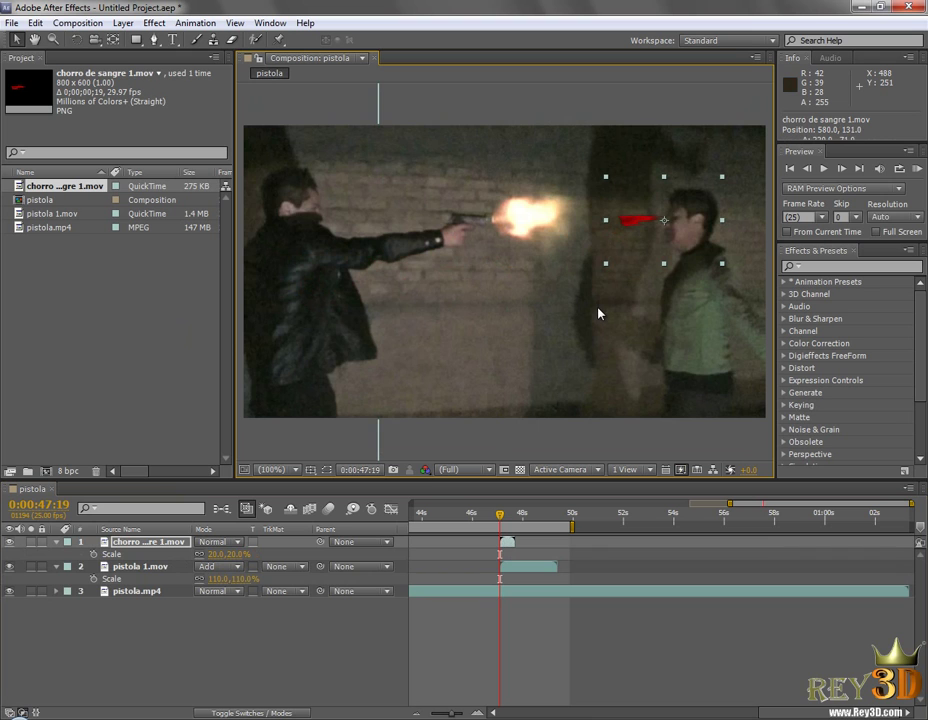
{"action": "key", "text": "KP_0"}
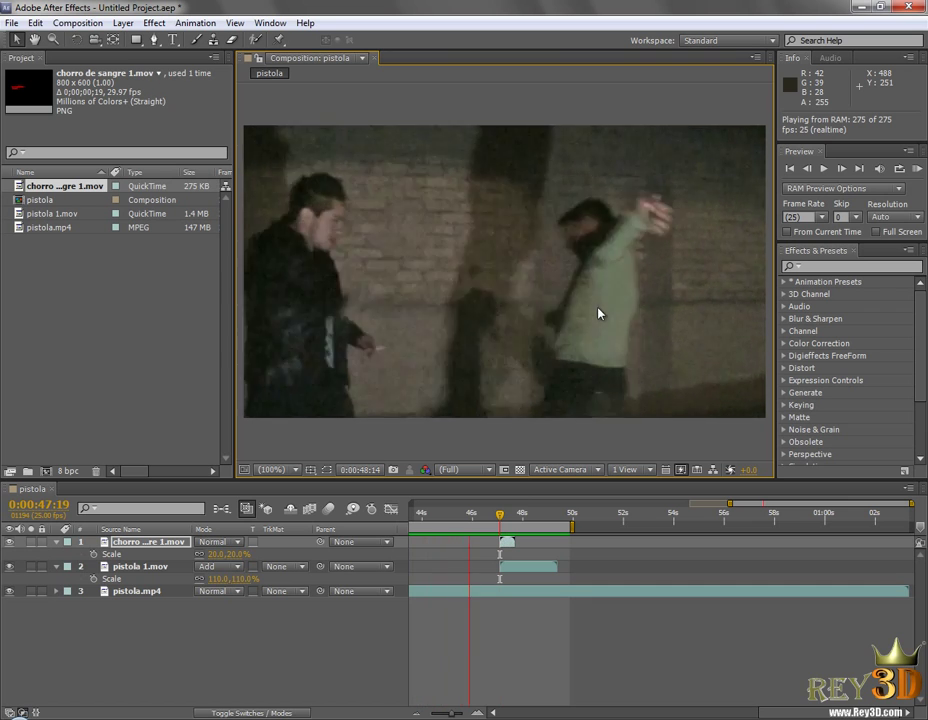
{"action": "key", "text": "space"}
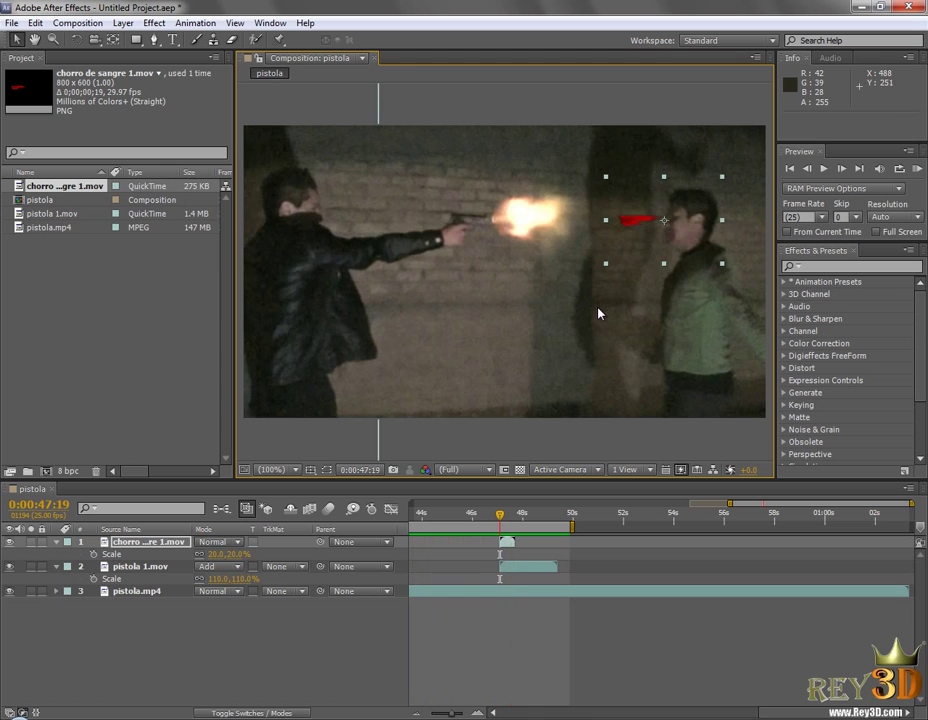
- Mirror the blood spurt with -36% scale, move it left, and preview
{"action": "left_click_drag", "start_coordinate": [502, 520], "coordinate": [501, 520]}
{"action": "mouse_move", "coordinate": [213, 561]}
{"action": "left_mouse_down"}
{"action": "mouse_move", "coordinate": [518, 563]}
{"action": "mouse_move", "coordinate": [499, 522]}
{"action": "left_mouse_up"}
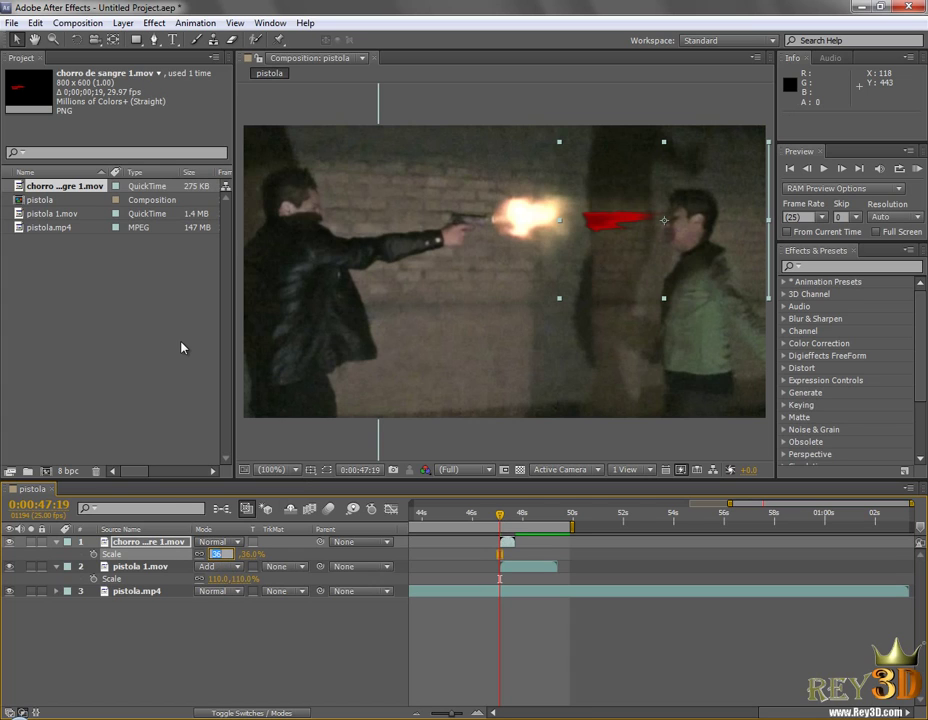
{"action": "key", "text": "Return"}
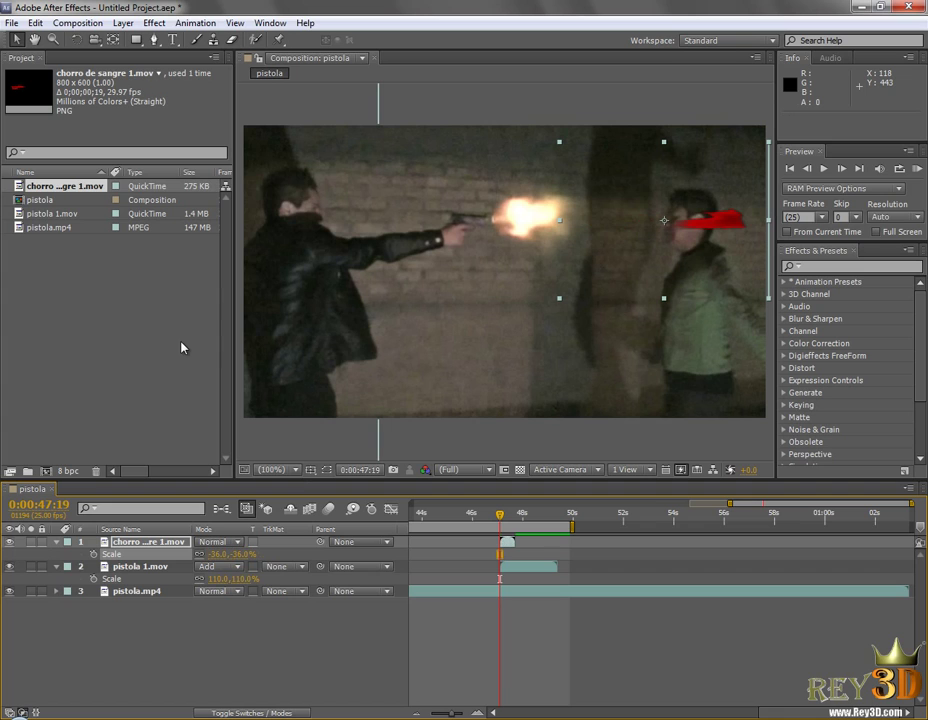
{"action": "mouse_move", "coordinate": [713, 224]}
{"action": "left_mouse_down"}
{"action": "mouse_move", "coordinate": [630, 226]}
{"action": "mouse_move", "coordinate": [630, 234]}
{"action": "left_mouse_up"}
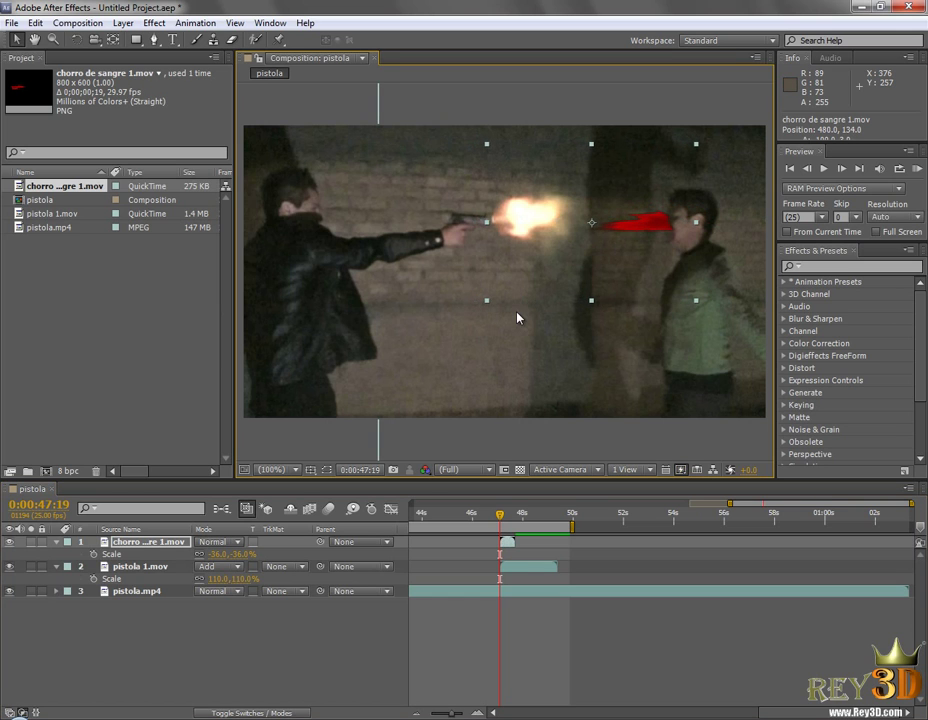
{"action": "key", "text": "KP_0"}
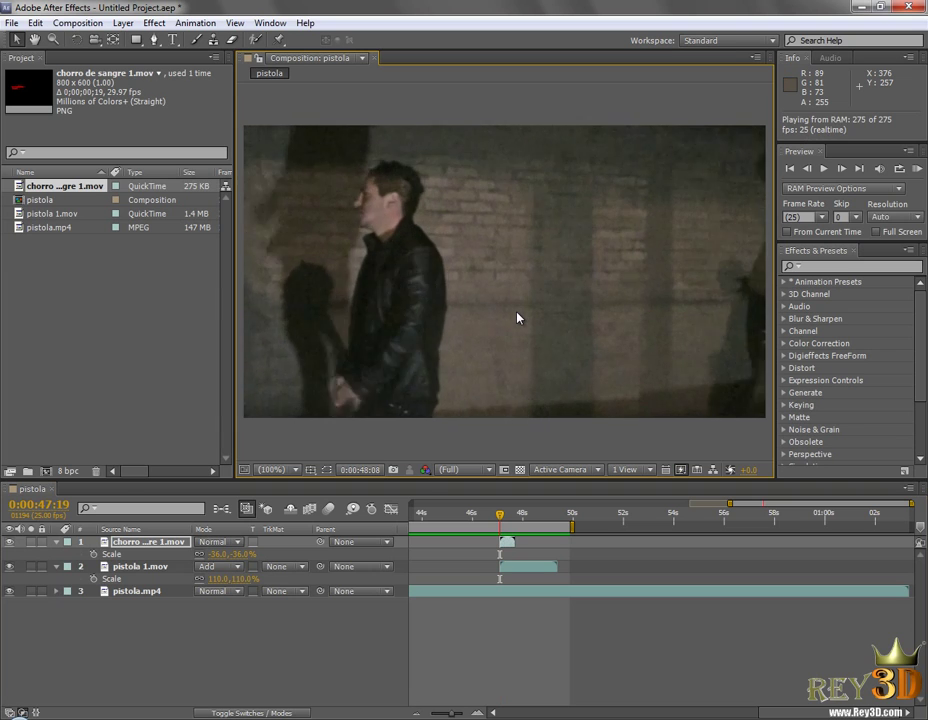
{"action": "key", "text": "space"}
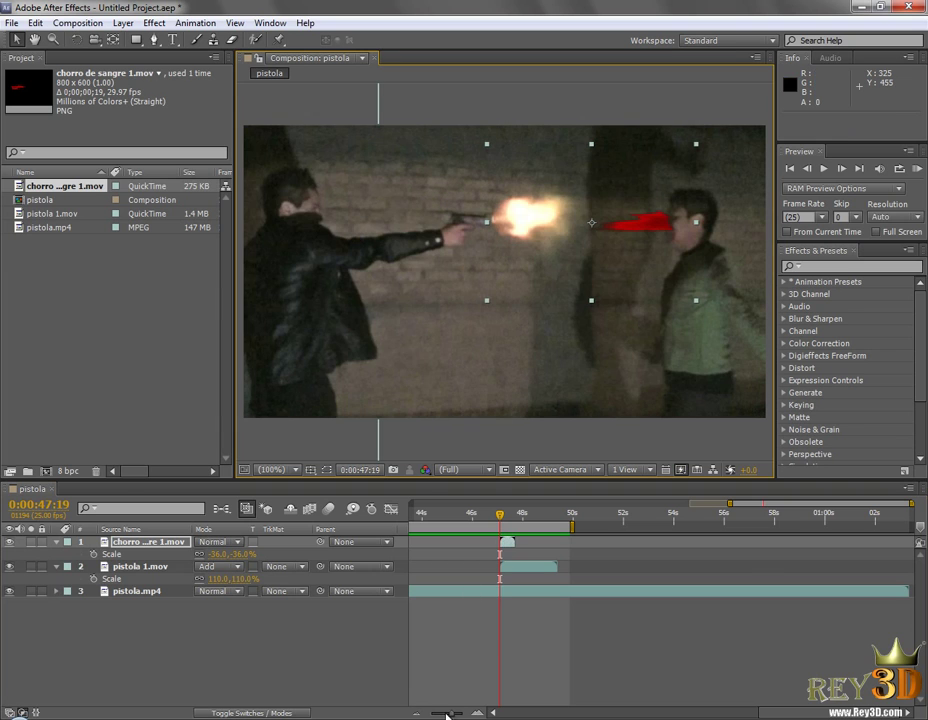
- Start the work area at 0:00:40:15 and preview from there
{"action": "mouse_move", "coordinate": [730, 503]}
{"action": "left_mouse_down"}
{"action": "mouse_move", "coordinate": [540, 532]}
{"action": "mouse_move", "coordinate": [577, 517]}
{"action": "mouse_move", "coordinate": [566, 517]}
{"action": "left_mouse_up"}
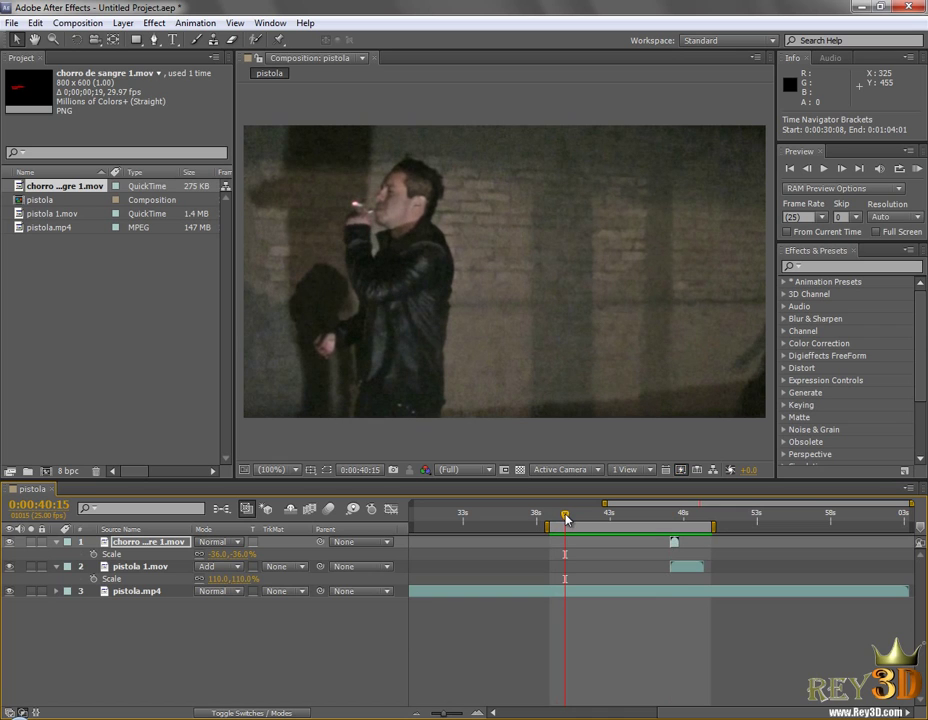
{"action": "key", "text": "b"}
{"action": "key", "text": "KP_0"}
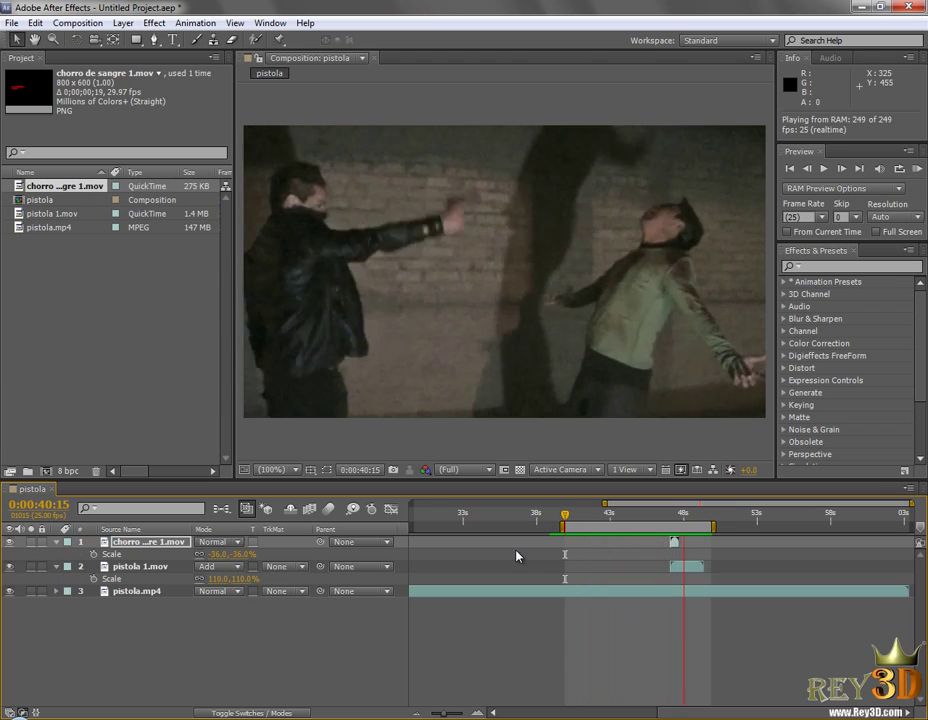
- Adjust the mirrored blood spurt to -30% scale at the gunshot frame and nudge it right
{"action": "left_click", "coordinate": [672, 517]}
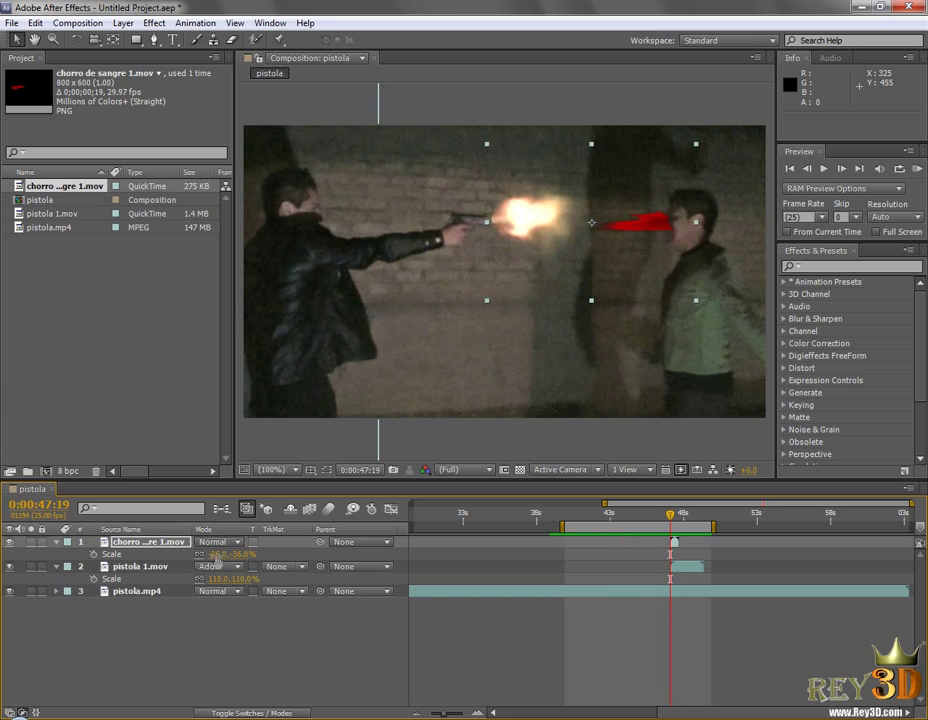
{"action": "left_click_drag", "start_coordinate": [214, 554], "coordinate": [221, 554]}
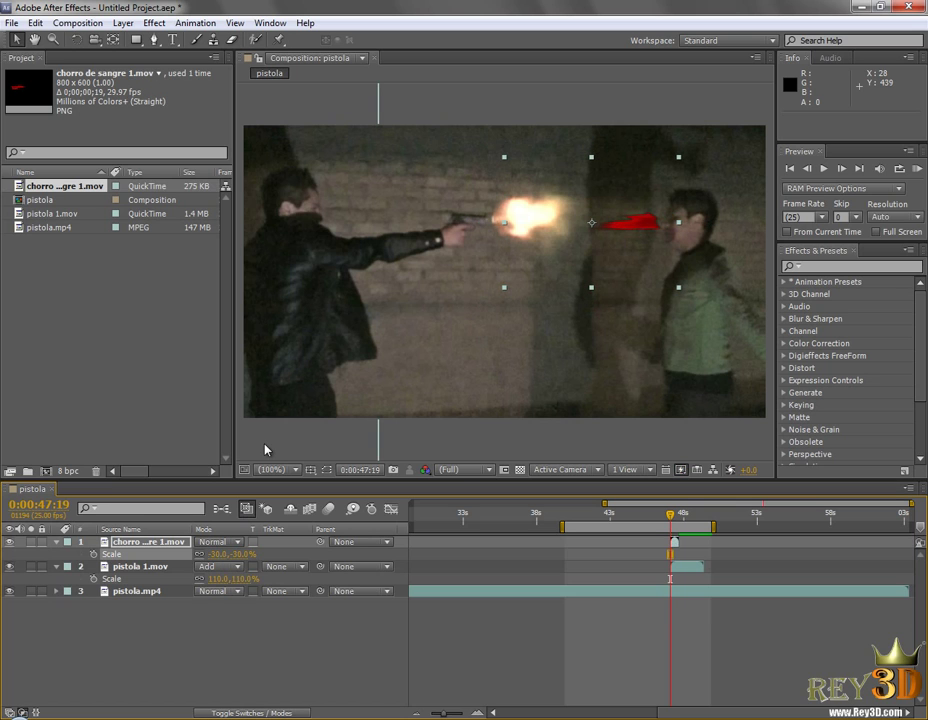
{"action": "key", "text": "KP_0"}
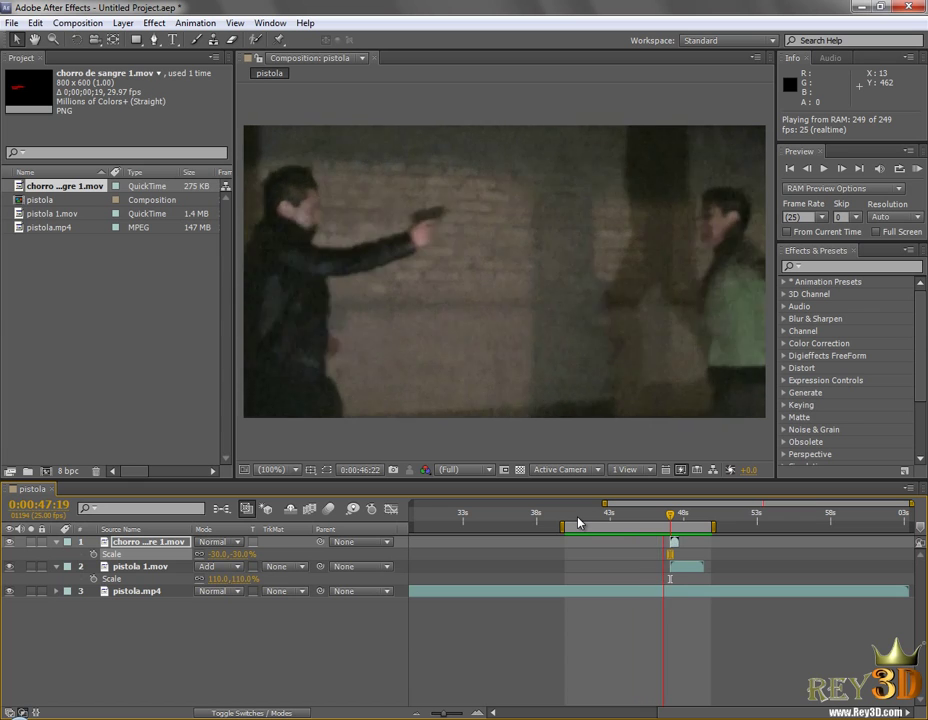
{"action": "key", "text": "KP_0"}
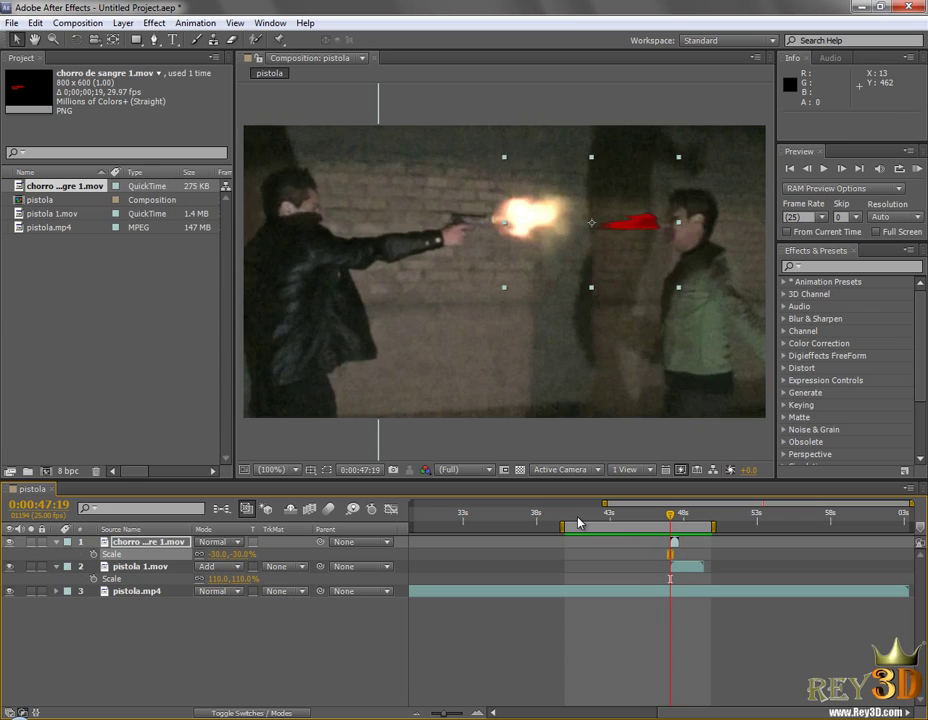
{"action": "key", "text": "KP_0"}
{"action": "key", "text": "KP_0"}
{"action": "key", "text": "KP_0"}
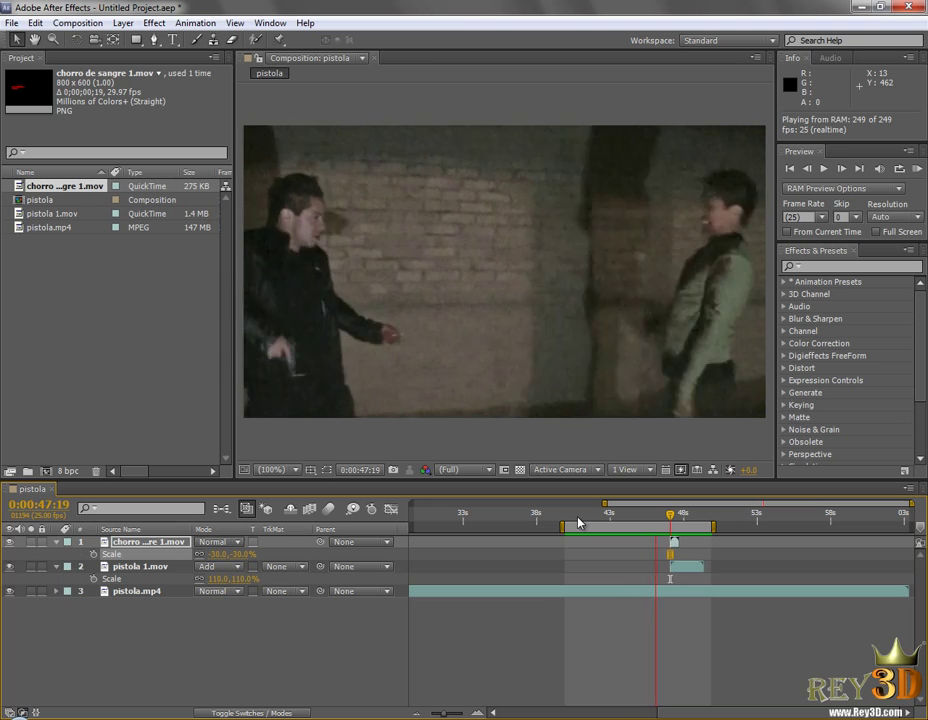
{"action": "key", "text": "space"}
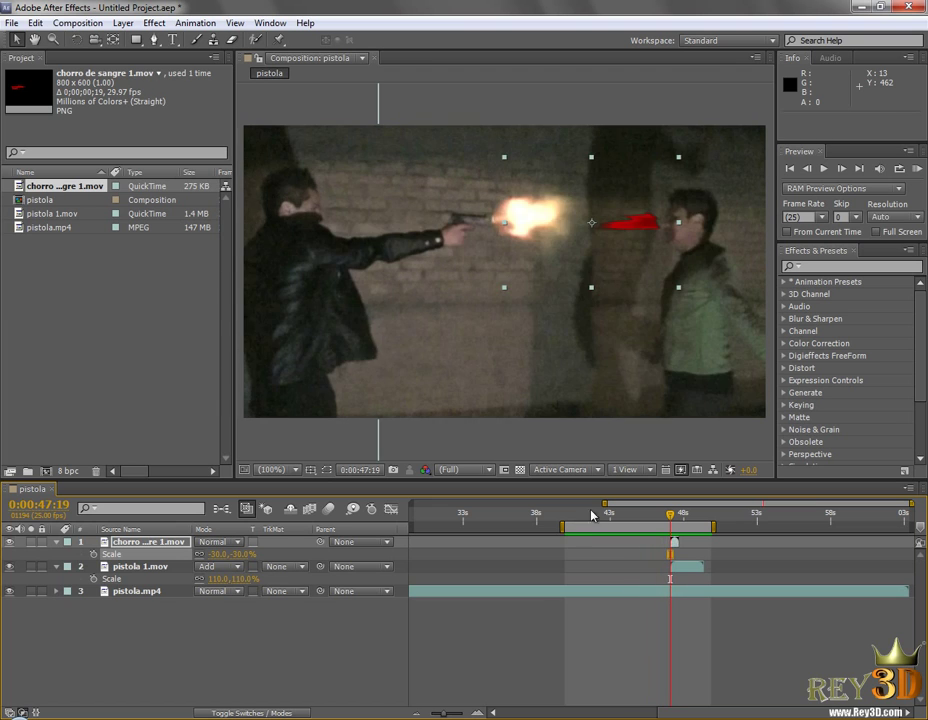
{"action": "left_click_drag", "start_coordinate": [640, 226], "coordinate": [650, 224]}
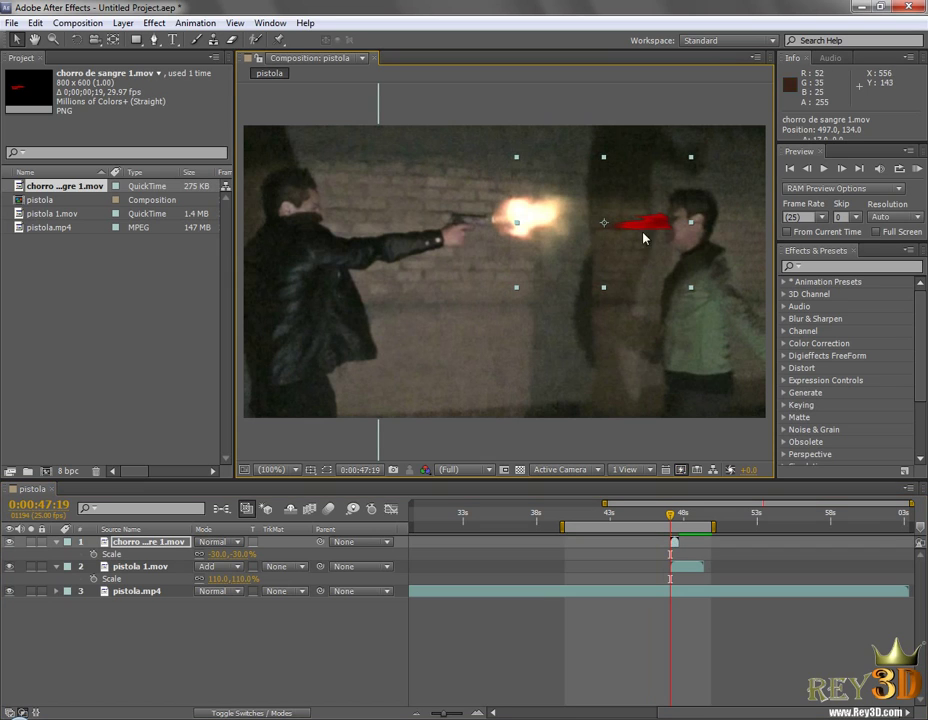
- Switch the blood layer's blending from Add to Overlay and RAM-preview the result
{"action": "left_click", "coordinate": [222, 543]}
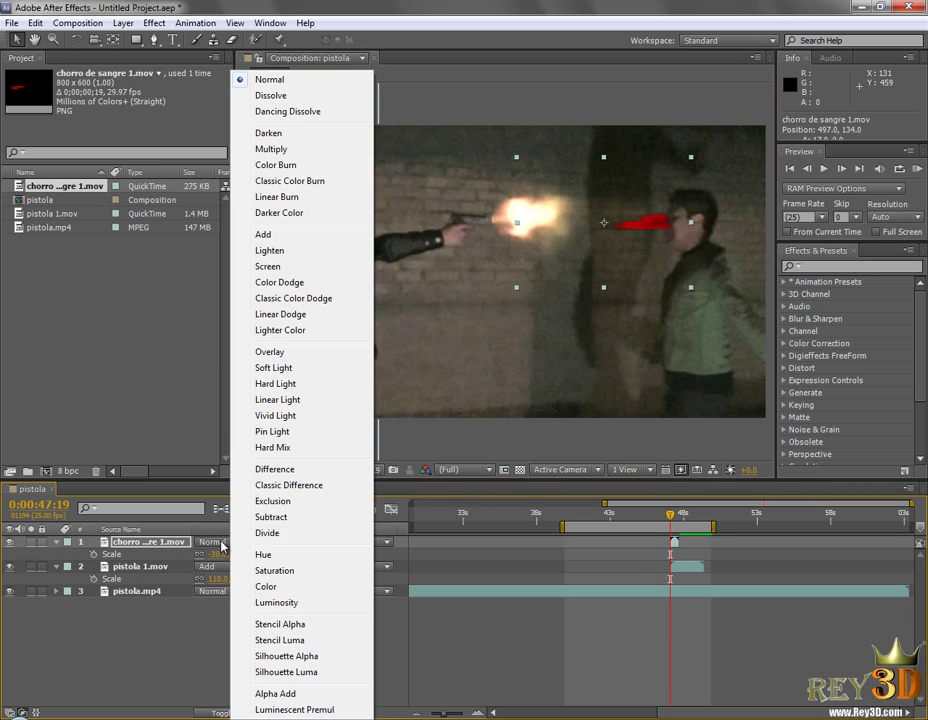
{"action": "left_click", "coordinate": [306, 236]}
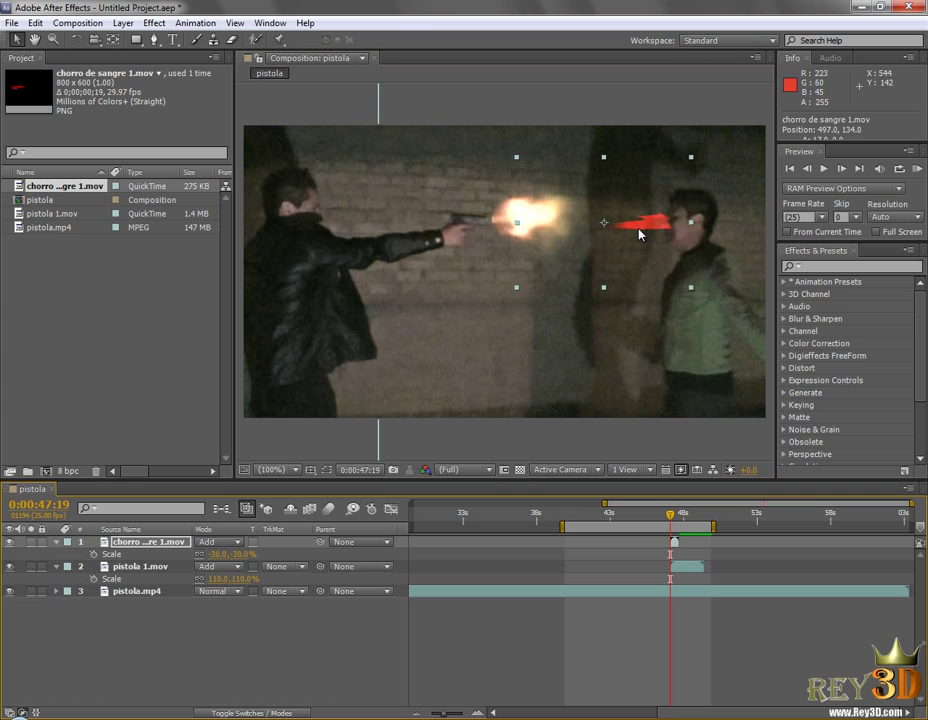
{"action": "left_click", "coordinate": [220, 543]}
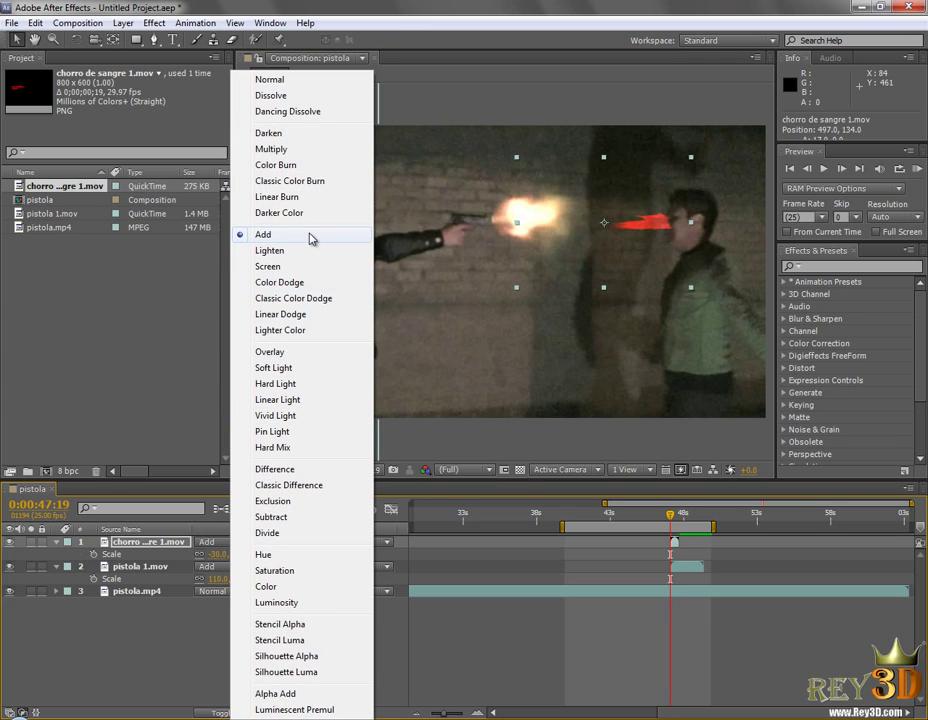
{"action": "left_click", "coordinate": [301, 360]}
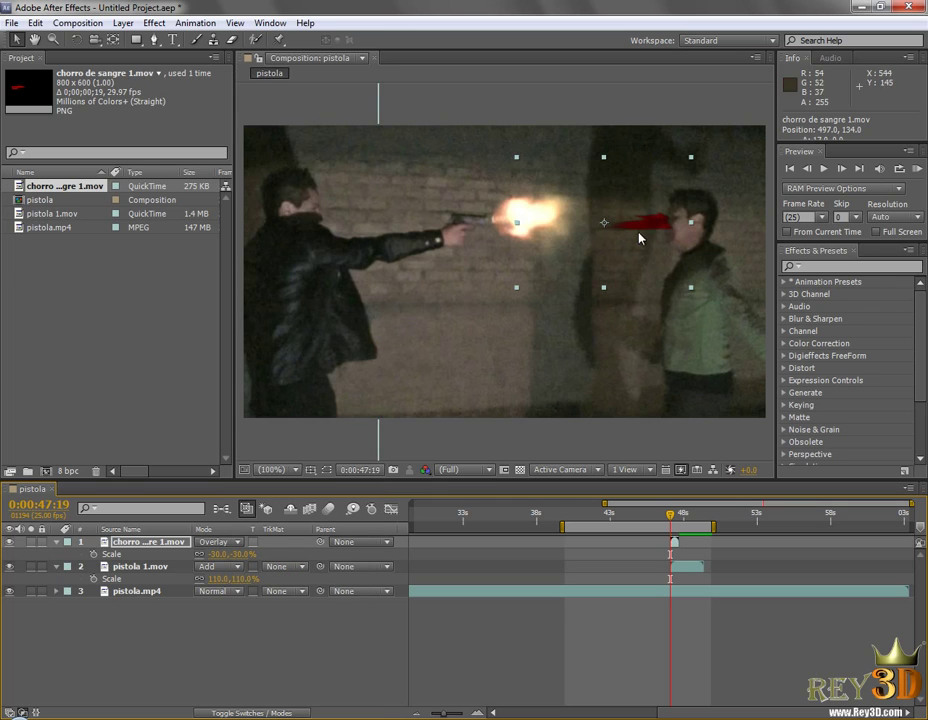
{"action": "key", "text": "KP_0"}
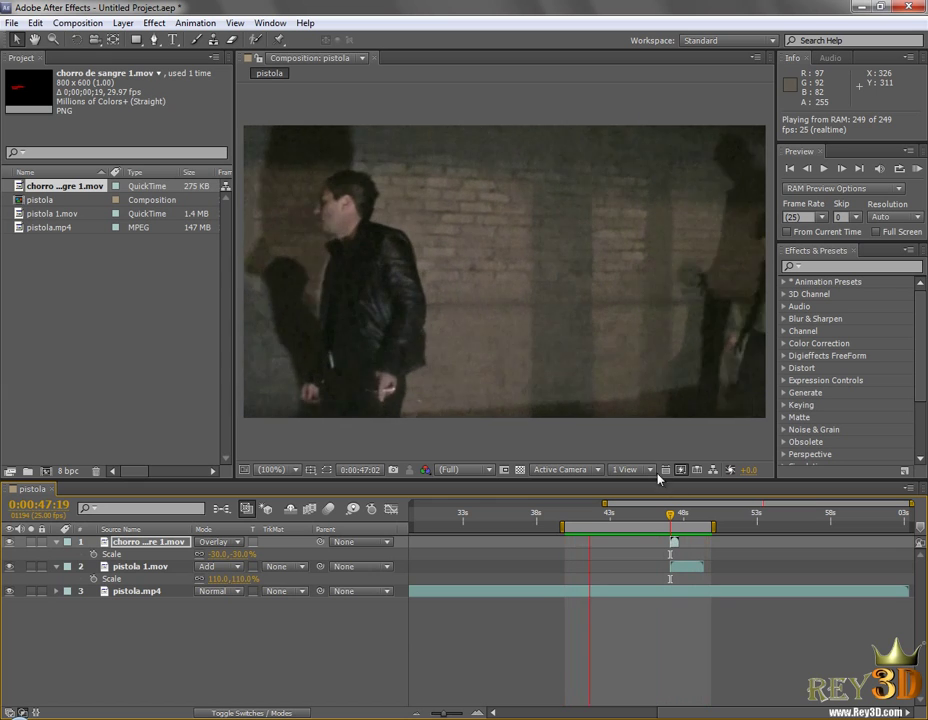
{"action": "left_click_drag", "start_coordinate": [647, 525], "coordinate": [670, 522]}
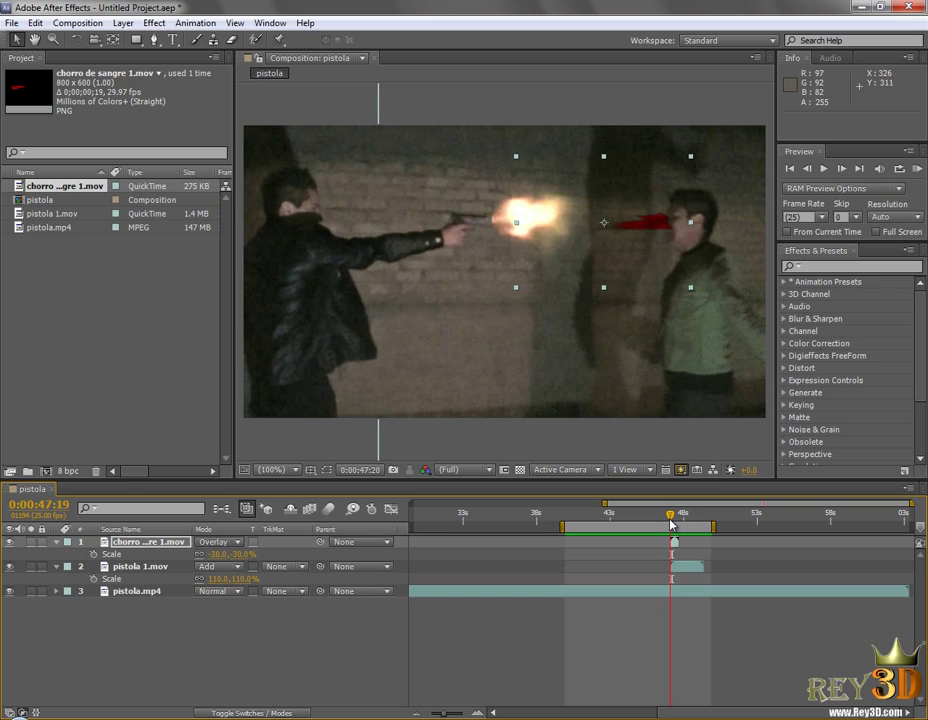
{"action": "left_click_drag", "start_coordinate": [670, 522], "coordinate": [669, 522]}
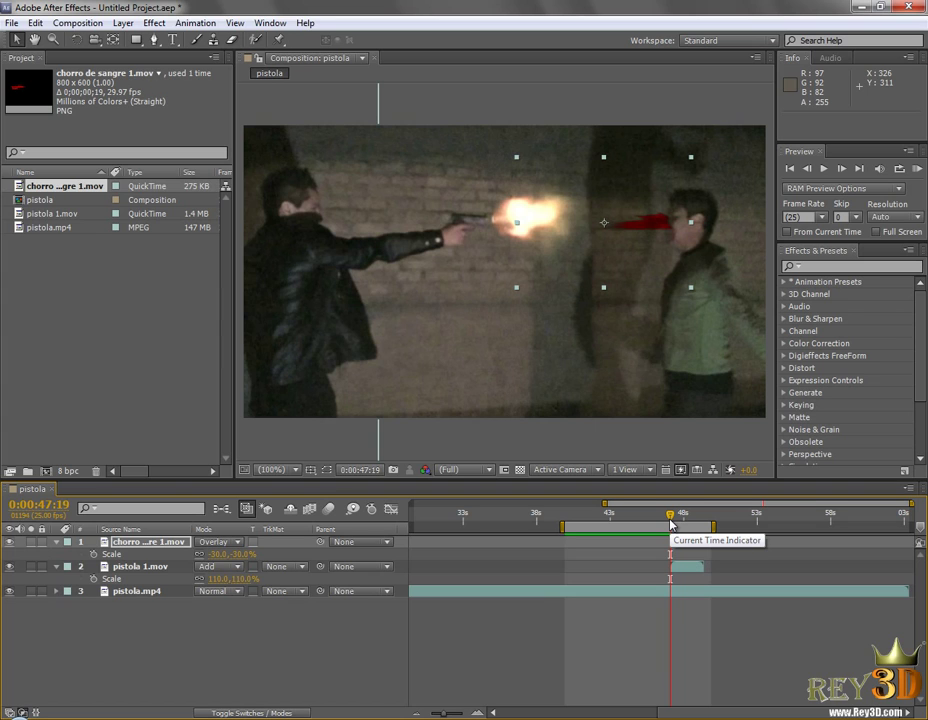
{"action": "left_click", "coordinate": [670, 522]}
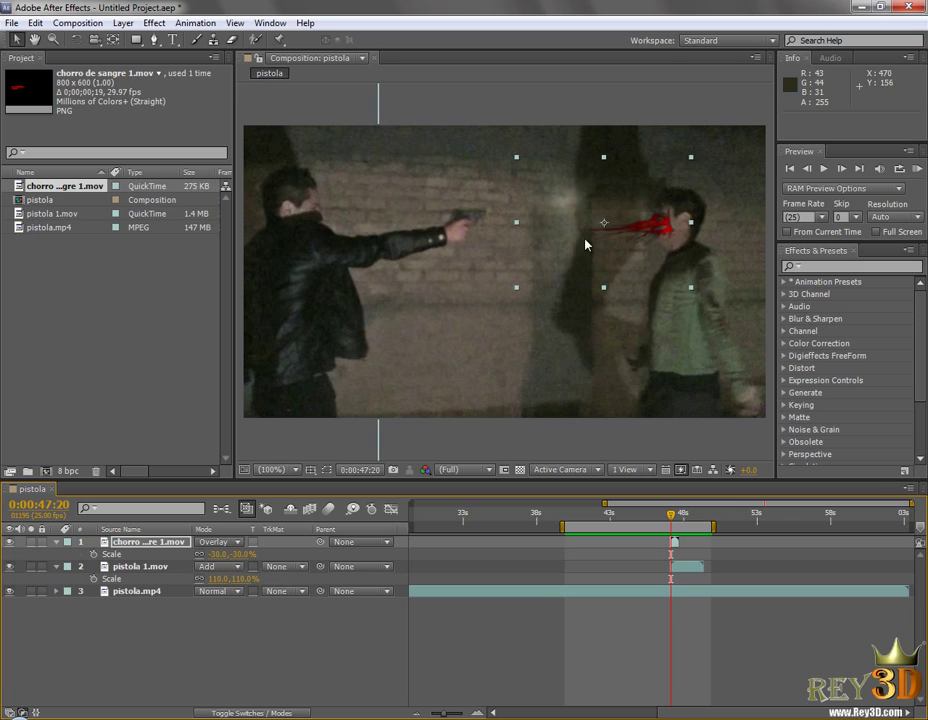
{"action": "key", "text": "Page_Down"}
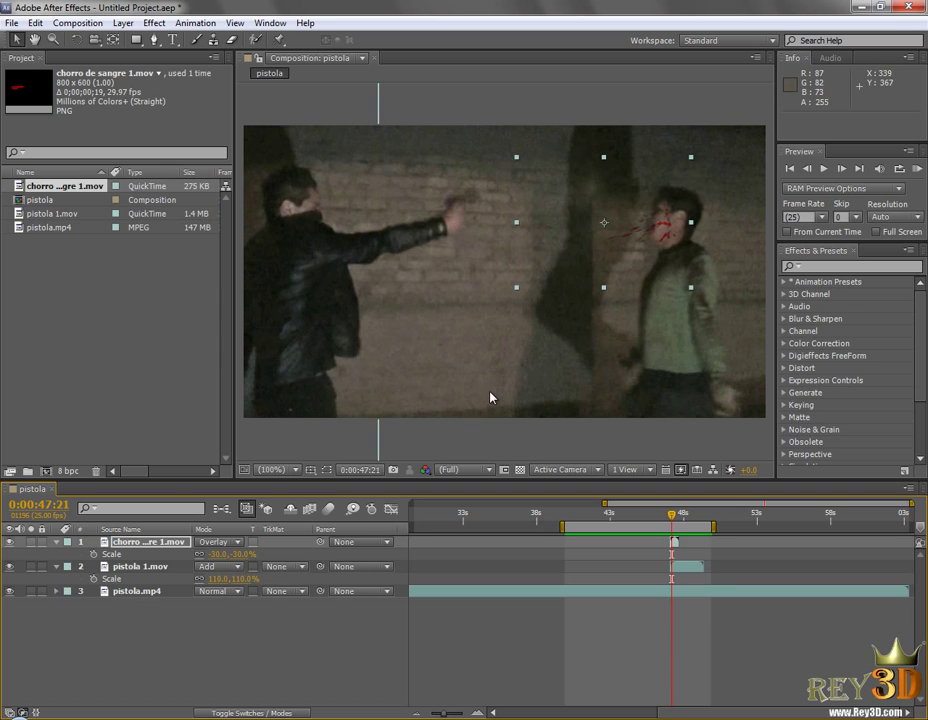
{"action": "key", "text": "Page_Up"}
{"action": "key", "text": "Page_Up"}
{"action": "key", "text": "Page_Up"}
{"action": "key", "text": "Page_Down"}
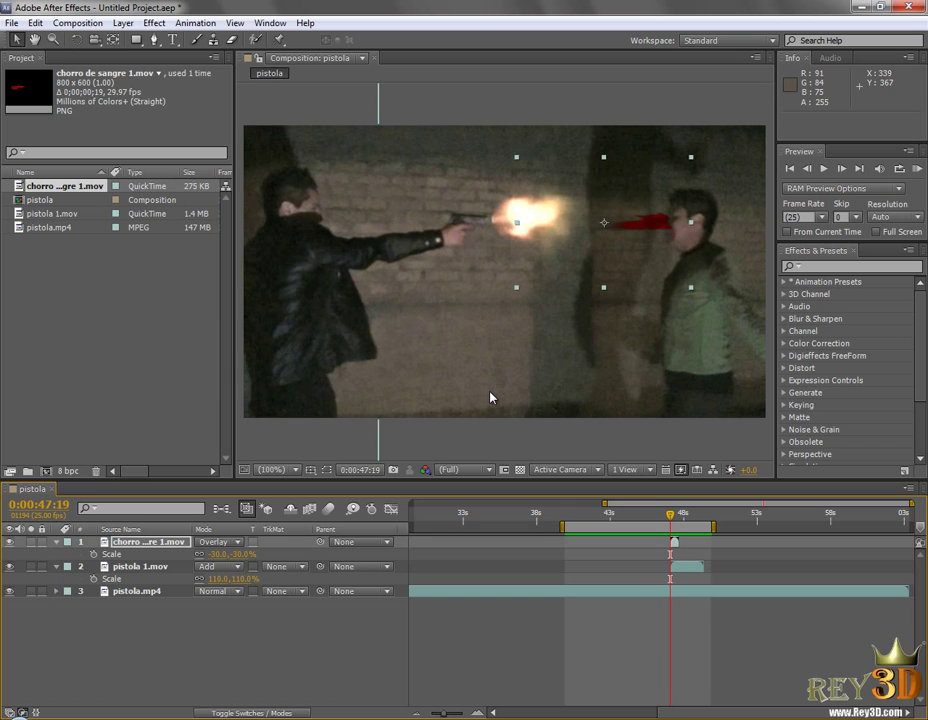
{"action": "key", "text": "Page_Down"}
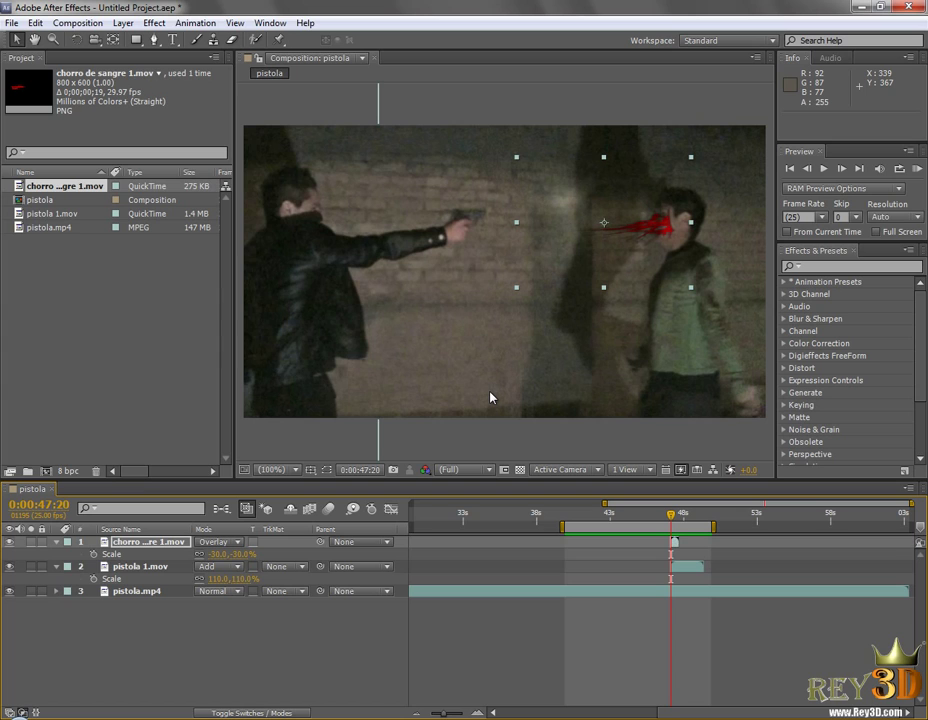
{"action": "key", "text": "Page_Down"}
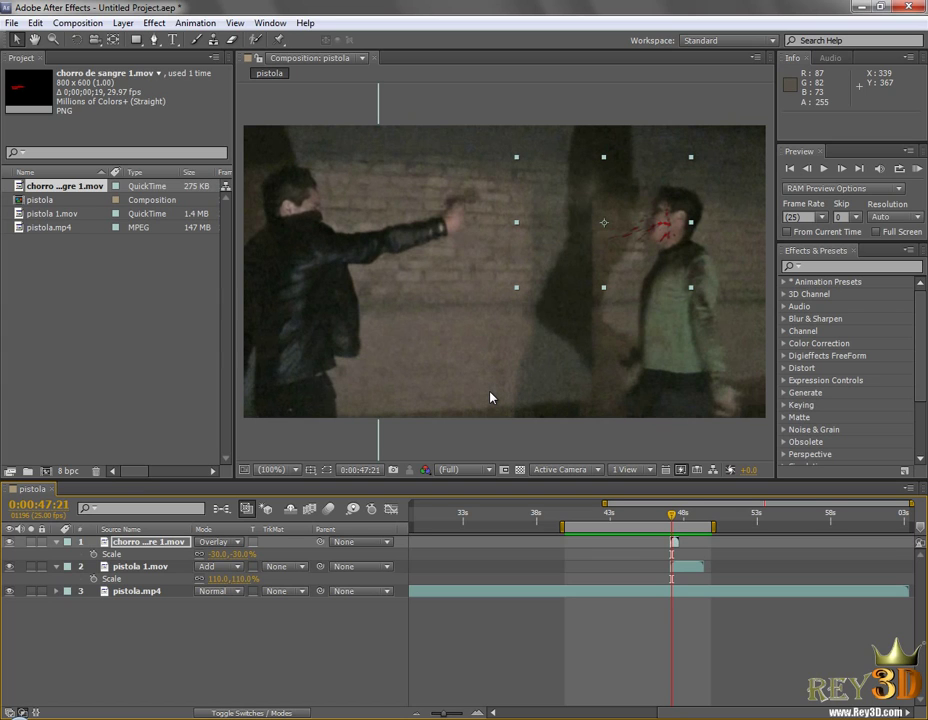
{"action": "key", "text": "Page_Down"}
{"action": "key", "text": "Page_Up"}
{"action": "key", "text": "Page_Up"}
{"action": "key", "text": "Page_Up"}
{"action": "key", "text": "Page_Up"}
{"action": "key", "text": "Page_Down"}
{"action": "key", "text": "Page_Up"}
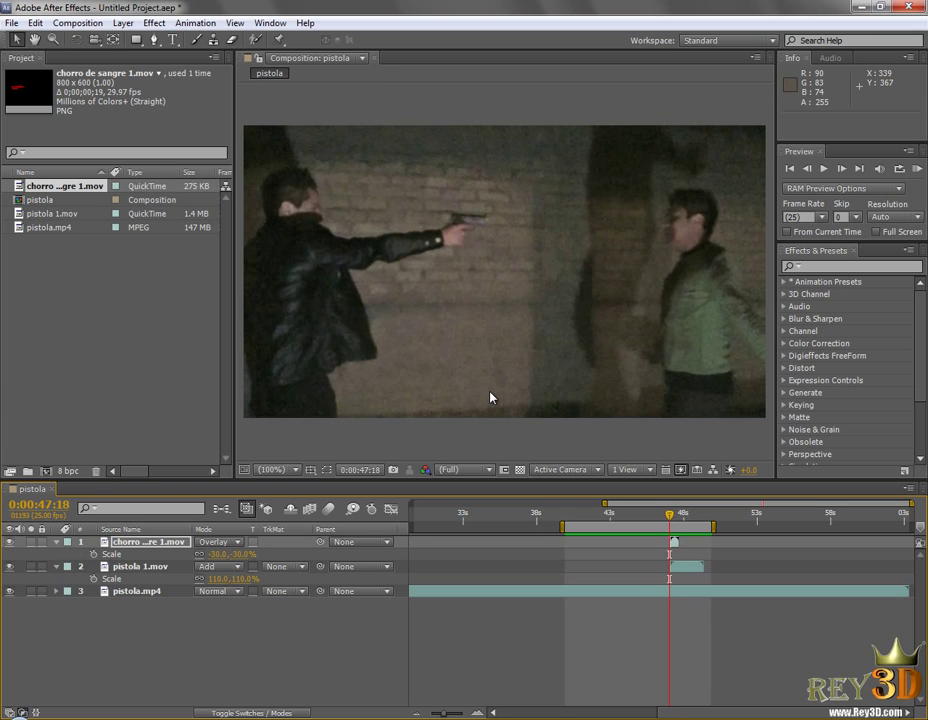
{"action": "key", "text": "Page_Down"}
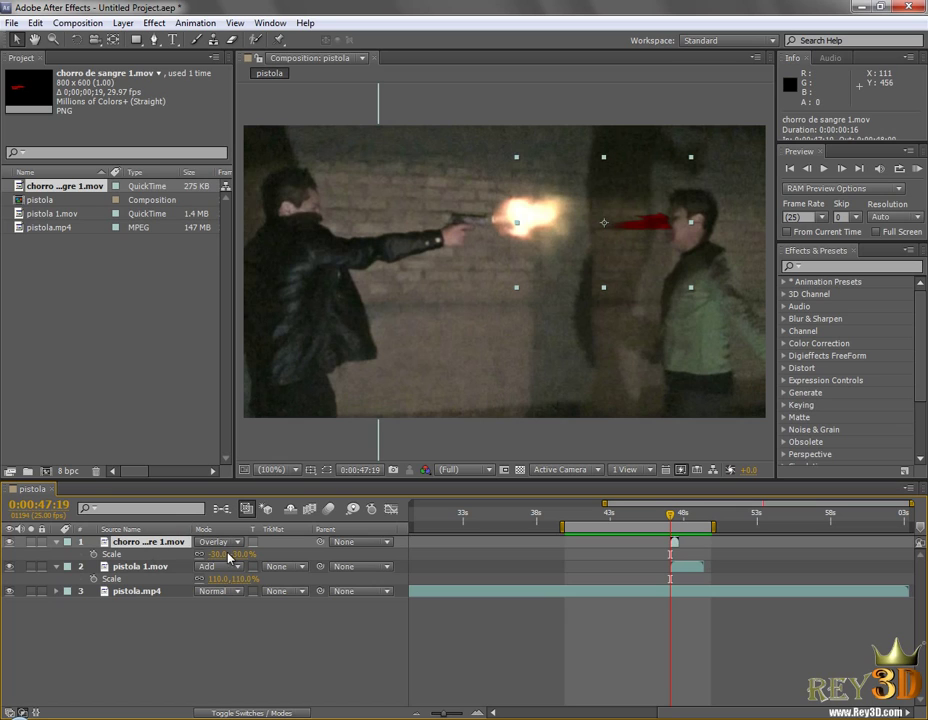
- Keyframe the blood spurt's Position from 47:19, shifting it left on the next two frames
{"action": "left_click", "coordinate": [56, 566]}
{"action": "left_click", "coordinate": [56, 542]}
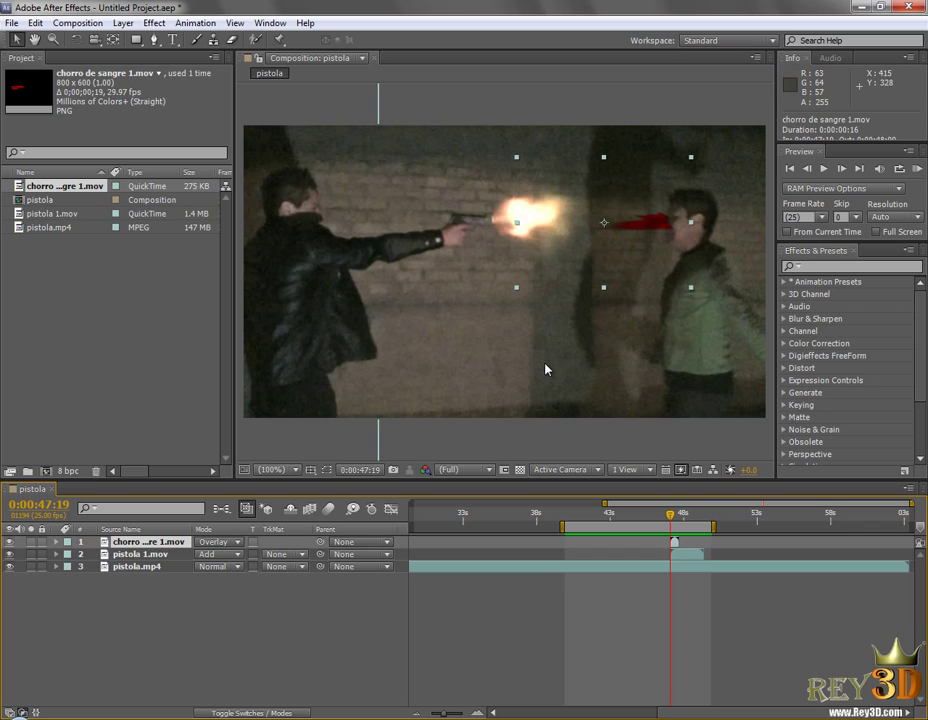
{"action": "key", "text": "p"}
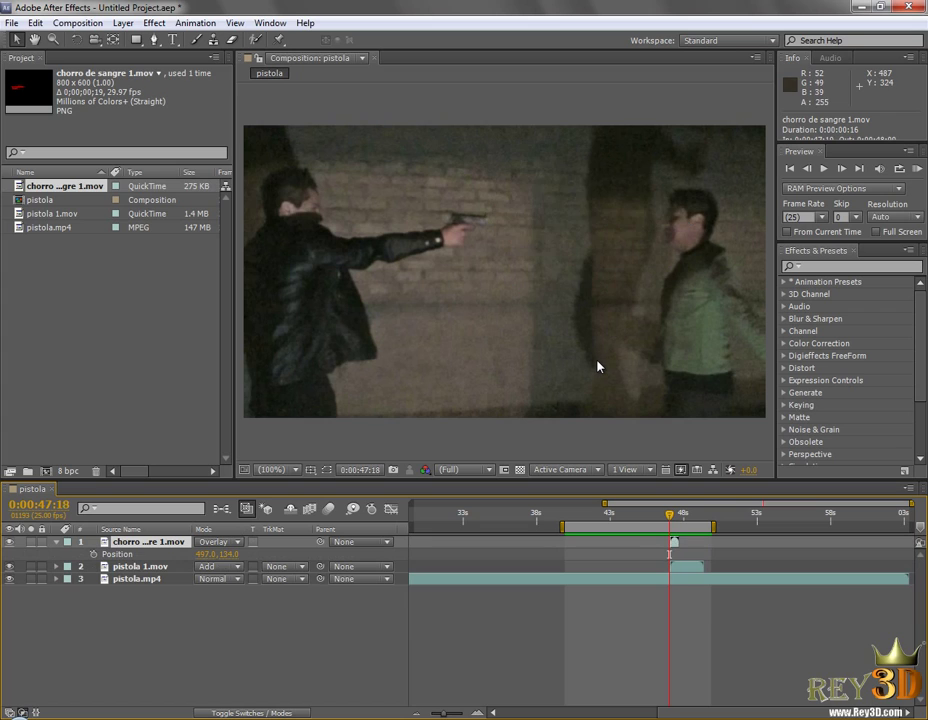
{"action": "left_click", "coordinate": [93, 554]}
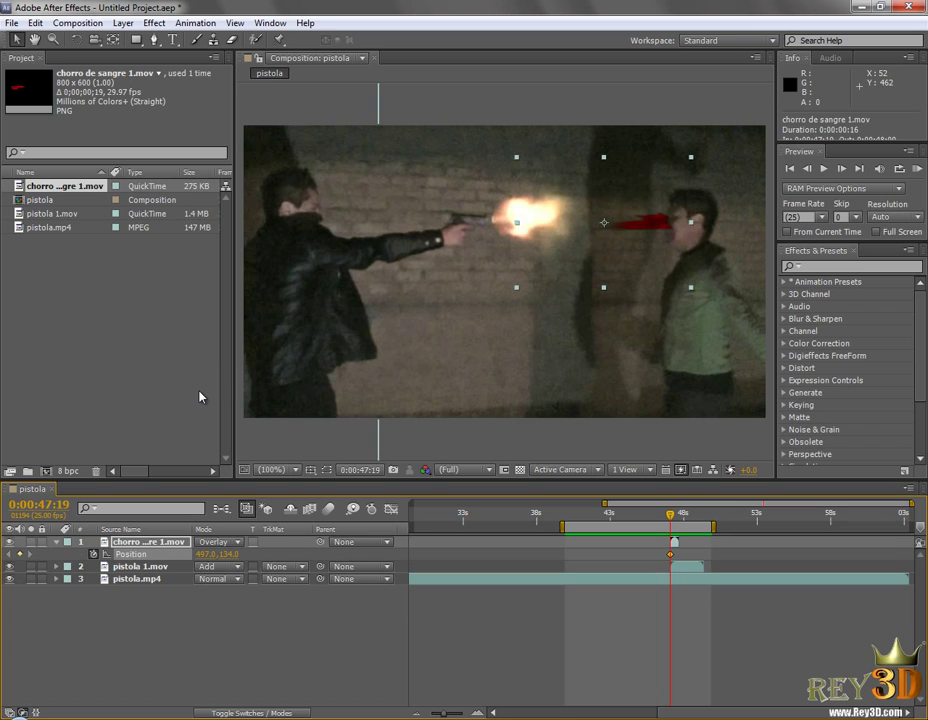
{"action": "key", "text": "Page_Down"}
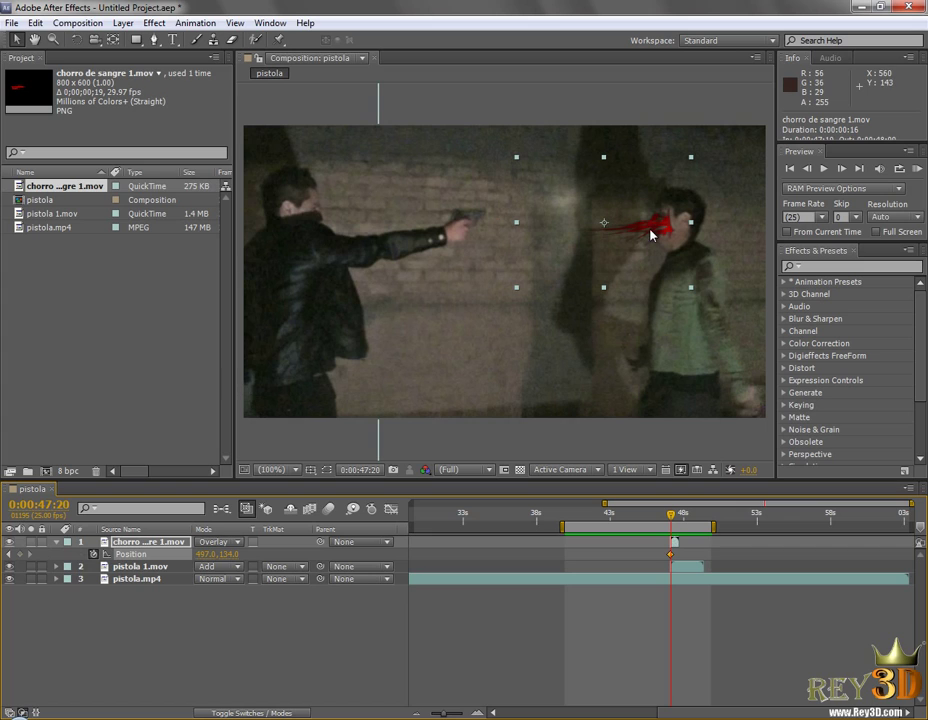
{"action": "left_click_drag", "start_coordinate": [650, 234], "coordinate": [632, 232]}
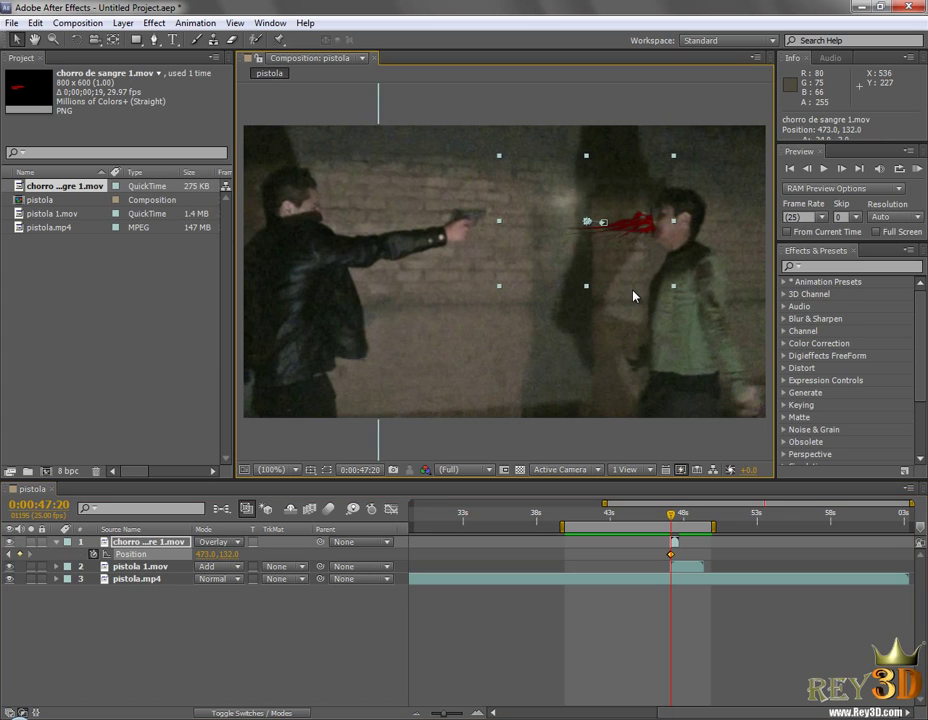
{"action": "key", "text": "Page_Down"}
{"action": "left_click_drag", "start_coordinate": [635, 236], "coordinate": [630, 235]}
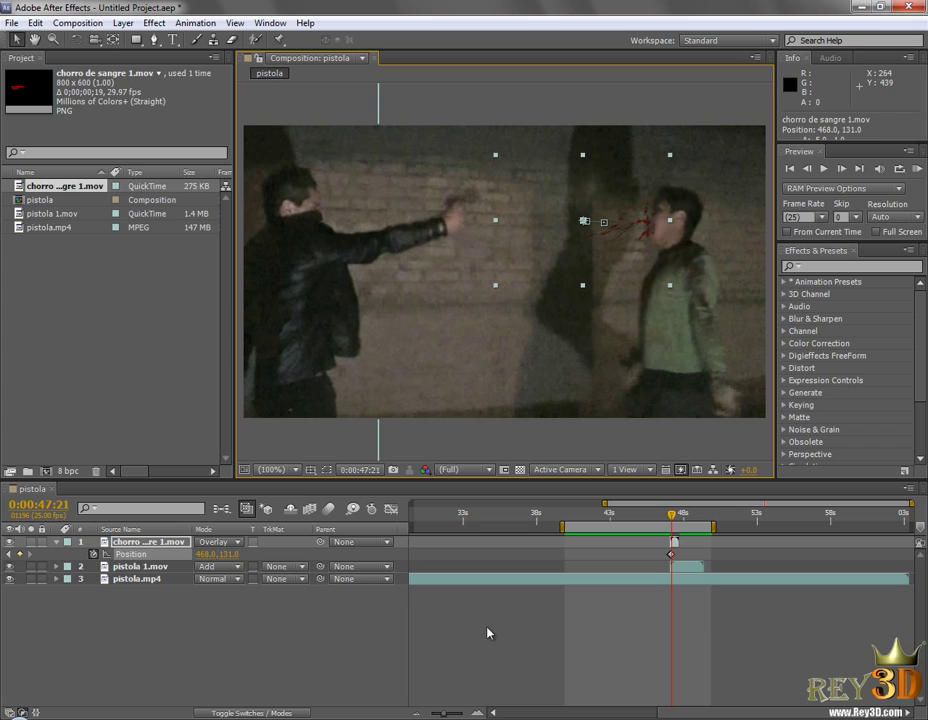
- Step through frames 47:19–47:21 to check the blood motion, then RAM-preview the shot
{"action": "left_click_drag", "start_coordinate": [444, 714], "coordinate": [463, 717]}
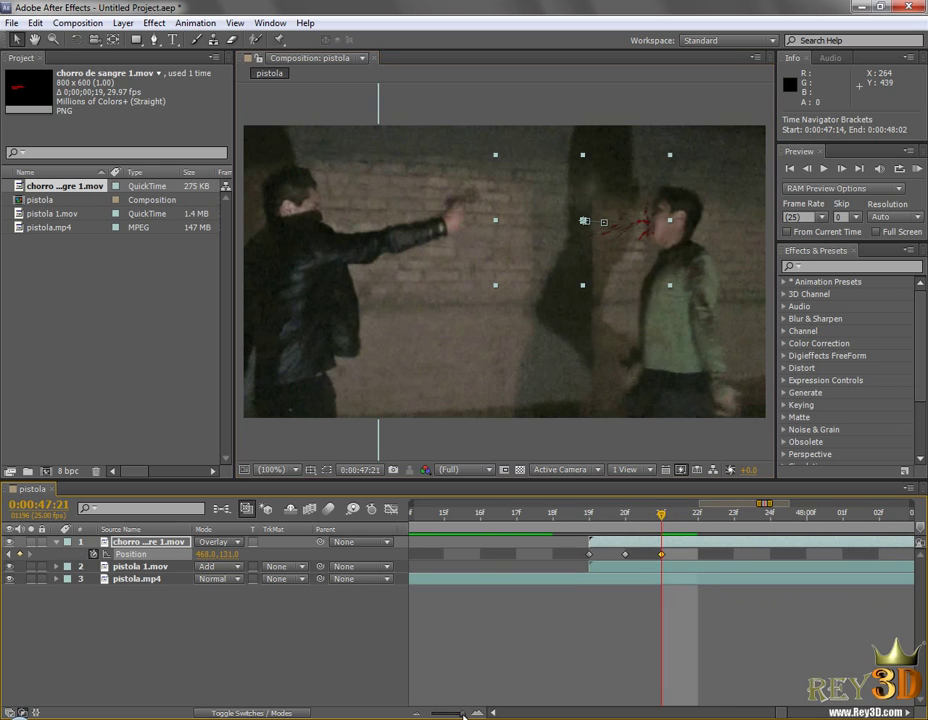
{"action": "key", "text": "Page_Up"}
{"action": "key", "text": "Page_Up"}
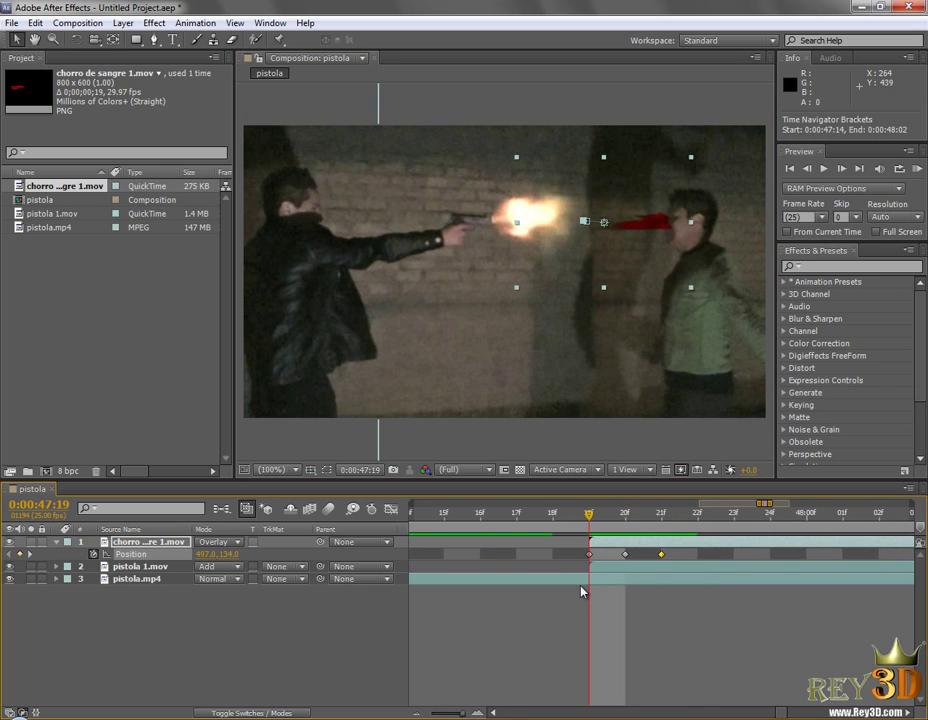
{"action": "key", "text": "Page_Down"}
{"action": "key", "text": "Page_Down"}
{"action": "key", "text": "Page_Up"}
{"action": "key", "text": "Page_Up"}
{"action": "key", "text": "Page_Down"}
{"action": "key", "text": "Page_Down"}
{"action": "key", "text": "Page_Up"}
{"action": "key", "text": "Page_Up"}
{"action": "key", "text": "Page_Down"}
{"action": "key", "text": "Page_Up"}
{"action": "key", "text": "Page_Down"}
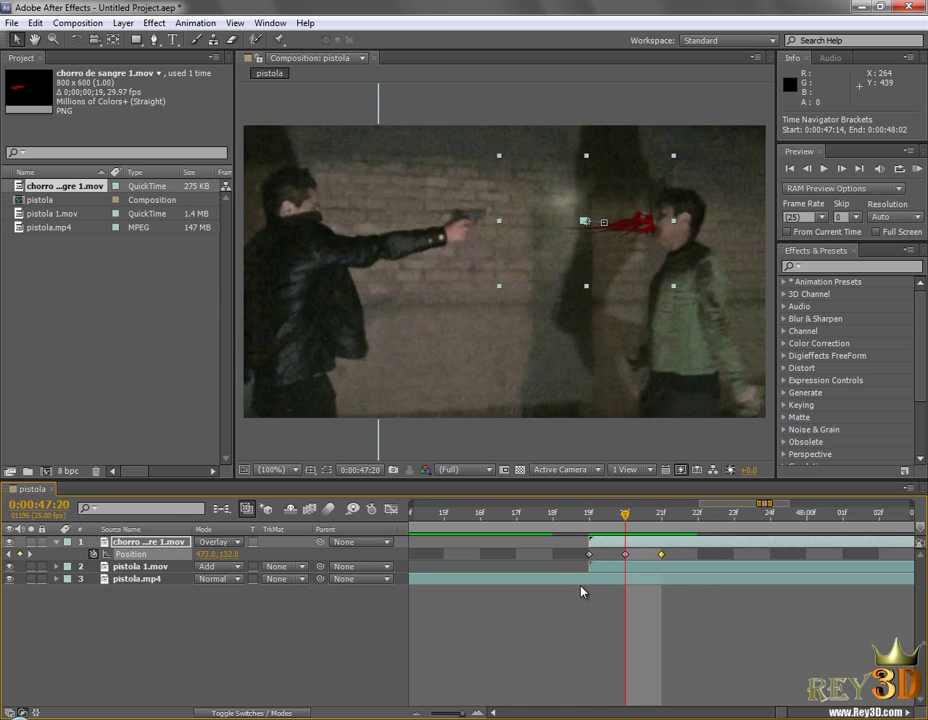
{"action": "key", "text": "Page_Down"}
{"action": "key", "text": "Page_Up"}
{"action": "key", "text": "Page_Up"}
{"action": "key", "text": "Page_Down"}
{"action": "key", "text": "Page_Down"}
{"action": "key", "text": "Page_Up"}
{"action": "key", "text": "Page_Up"}
{"action": "key", "text": "Page_Down"}
{"action": "key", "text": "Page_Down"}
{"action": "key", "text": "Page_Down"}
{"action": "key", "text": "Page_Up"}
{"action": "key", "text": "Page_Up"}
{"action": "left_click_drag", "start_coordinate": [460, 713], "coordinate": [406, 716]}
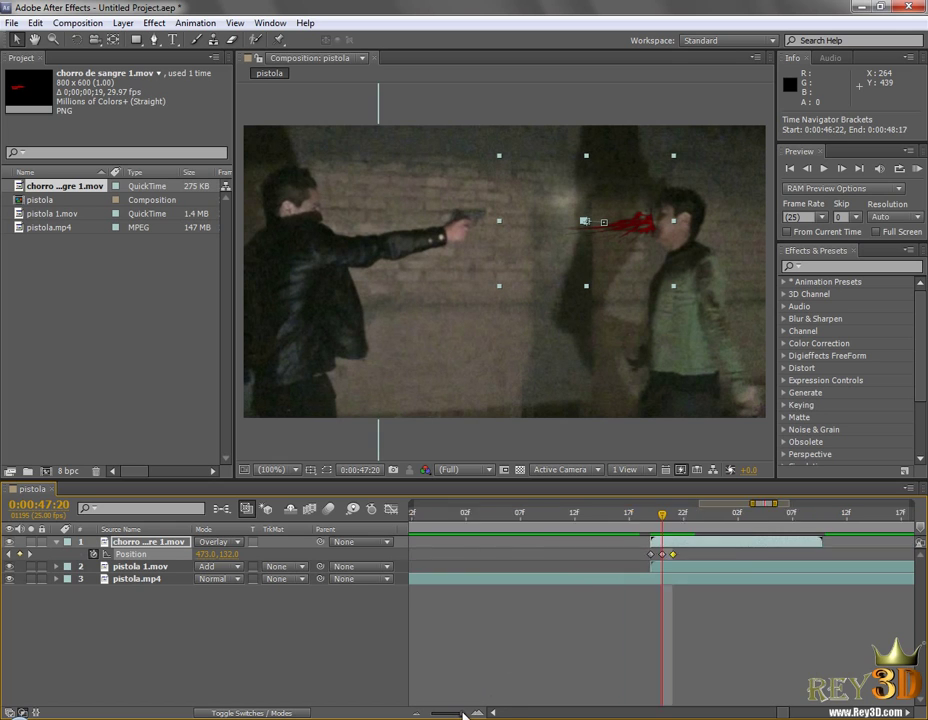
{"action": "key", "text": "KP_0"}
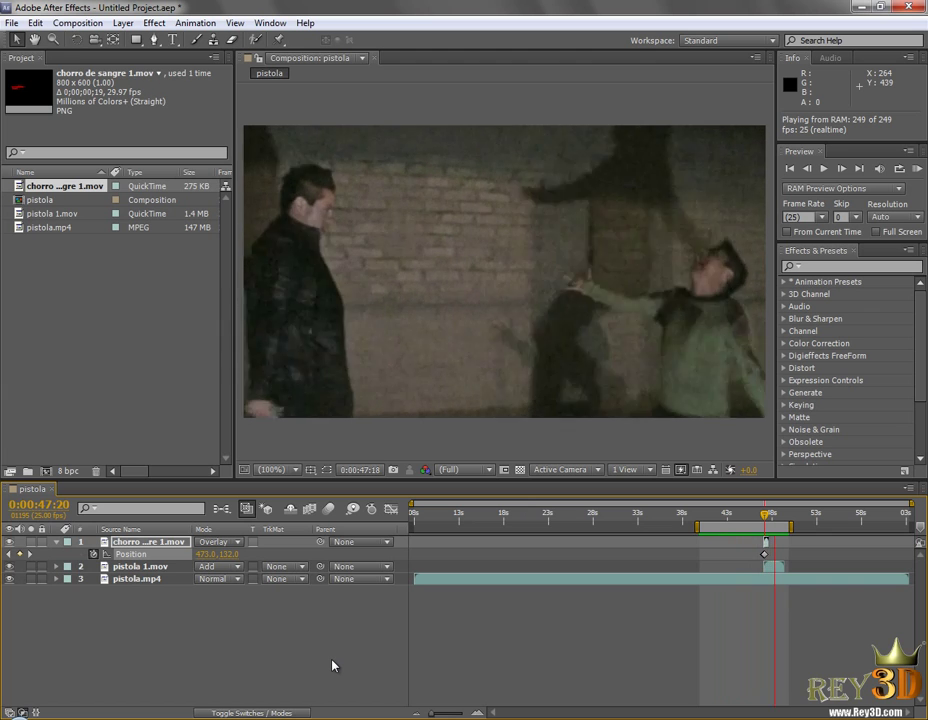
{"action": "key", "text": "space"}
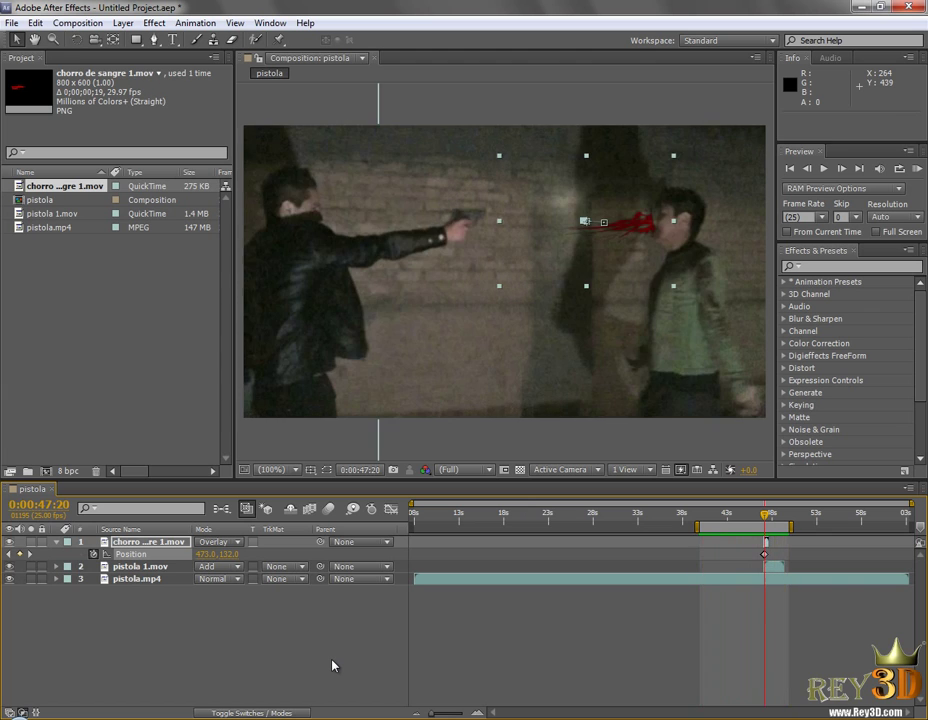
- Save the project as 'disparo pistola' in D:\Rey3D - Master class de VFX
{"action": "left_click", "coordinate": [12, 22]}
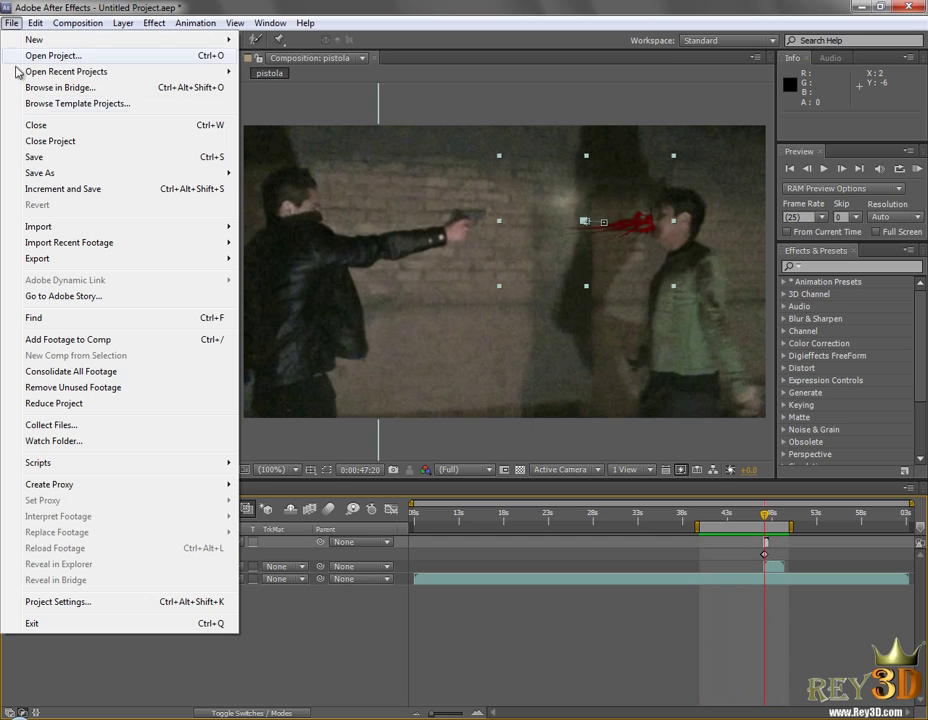
{"action": "left_click", "coordinate": [115, 160]}
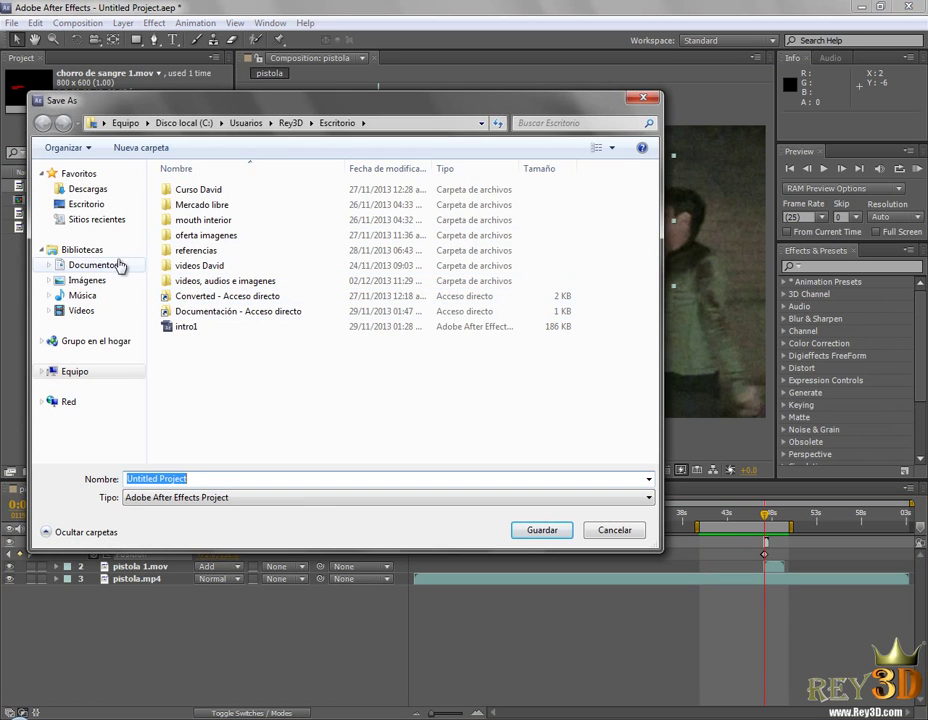
{"action": "left_click", "coordinate": [108, 372]}
{"action": "double_click", "coordinate": [368, 200]}
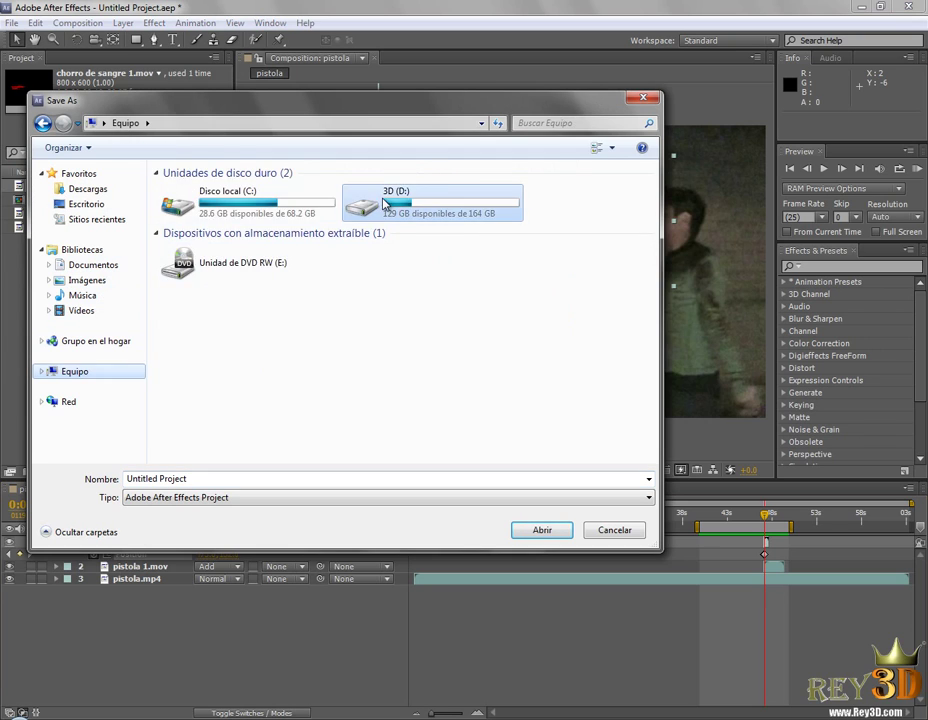
{"action": "double_click", "coordinate": [246, 236]}
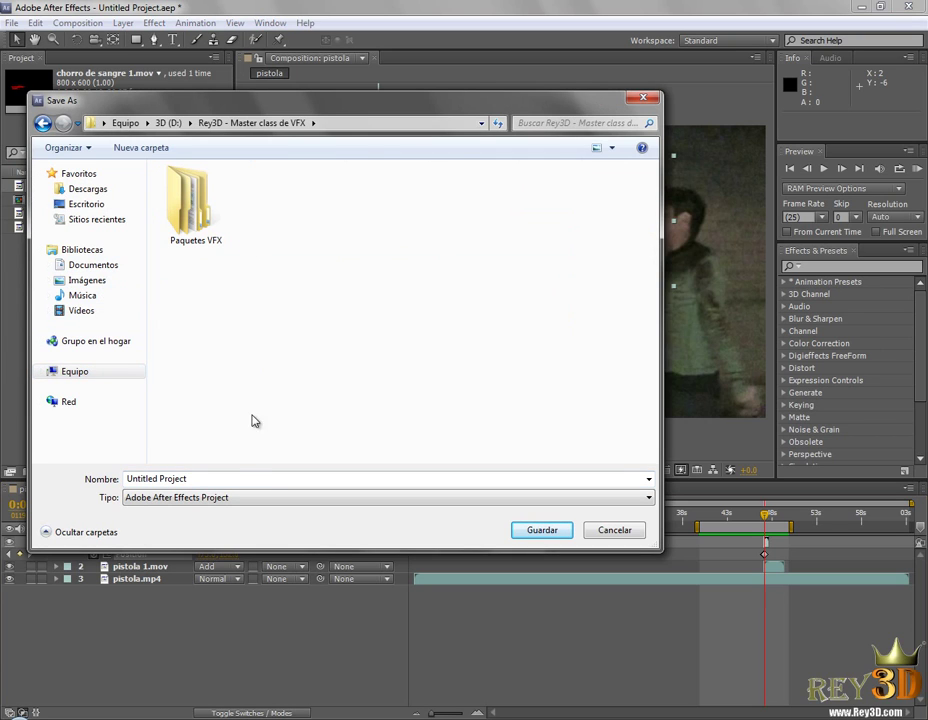
{"action": "left_click", "coordinate": [240, 481]}
{"action": "type", "text": "disparo pistola"}
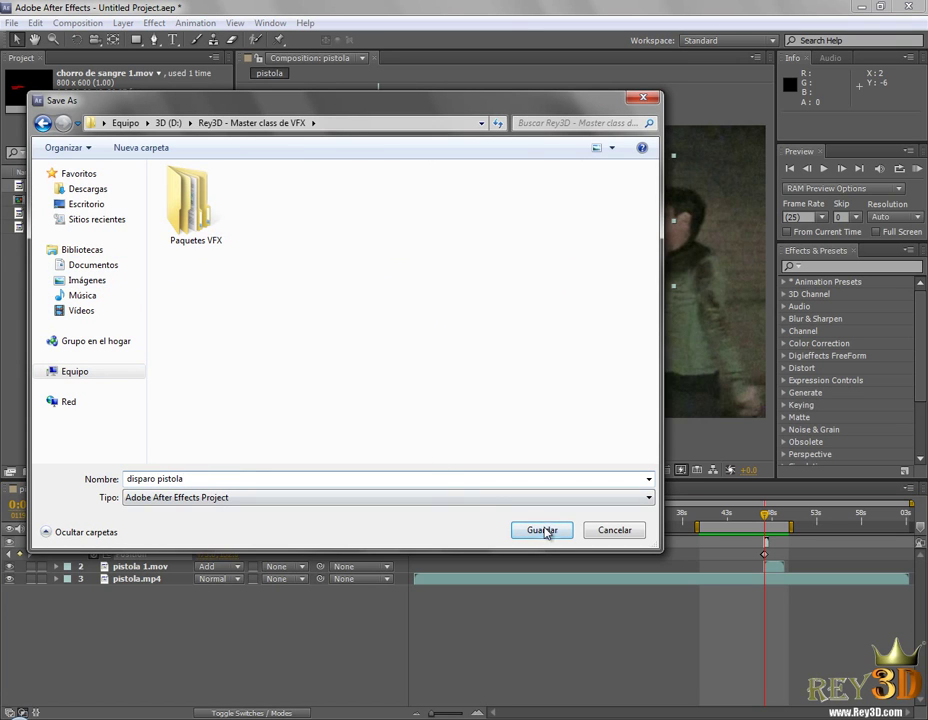
{"action": "left_click", "coordinate": [545, 532]}
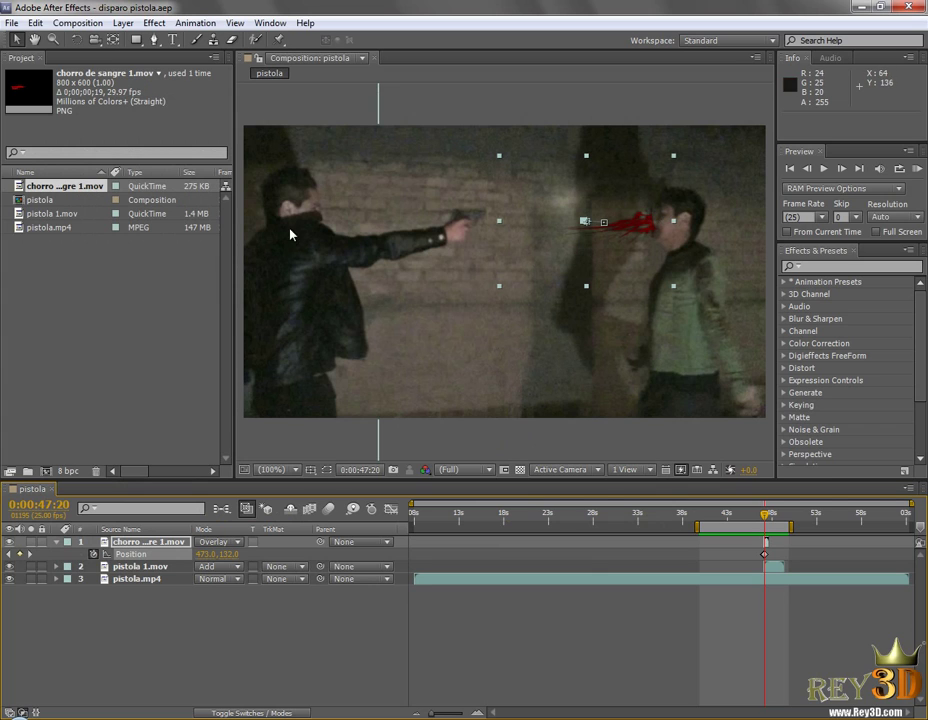
{"action": "key", "text": "Page_Up"}
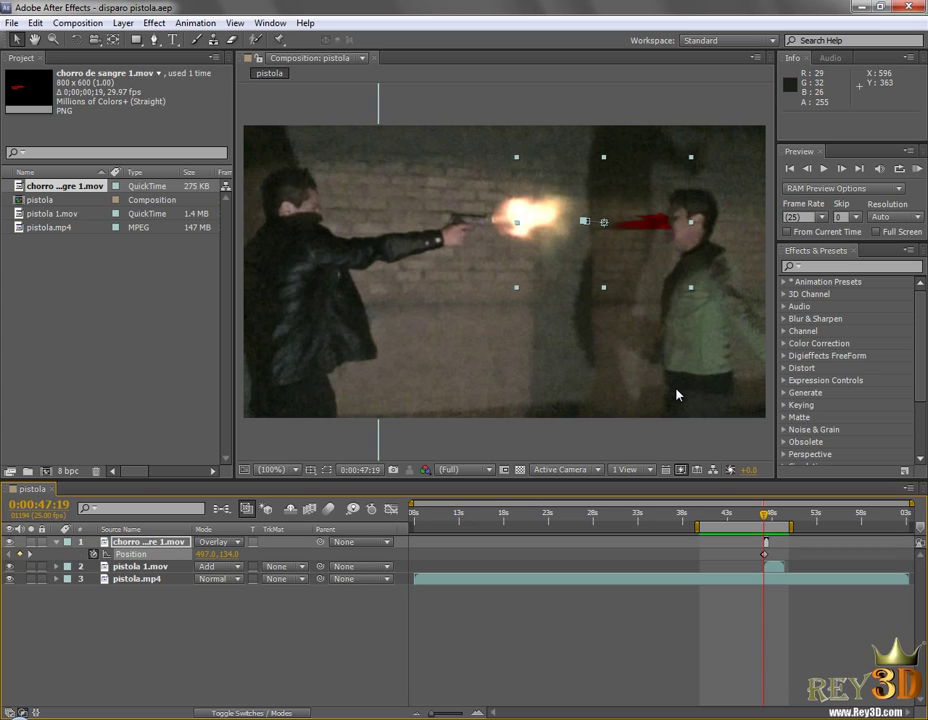
{"action": "key", "text": "Page_Down"}
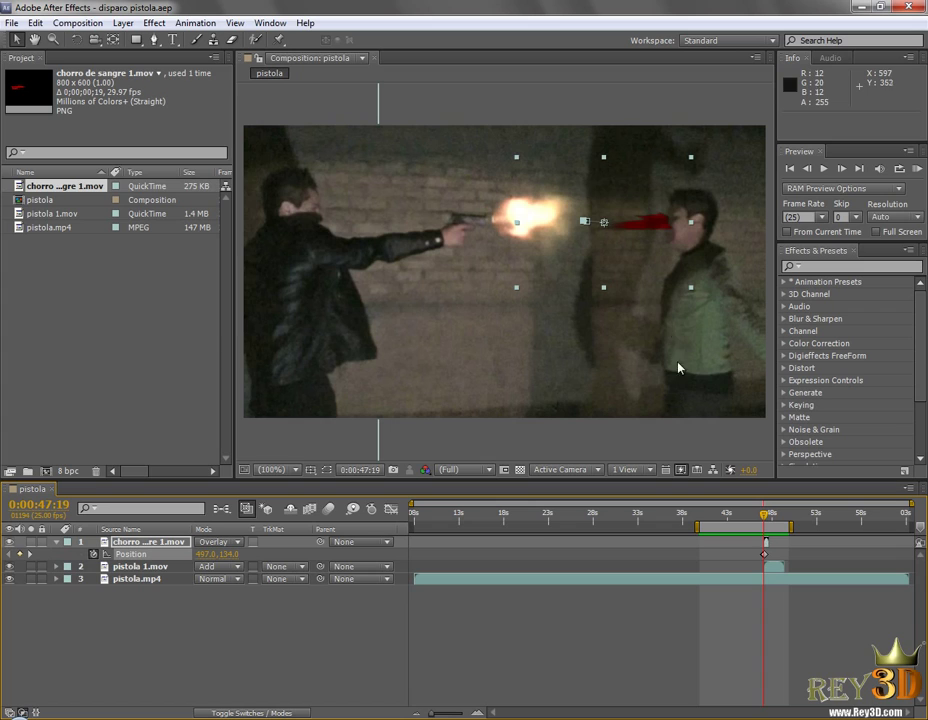